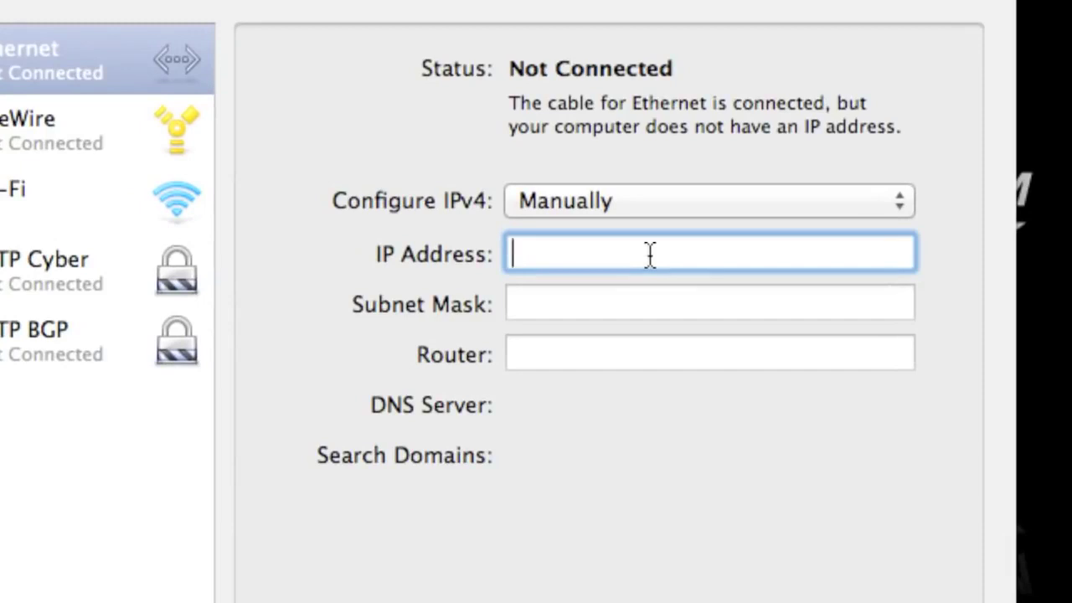
# Set the Ethernet connection's manual IP address to 192.168.30.10, subnet mask to 255.255.255.0 and router to 192.168.30.1
pyautogui.write('192.168.')
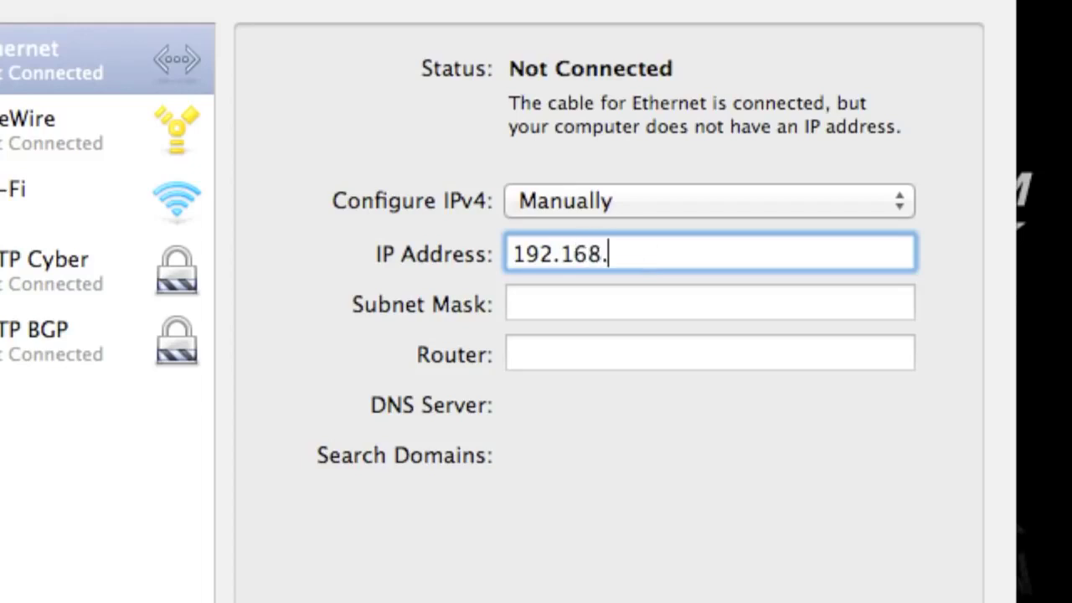
pyautogui.write('30.10')
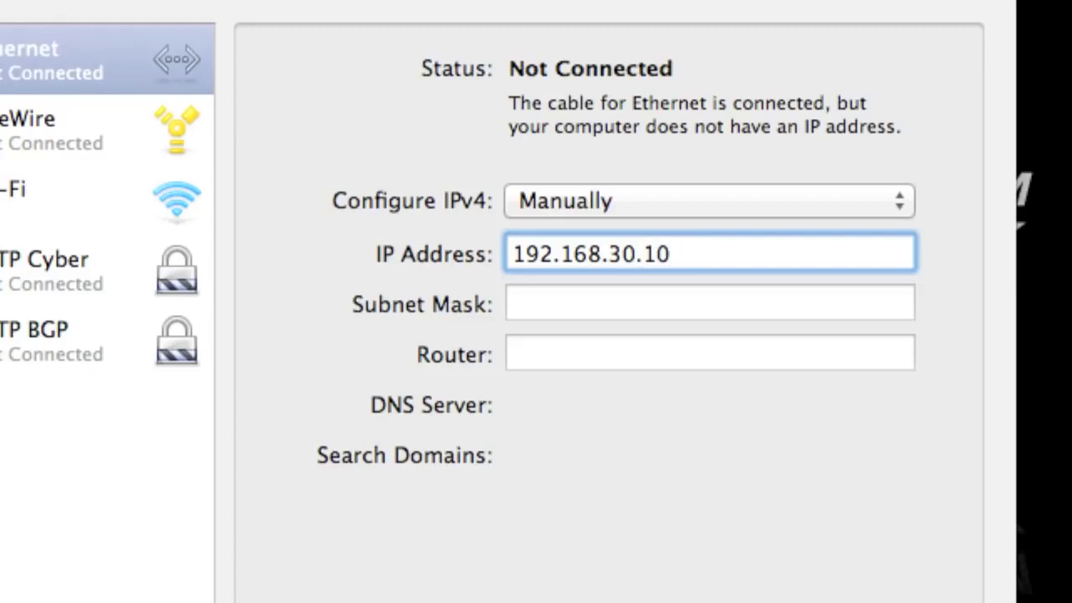
pyautogui.press('Tab')
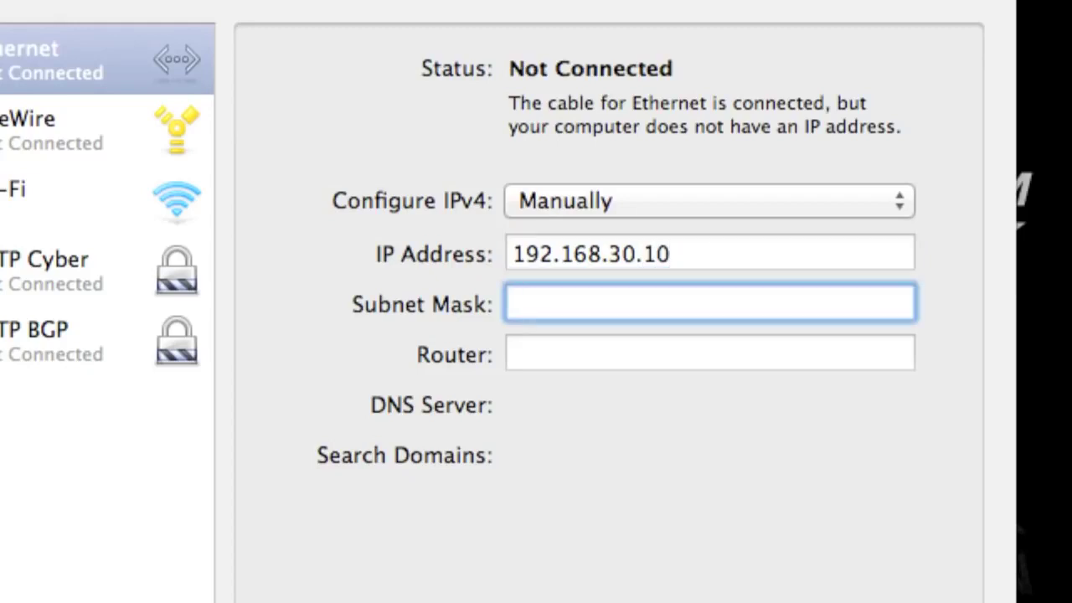
pyautogui.write('255.255.255.')
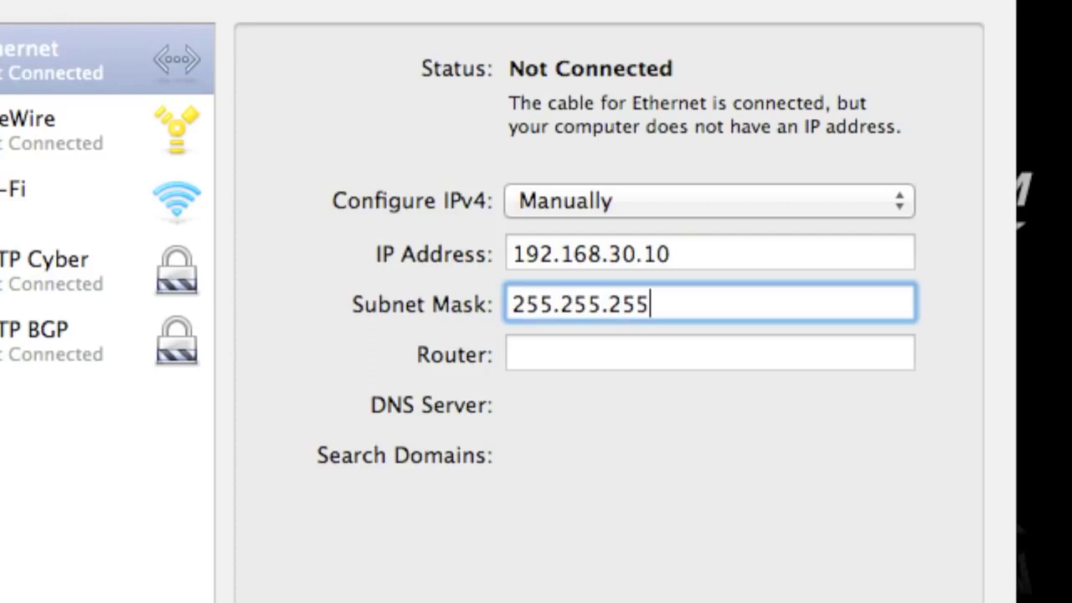
pyautogui.write('0')
pyautogui.press('Tab')
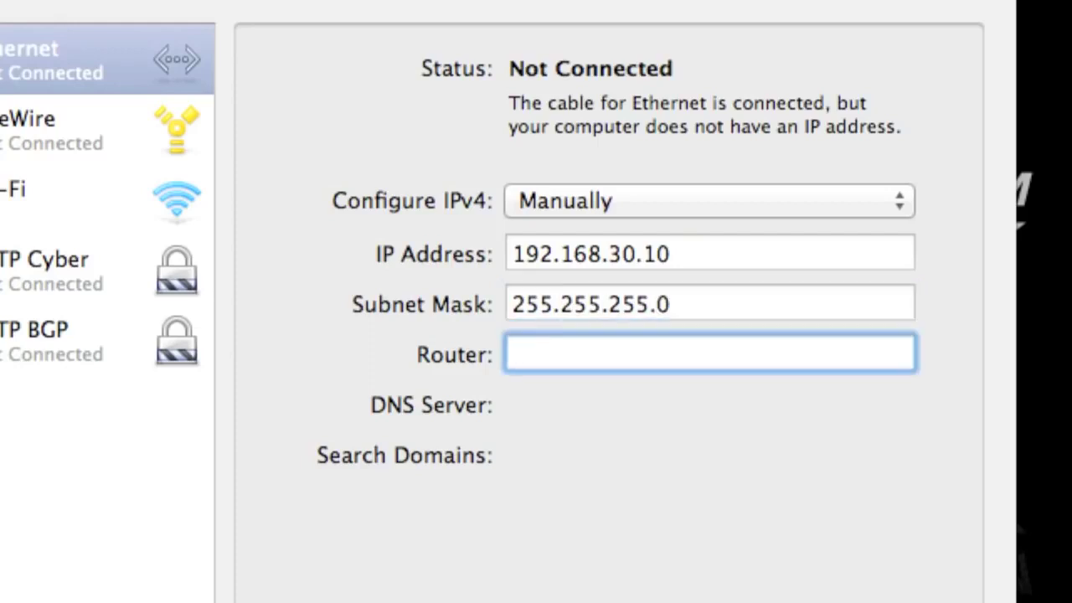
pyautogui.write('192.168.')
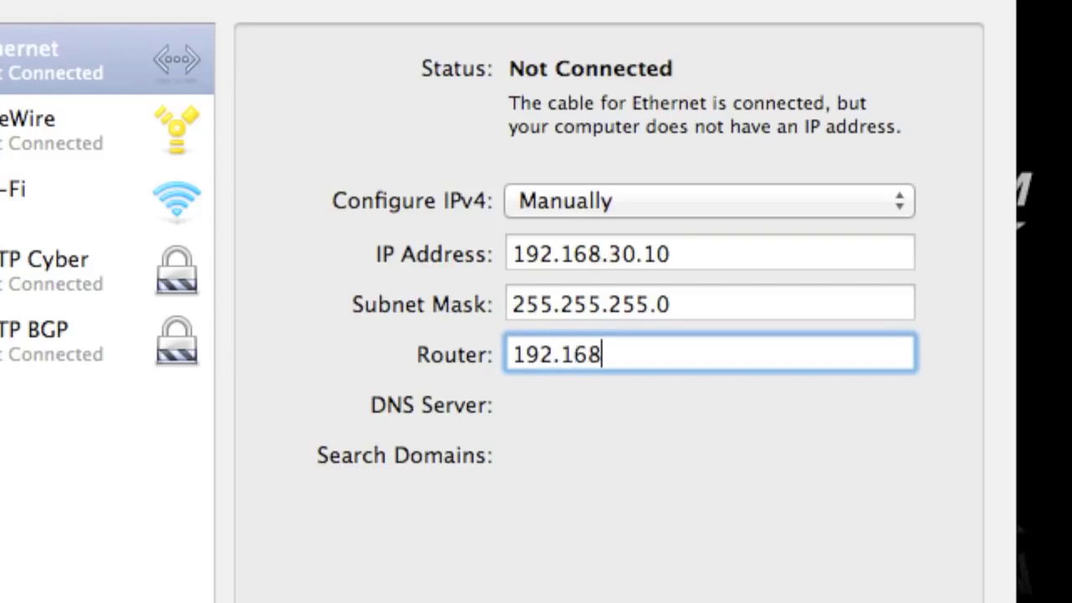
pyautogui.write('30.1')
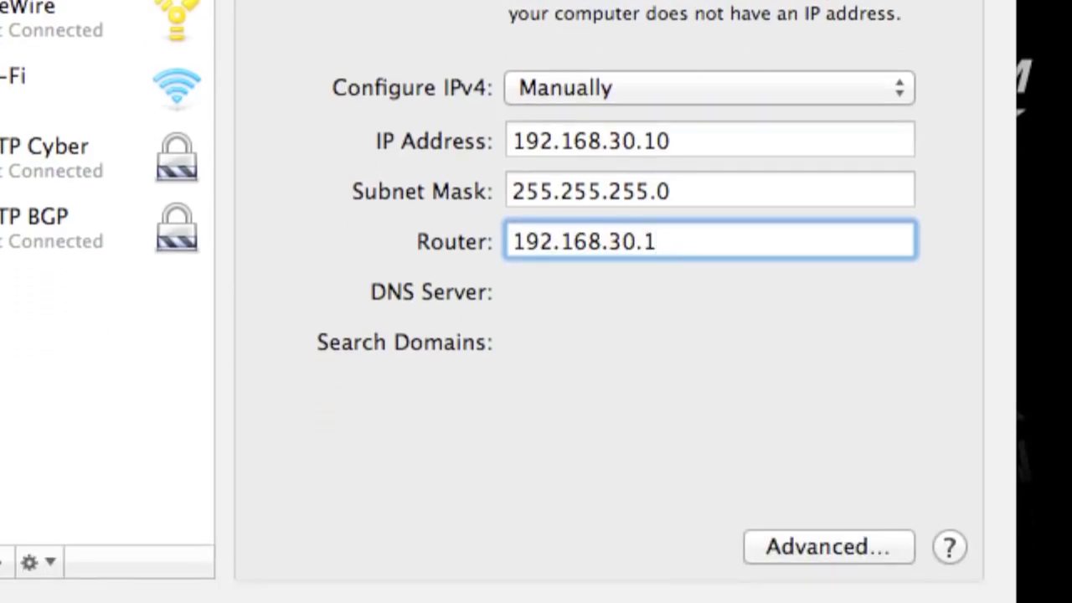
# Add 192.168.30.1 as a DNS server in the Ethernet connection's advanced settings
pyautogui.click(829, 547)
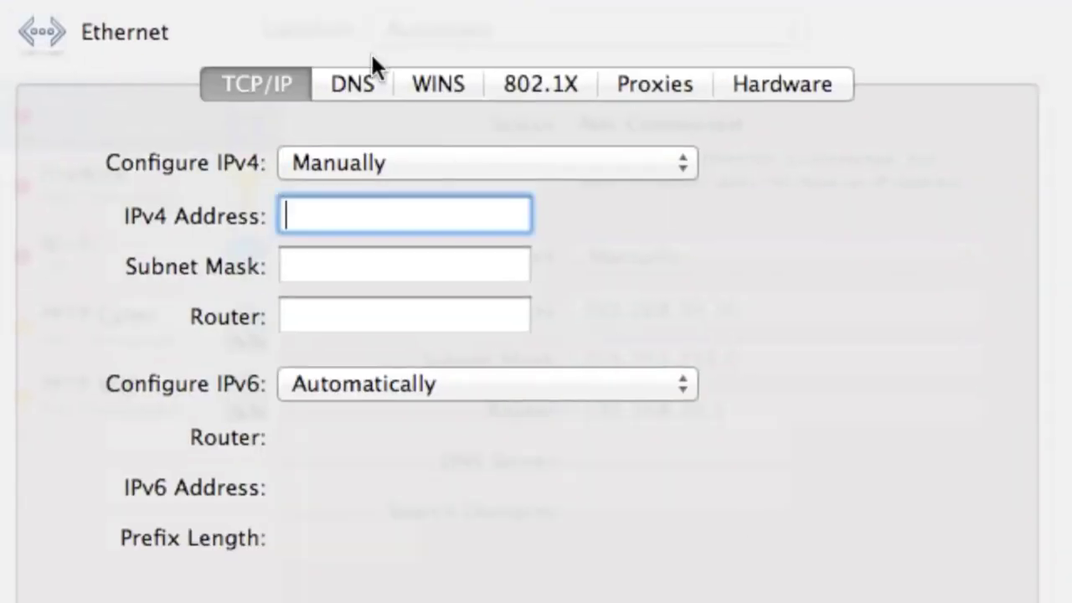
pyautogui.click(353, 85)
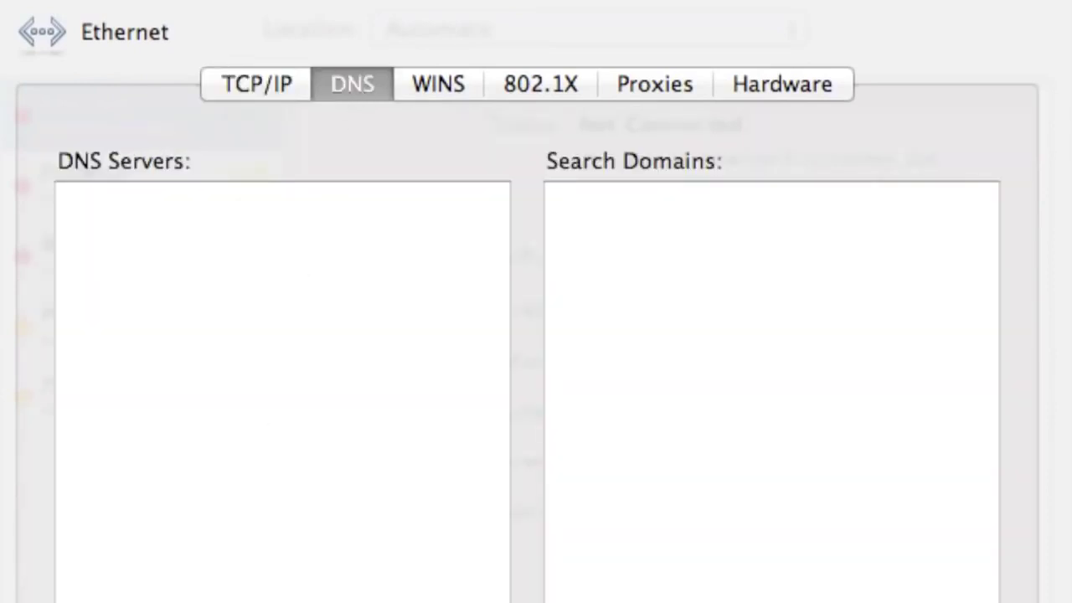
pyautogui.click(67, 598)
pyautogui.write('192.168.3')
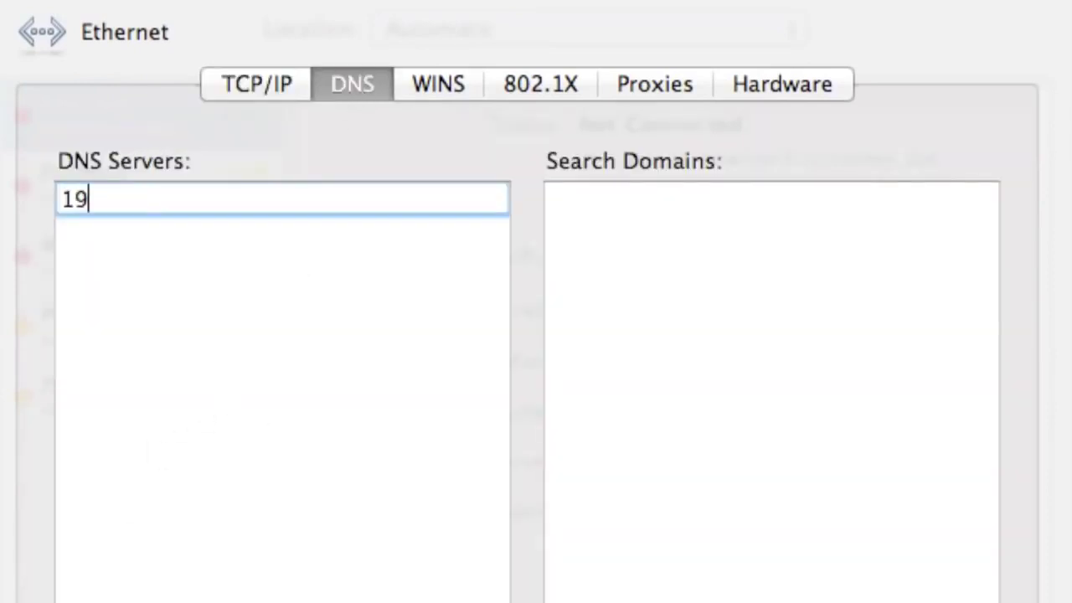
pyautogui.write('0.1')
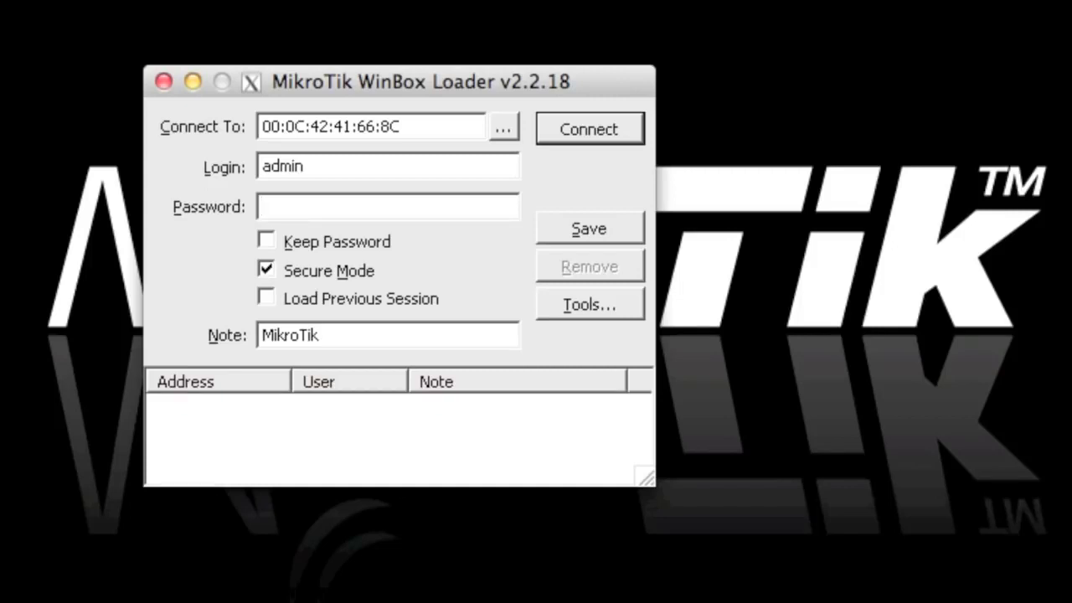
# In WinBox Loader, choose the discovered RB433UAH router by its MAC address and connect as admin
pyautogui.click(505, 134)
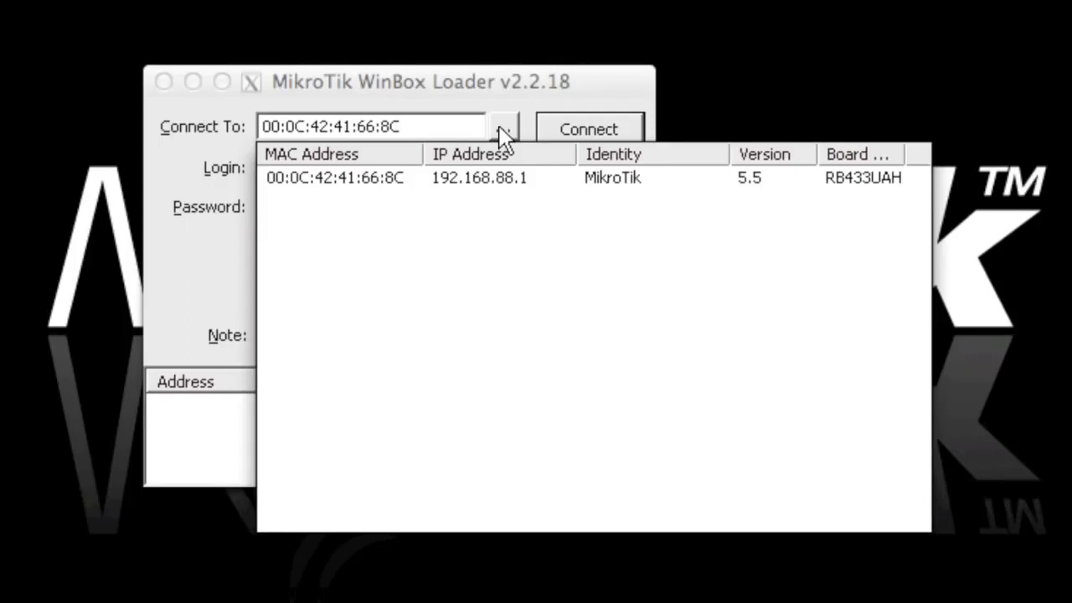
pyautogui.click(358, 191)
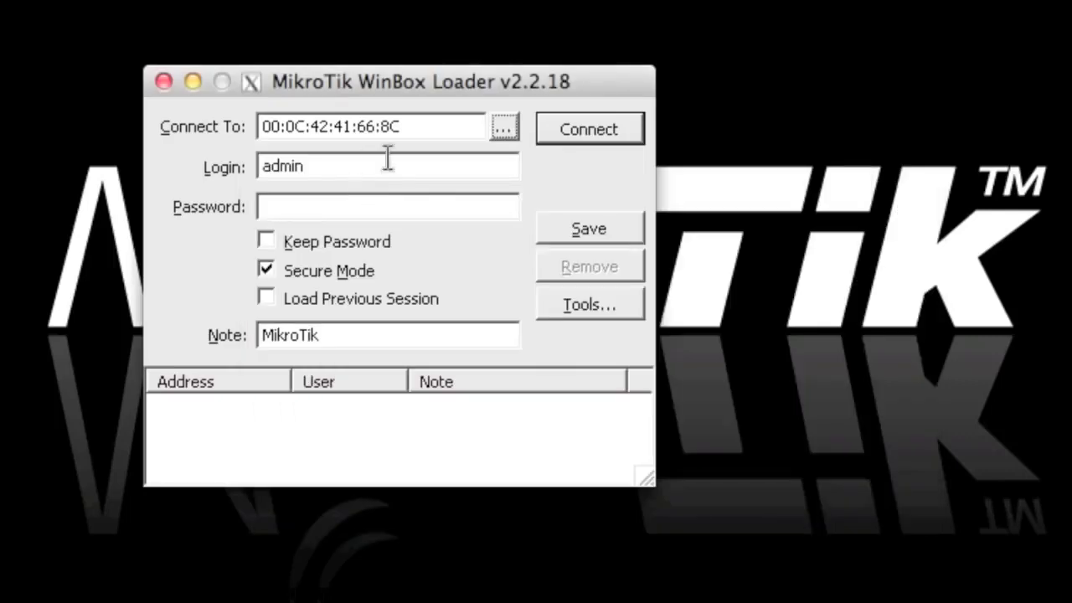
pyautogui.click(578, 136)
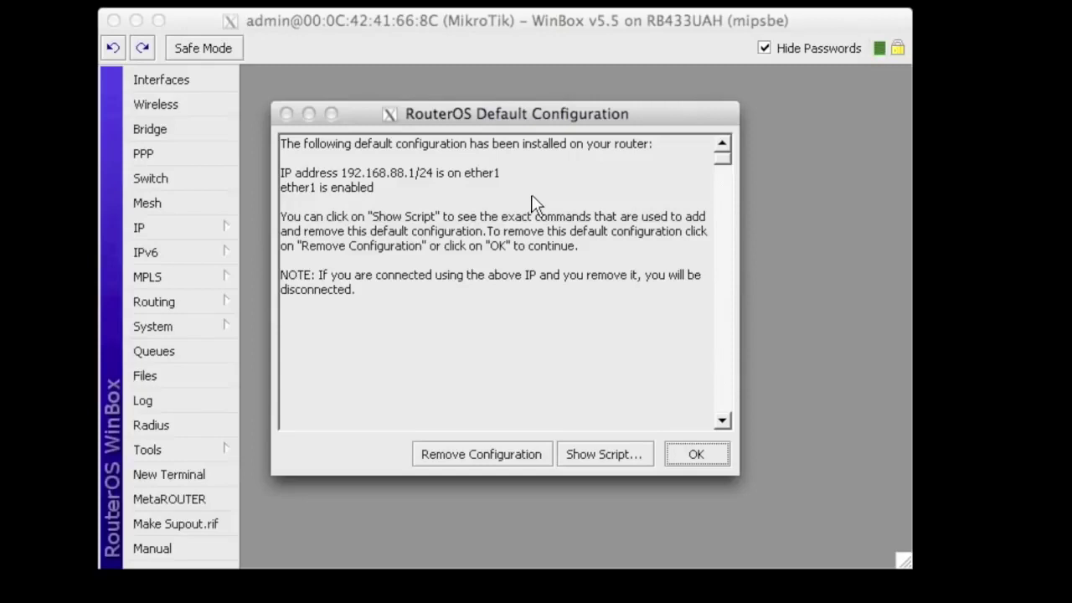
# Remove the router's default configuration and check its IP address list
pyautogui.click(503, 457)
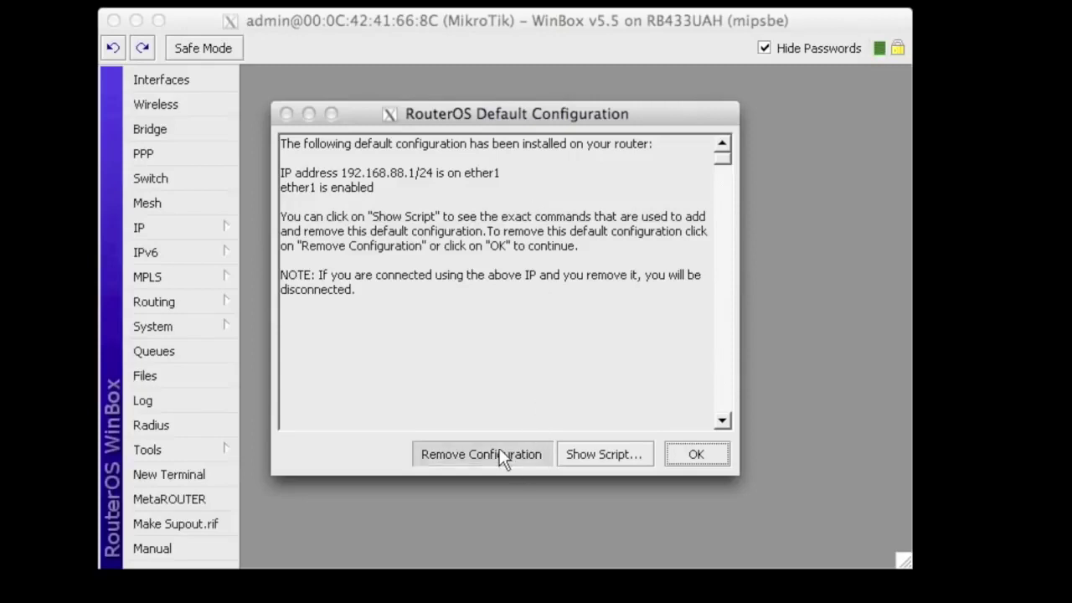
pyautogui.click(184, 231)
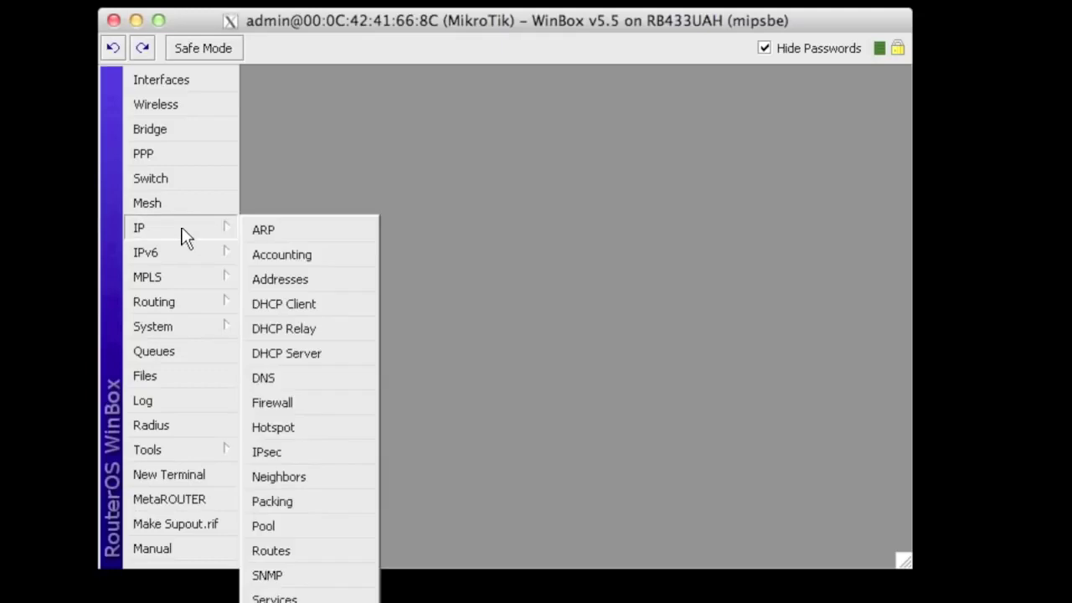
pyautogui.click(290, 280)
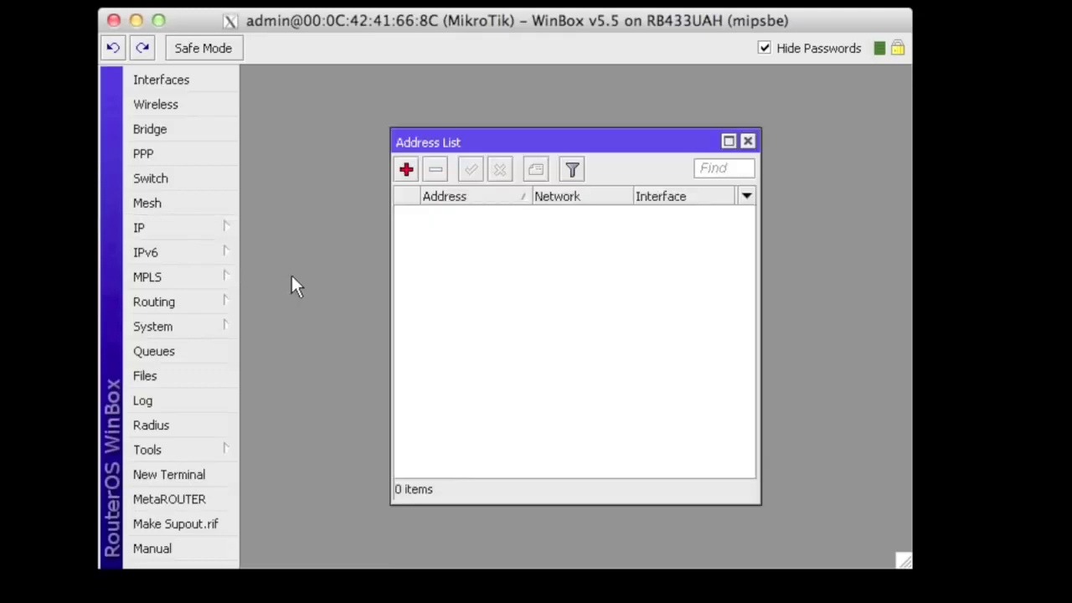
pyautogui.click(747, 141)
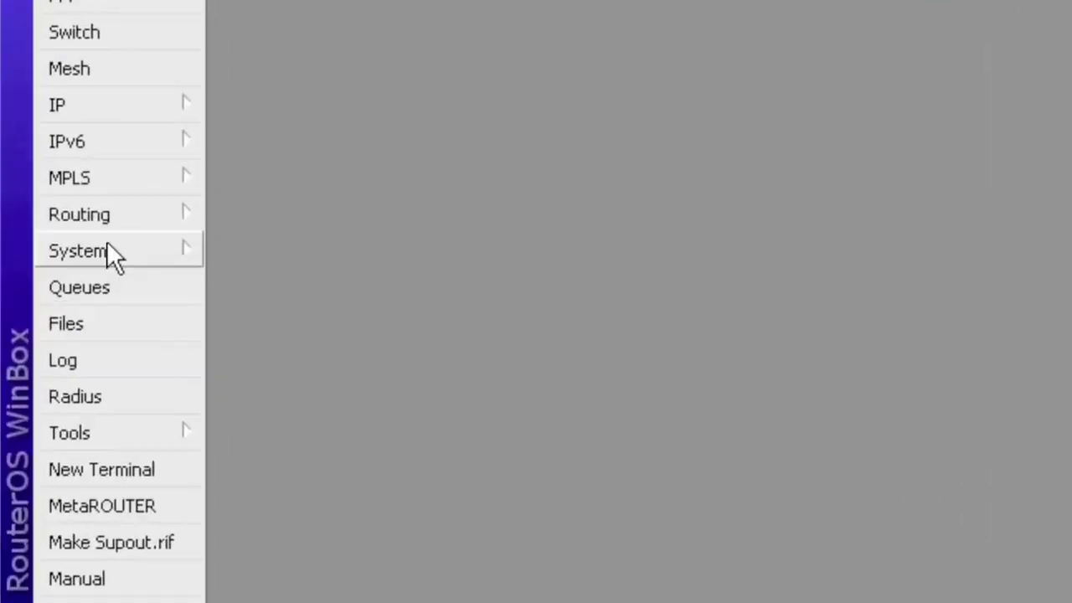
# Change the router's identity to abc and open a new terminal
pyautogui.click(173, 326)
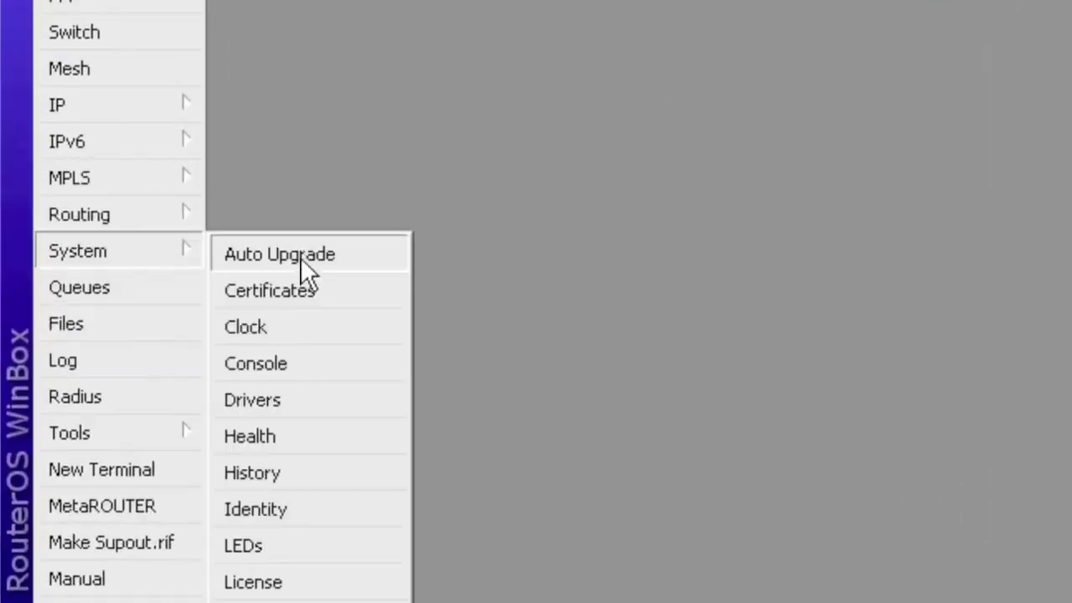
pyautogui.click(280, 509)
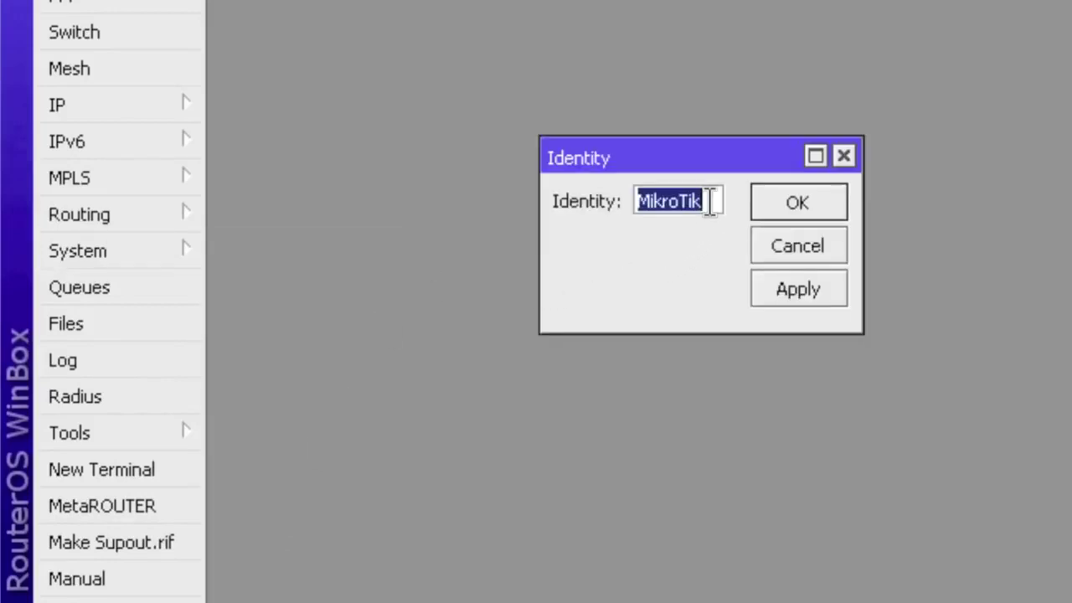
pyautogui.write('a')
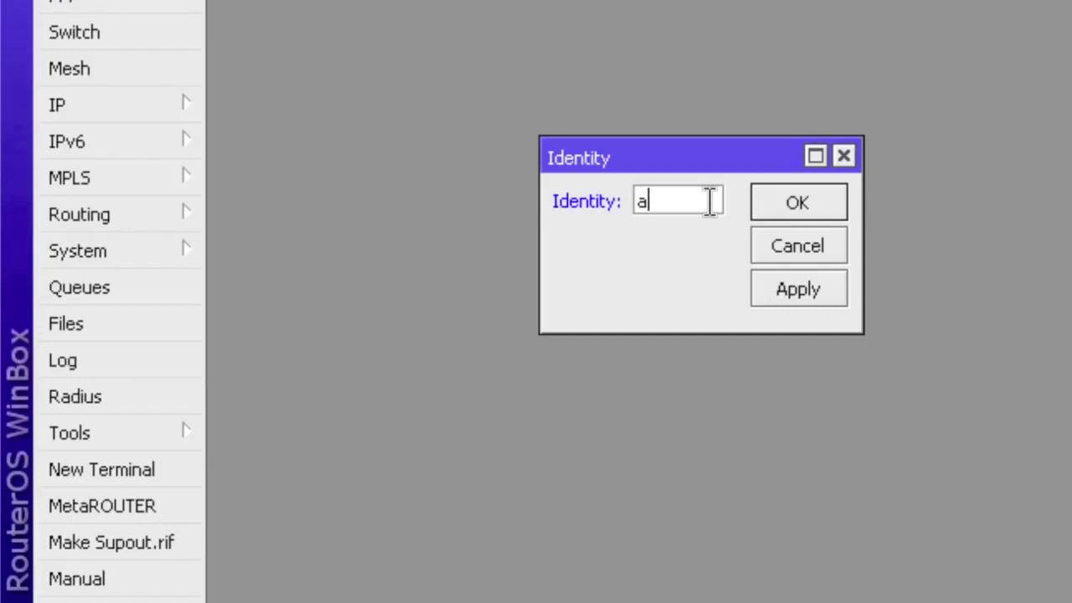
pyautogui.write('bc')
pyautogui.click(780, 202)
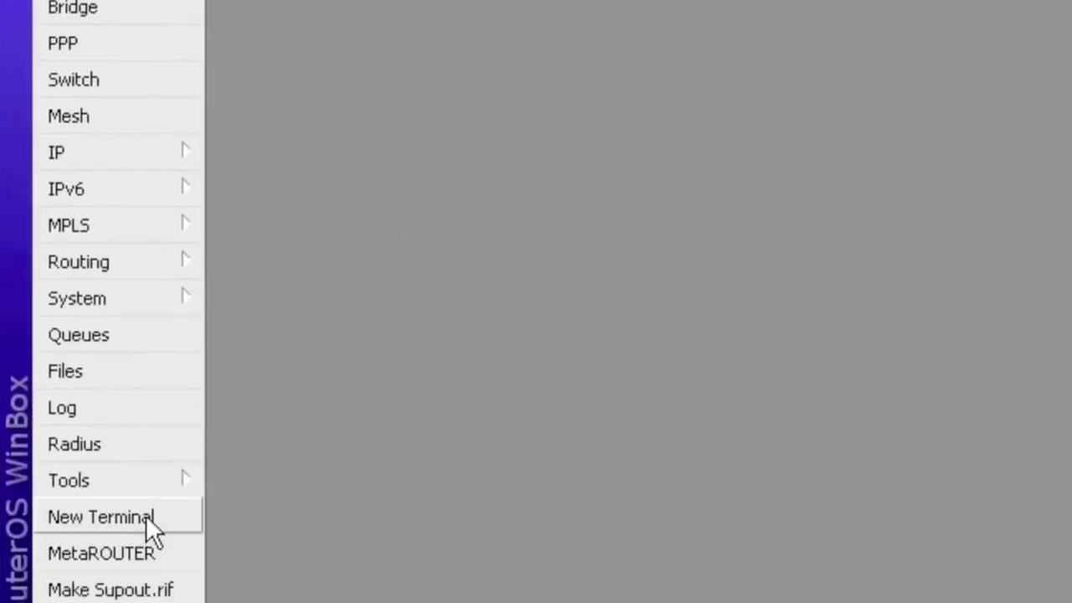
pyautogui.click(146, 515)
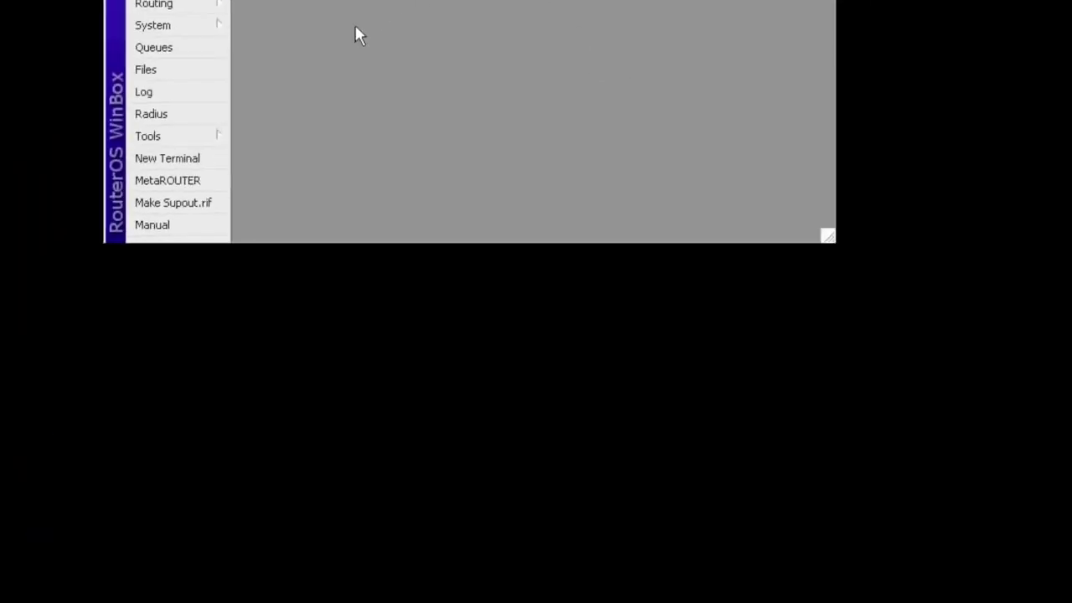
# Add a router user named teknisi in the full group and enable it
pyautogui.click(170, 27)
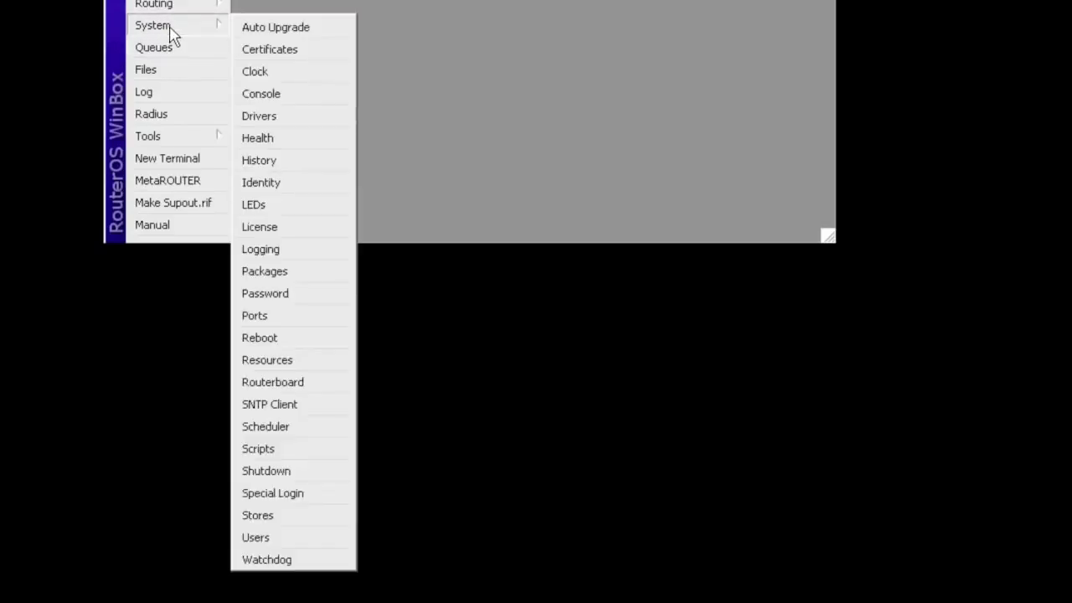
pyautogui.click(265, 535)
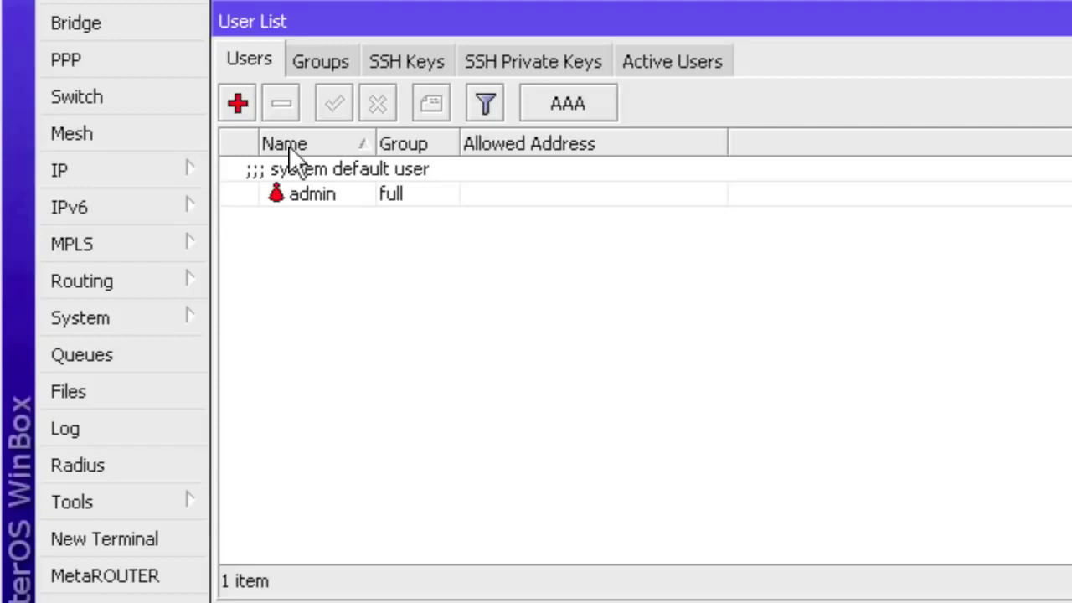
pyautogui.click(237, 102)
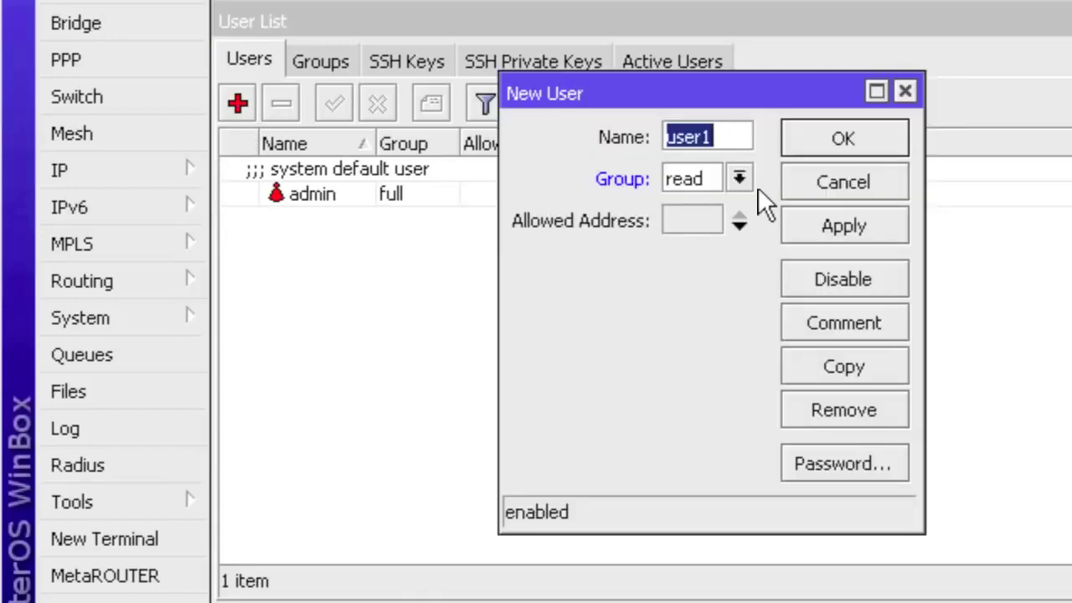
pyautogui.write('tekn')
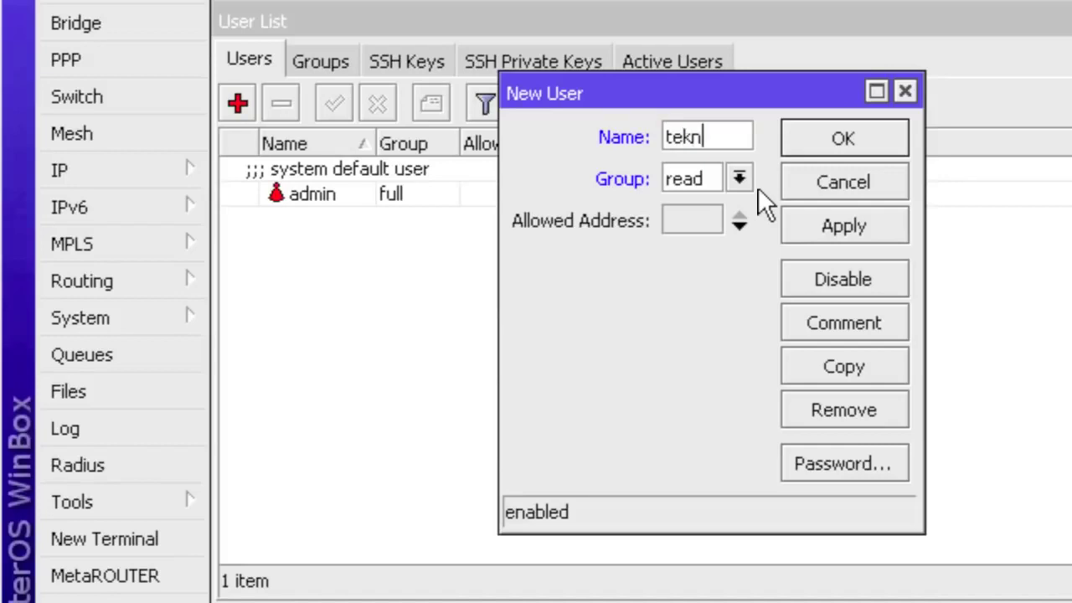
pyautogui.write('isi')
pyautogui.click(739, 177)
pyautogui.click(731, 196)
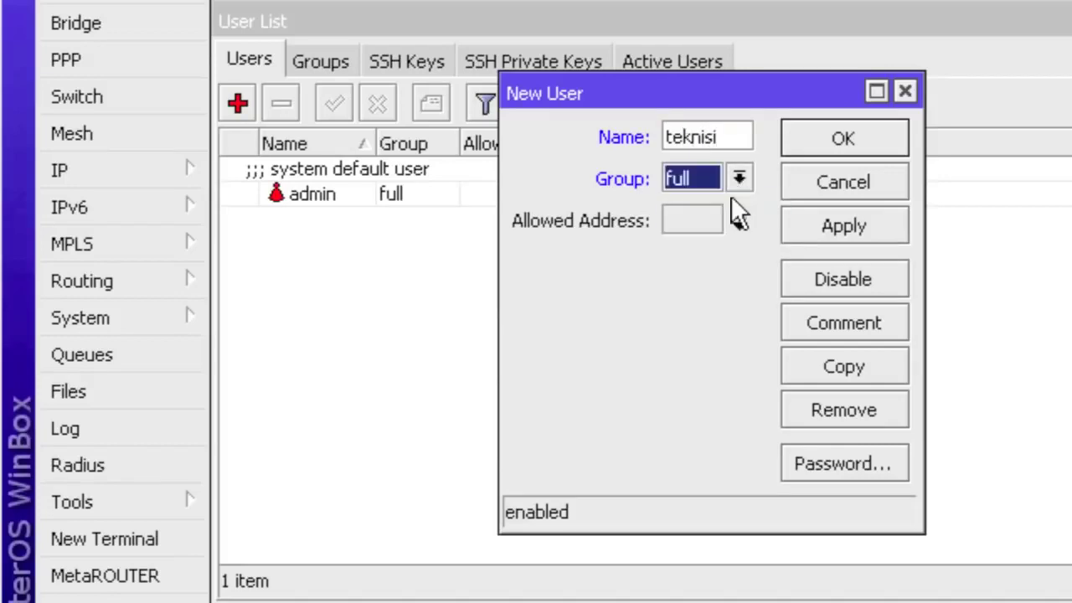
pyautogui.click(832, 224)
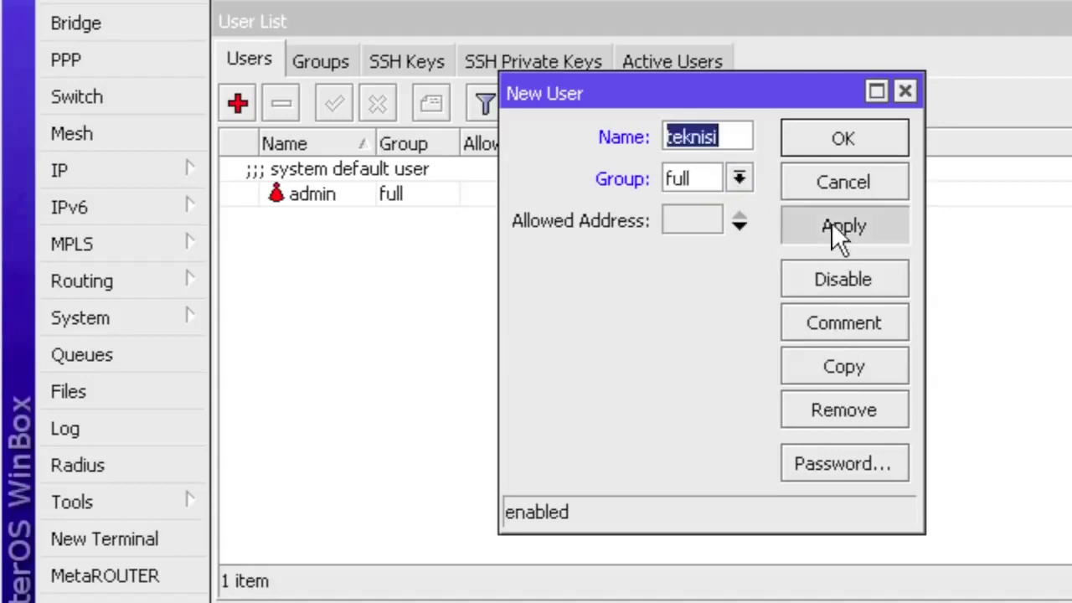
pyautogui.click(831, 136)
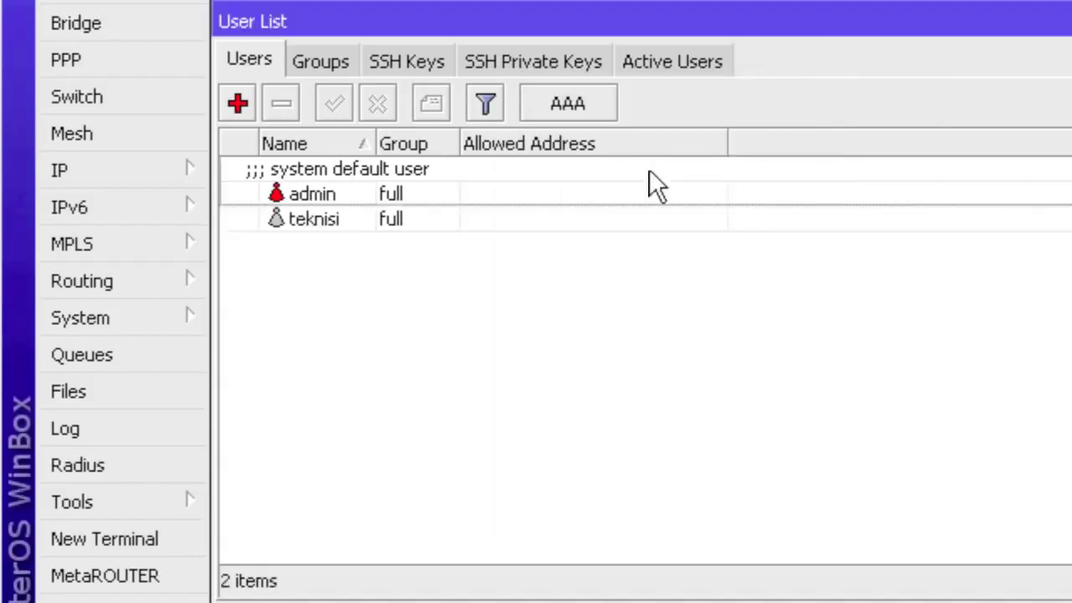
pyautogui.click(401, 219)
pyautogui.click(334, 103)
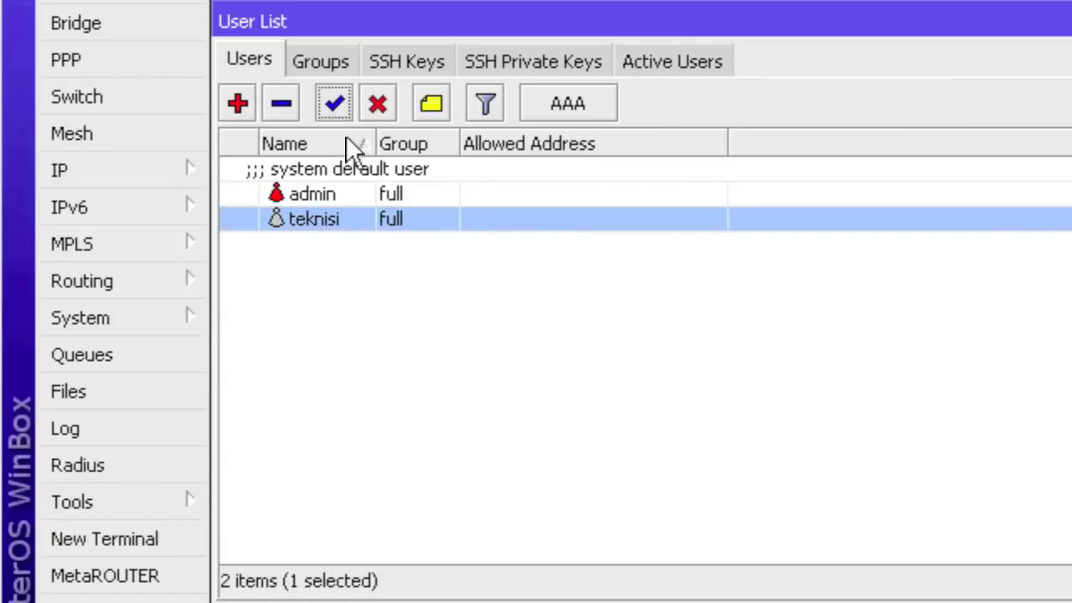
# Set and confirm a password for the teknisi user, then disable the default admin user
pyautogui.doubleClick(353, 219)
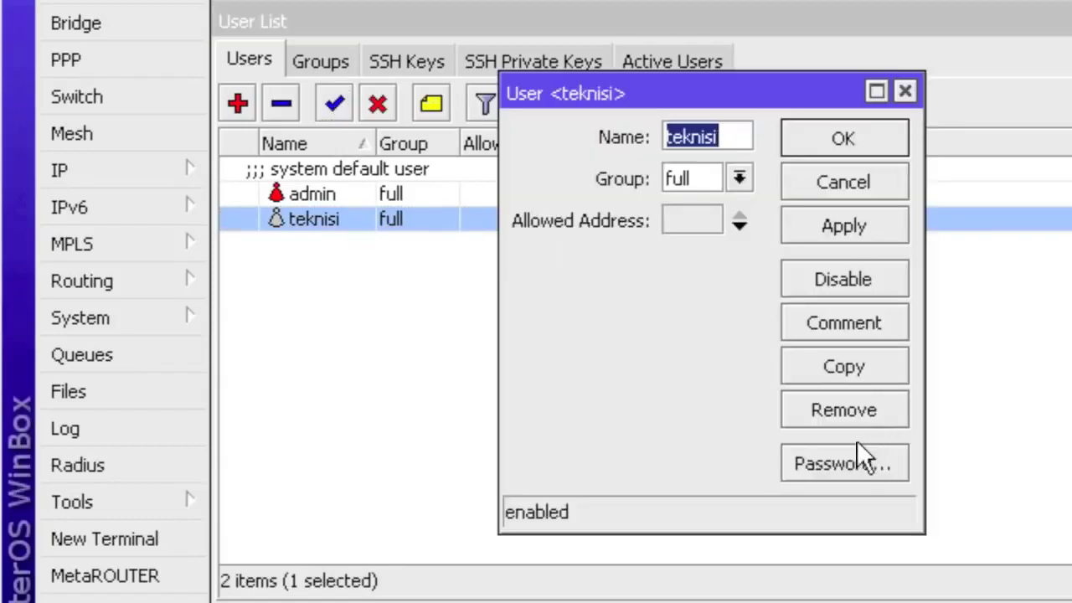
pyautogui.click(847, 465)
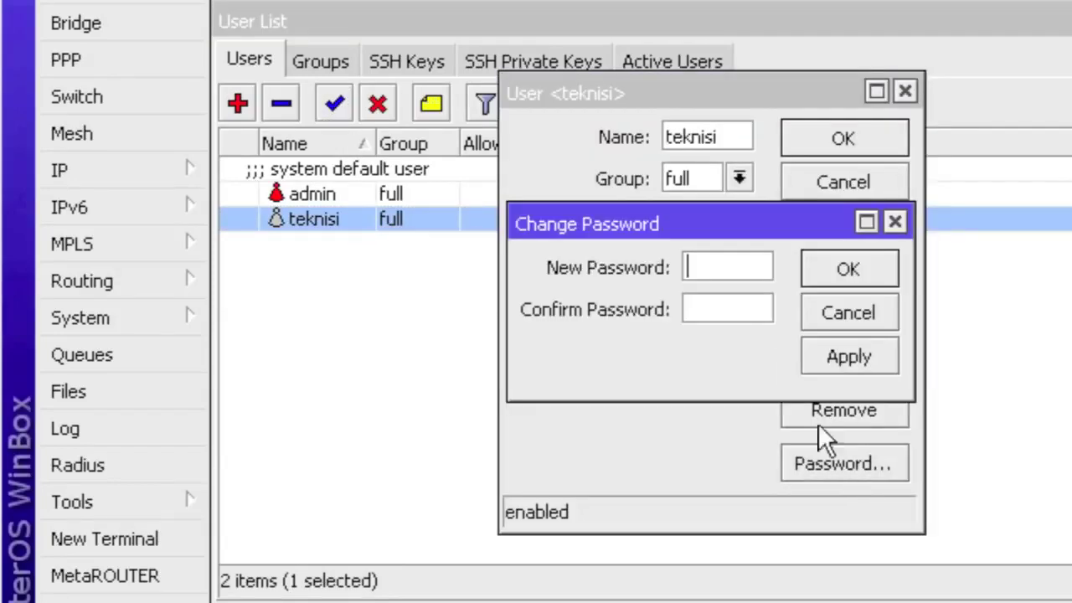
pyautogui.click(733, 266)
pyautogui.write('******')
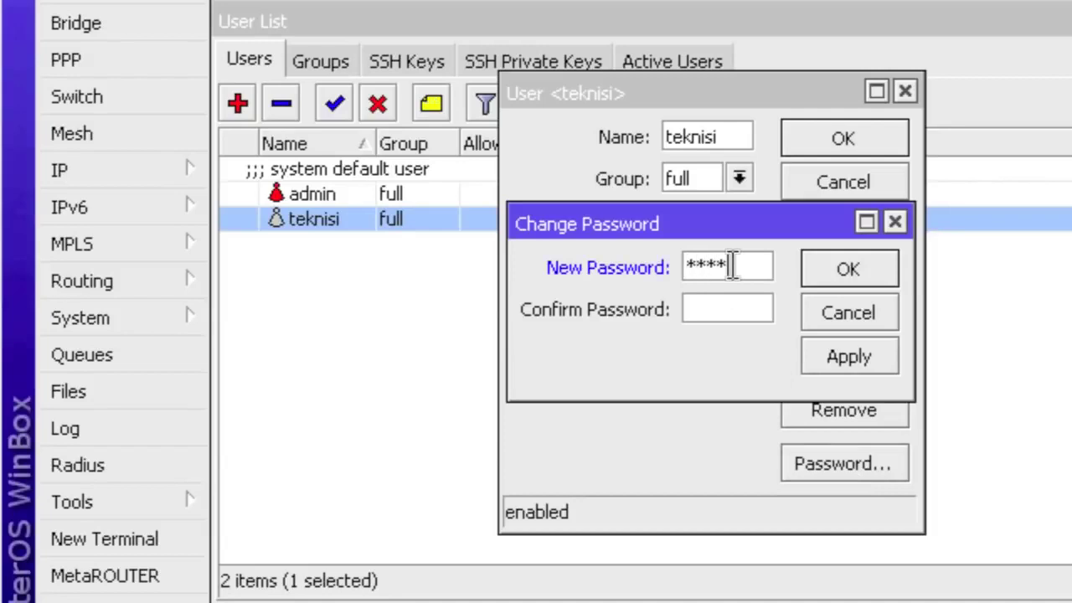
pyautogui.press('Tab')
pyautogui.write('******')
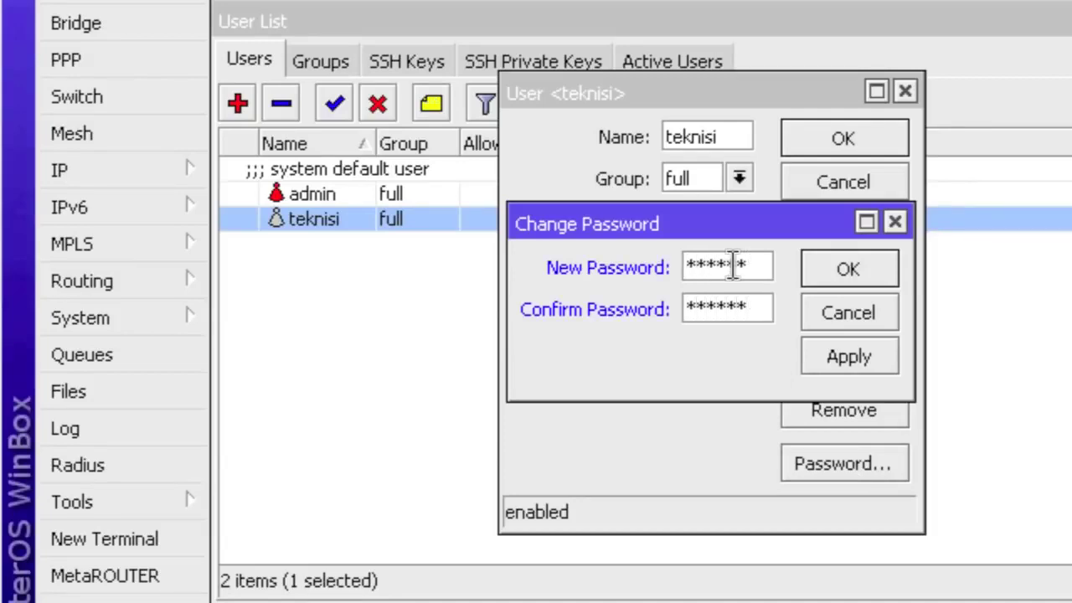
pyautogui.click(839, 271)
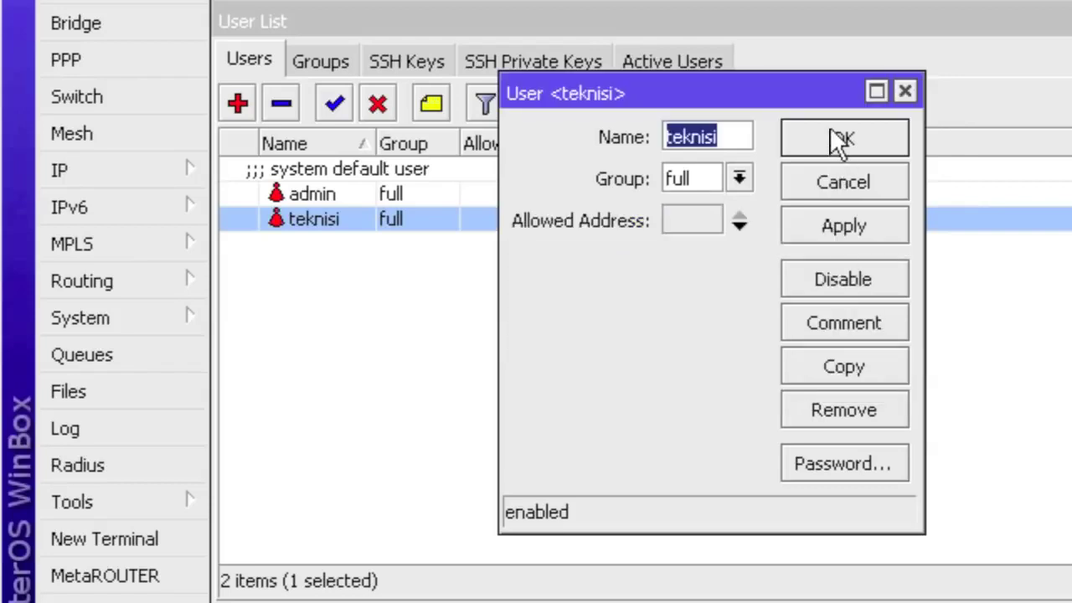
pyautogui.click(833, 138)
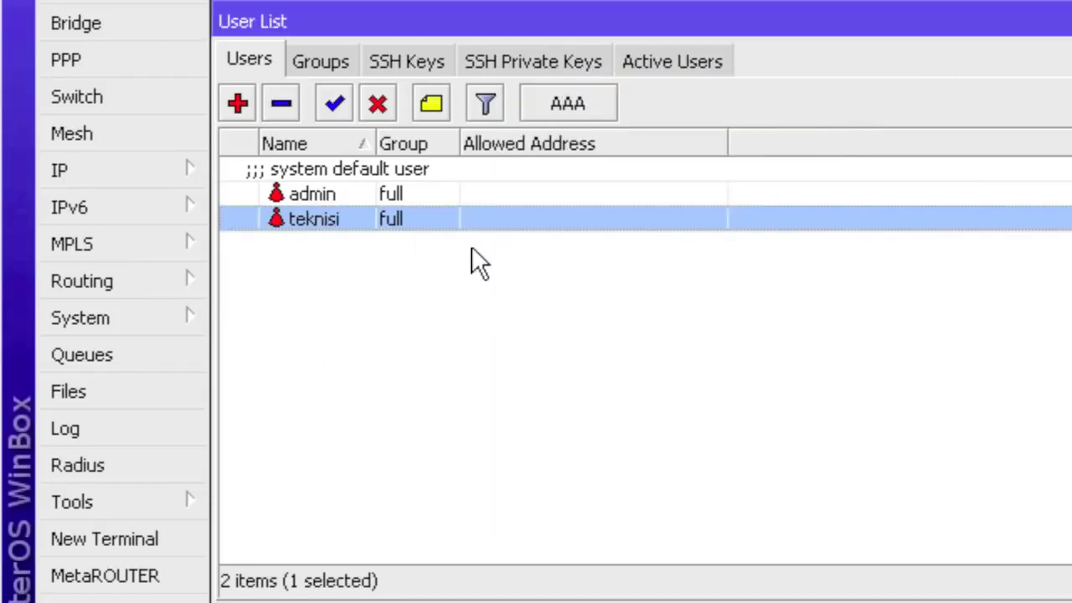
pyautogui.click(416, 191)
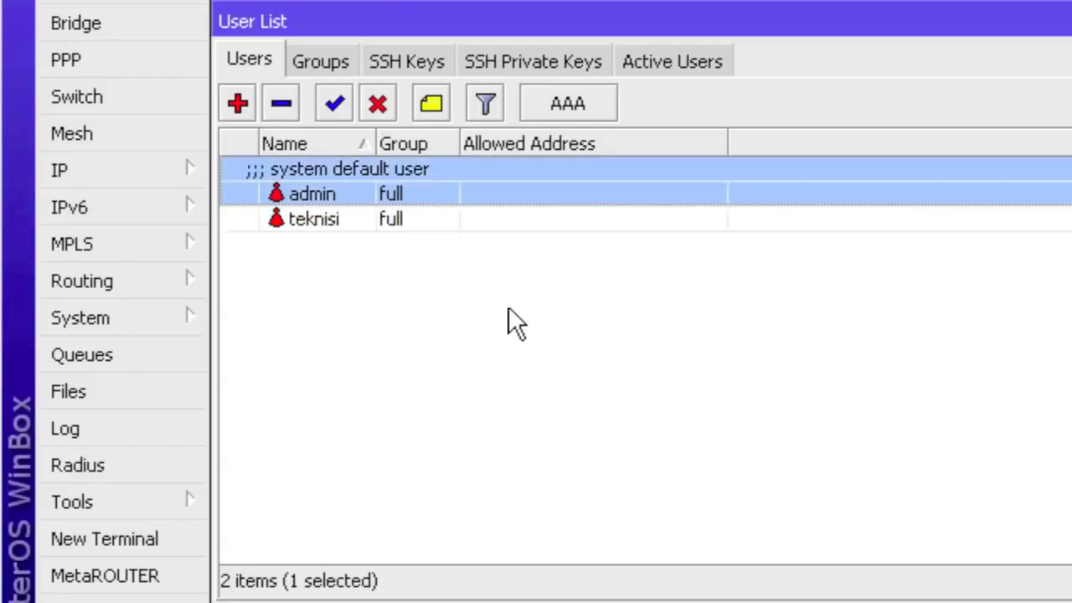
pyautogui.click(378, 104)
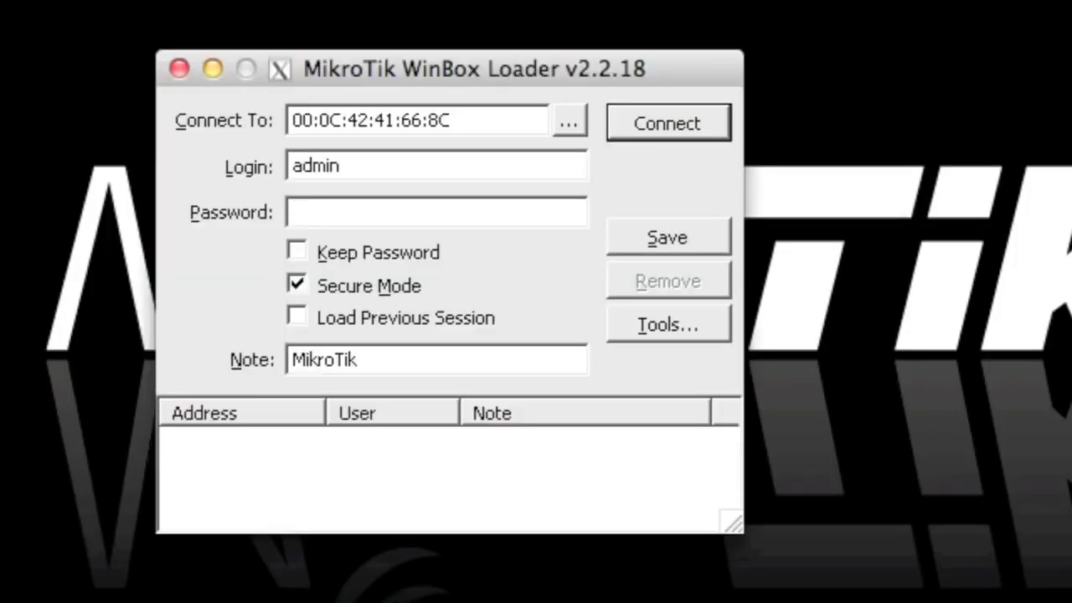
# In WinBox Loader, connect to the router with the login teknisi and enter the account password
pyautogui.doubleClick(513, 166)
pyautogui.write('teknisi')
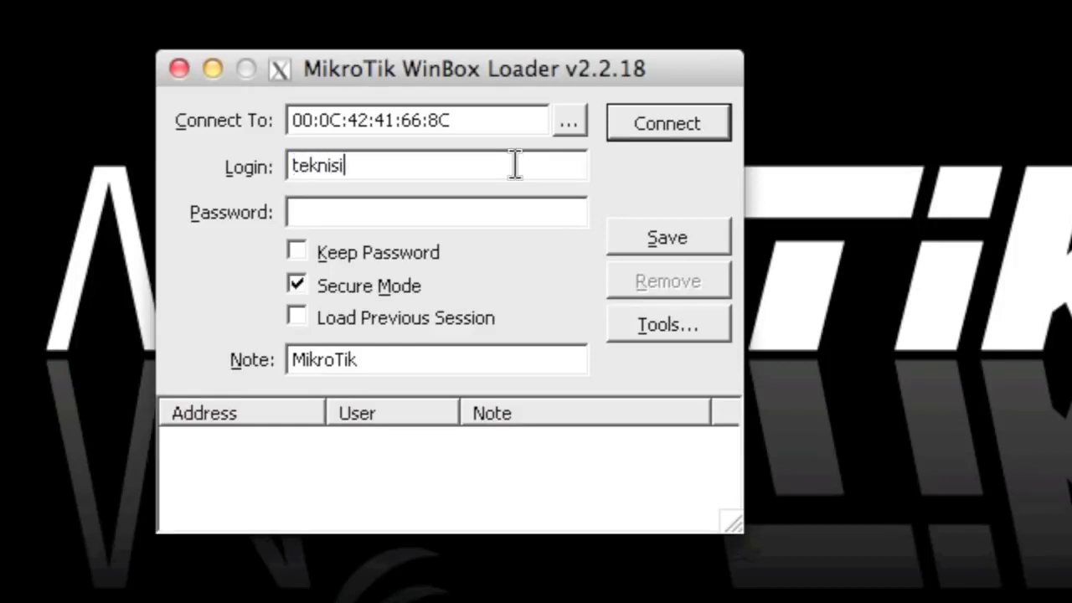
pyautogui.press('Tab')
pyautogui.write('******')
pyautogui.click(727, 114)
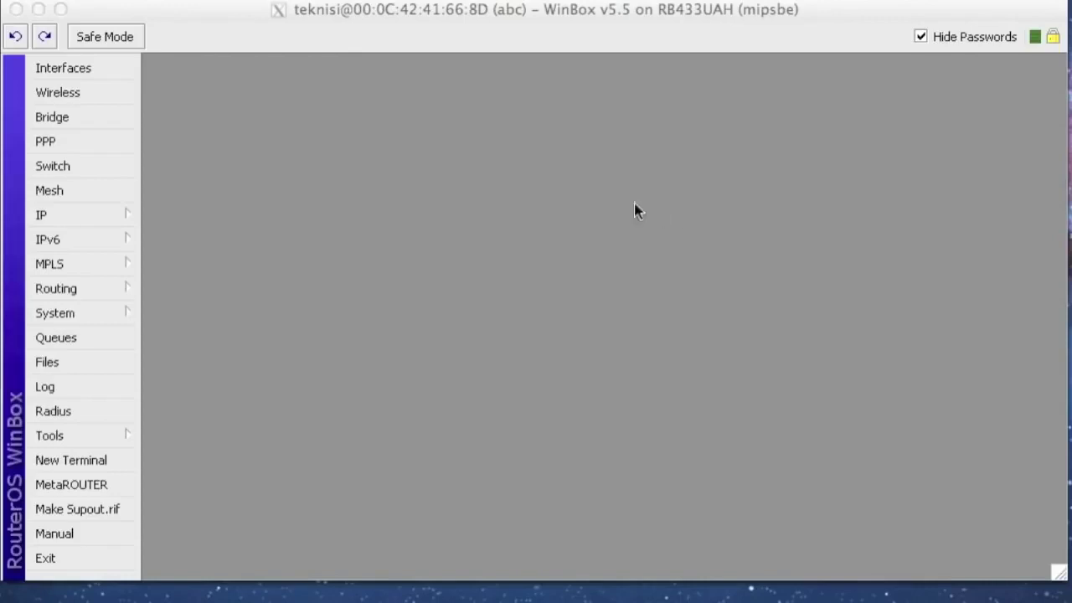
# Show the router's interface list and select ether2
pyautogui.click(116, 68)
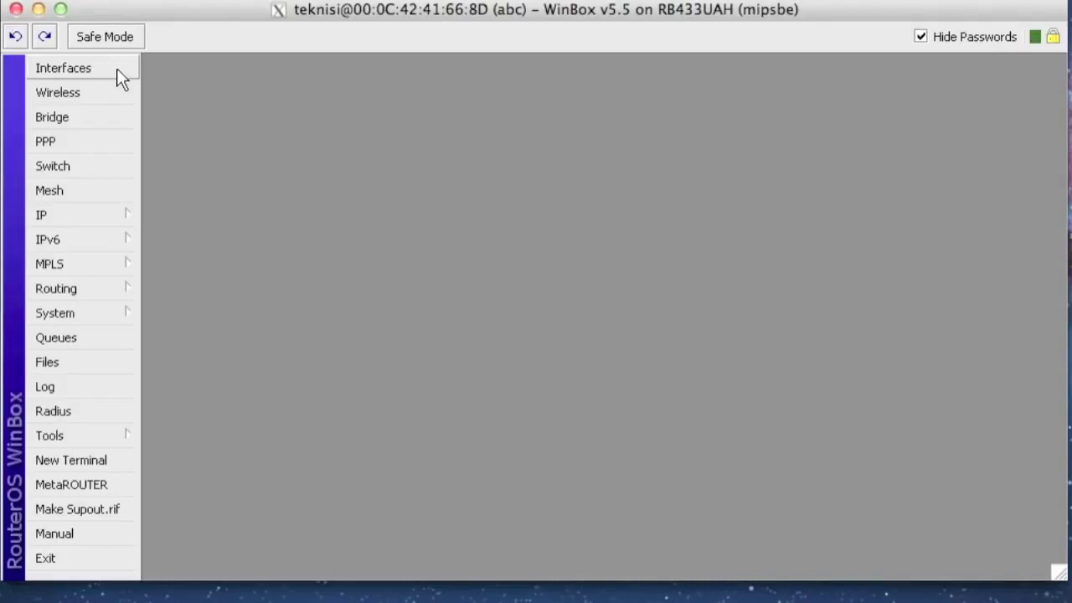
pyautogui.click(116, 68)
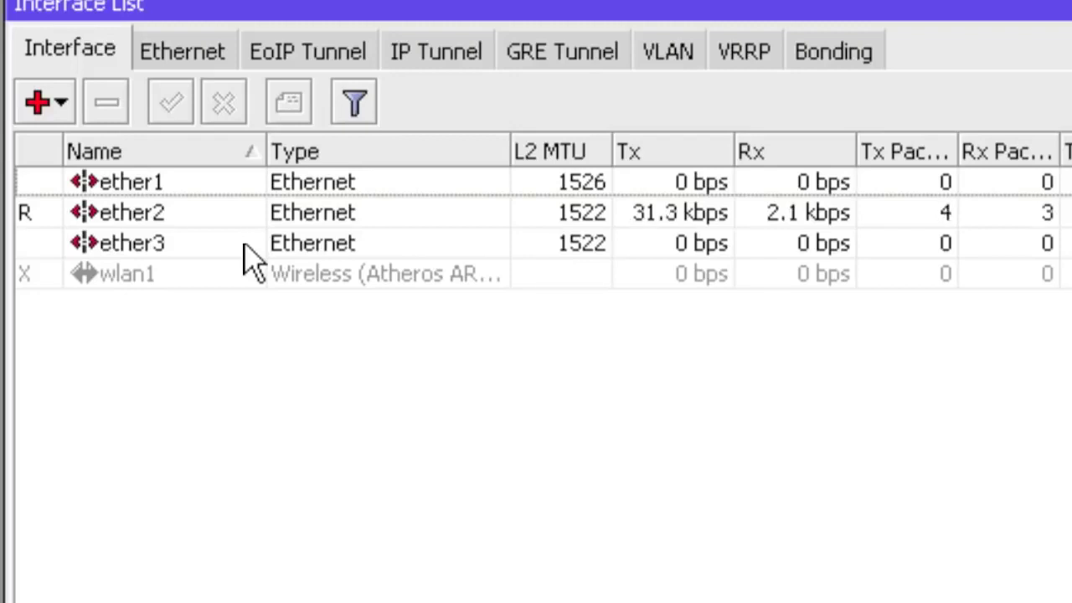
pyautogui.click(211, 219)
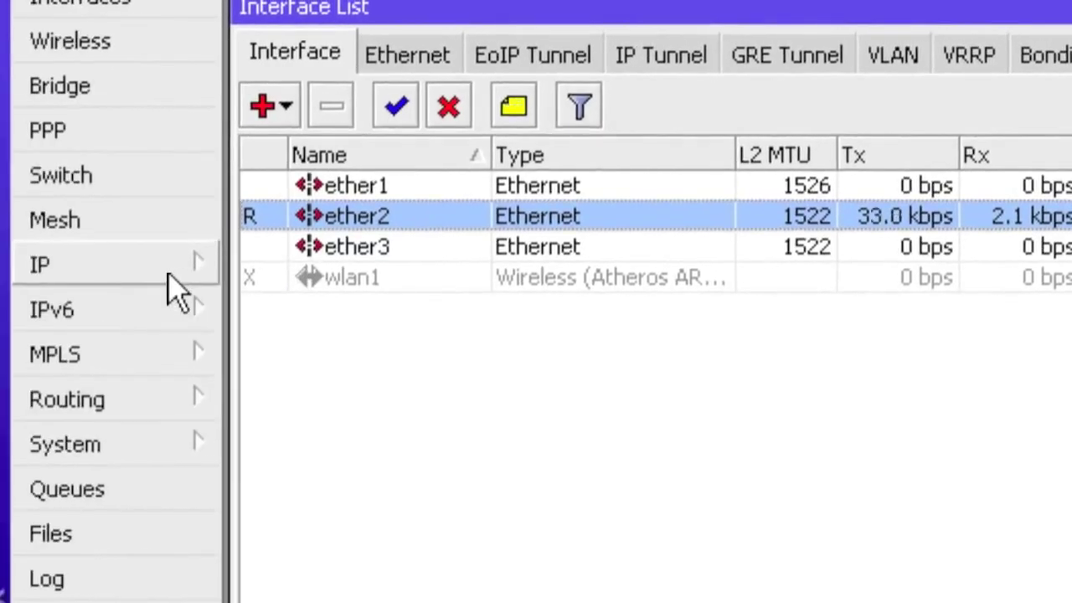
# Add the IP address 192.168.30.1/24 to the router's ether2 interface
pyautogui.click(170, 273)
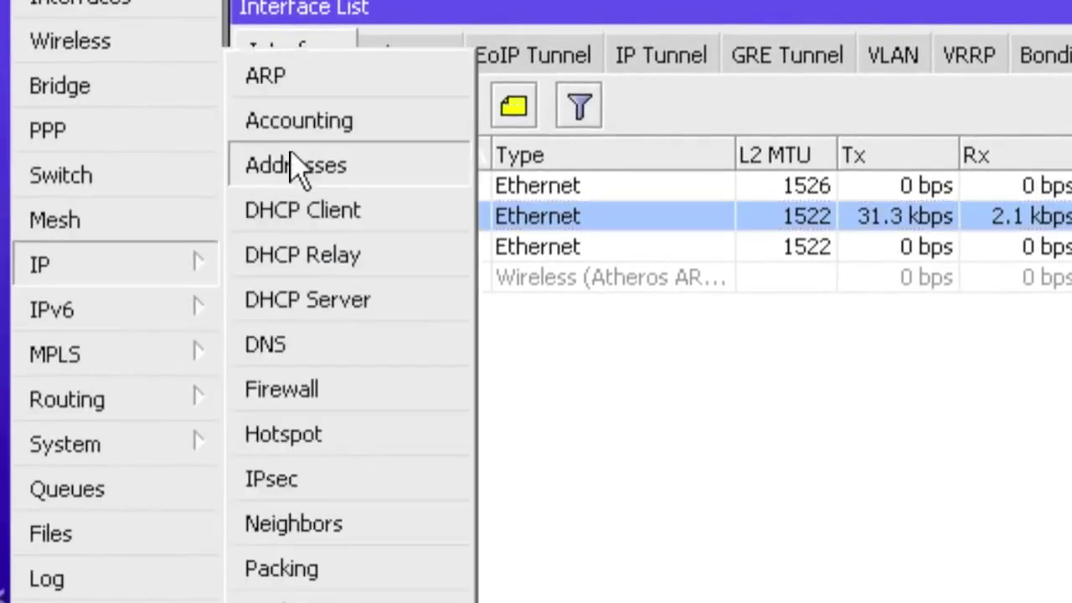
pyautogui.click(345, 178)
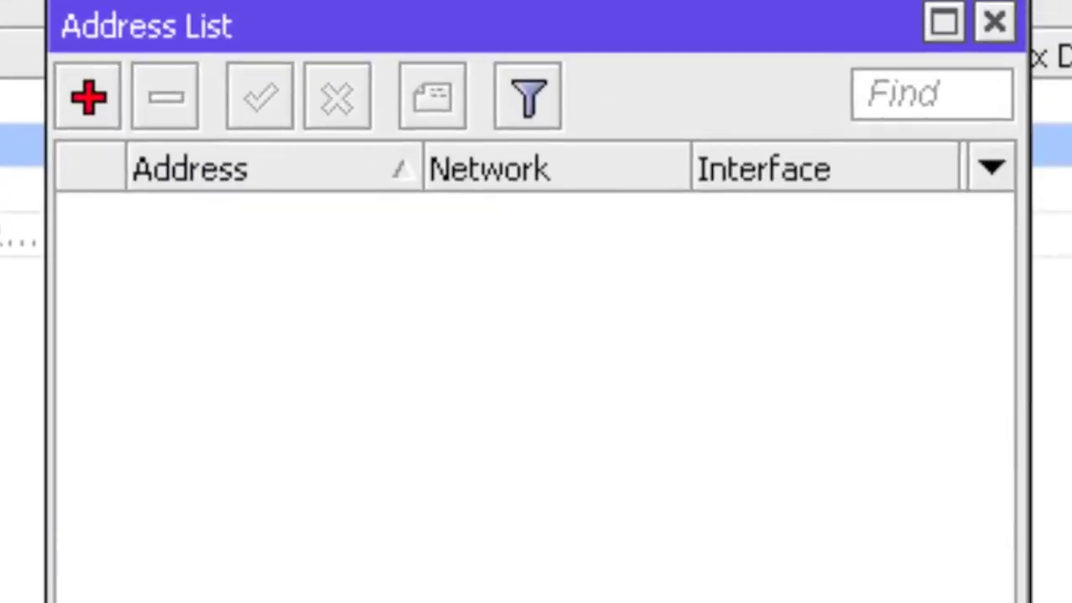
pyautogui.click(99, 109)
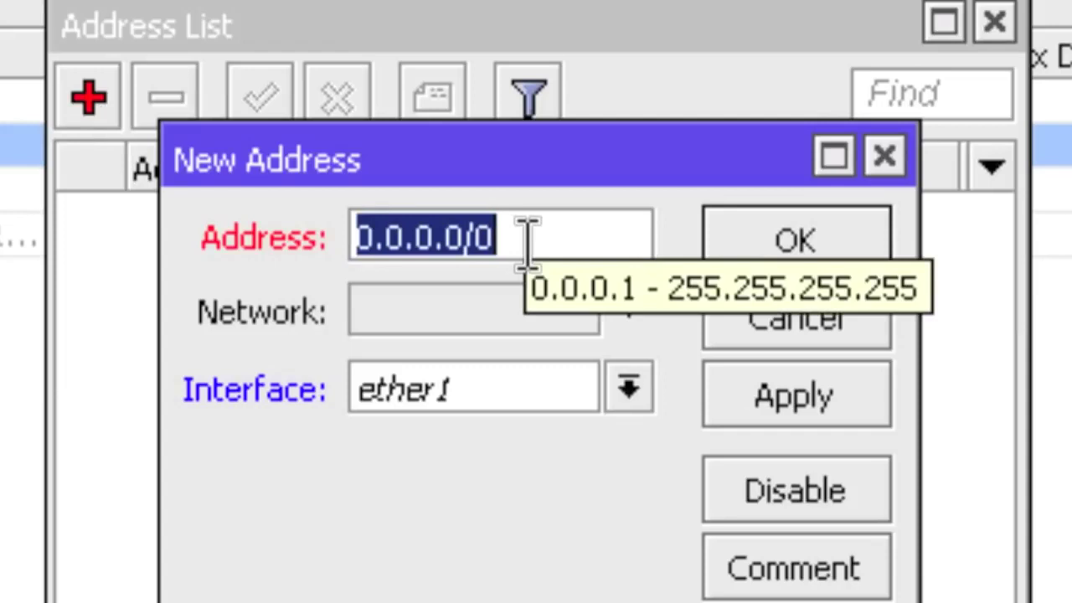
pyautogui.write('192.16')
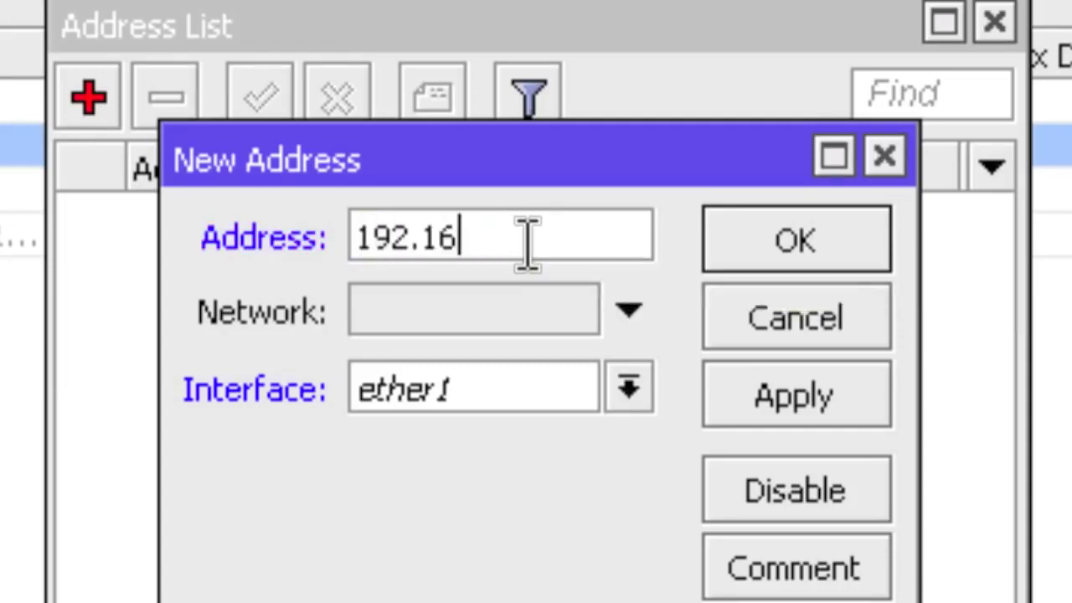
pyautogui.write('8.30.1')
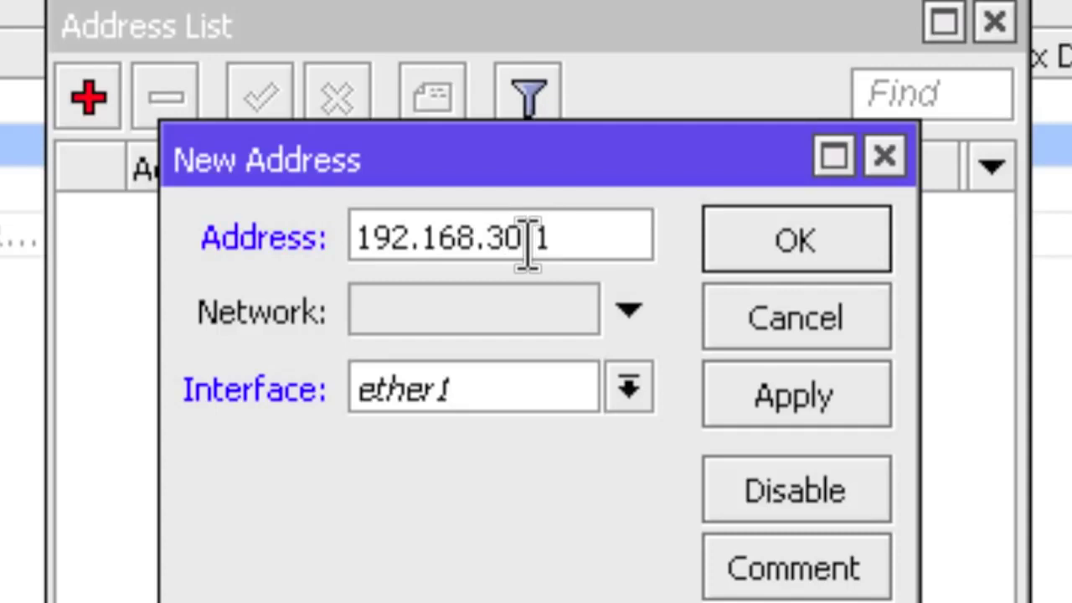
pyautogui.write('/')
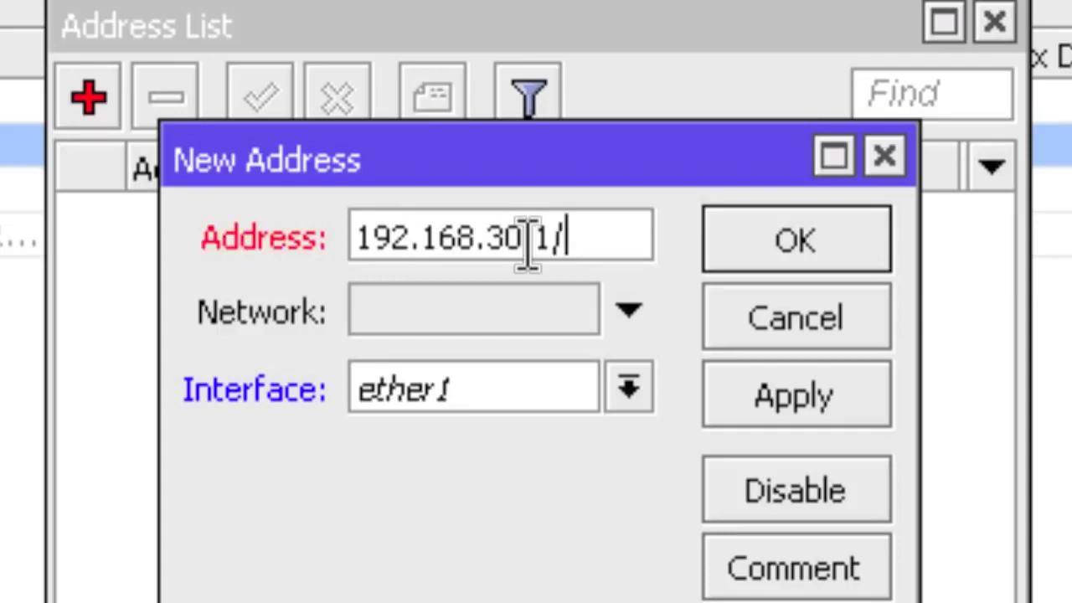
pyautogui.write('24')
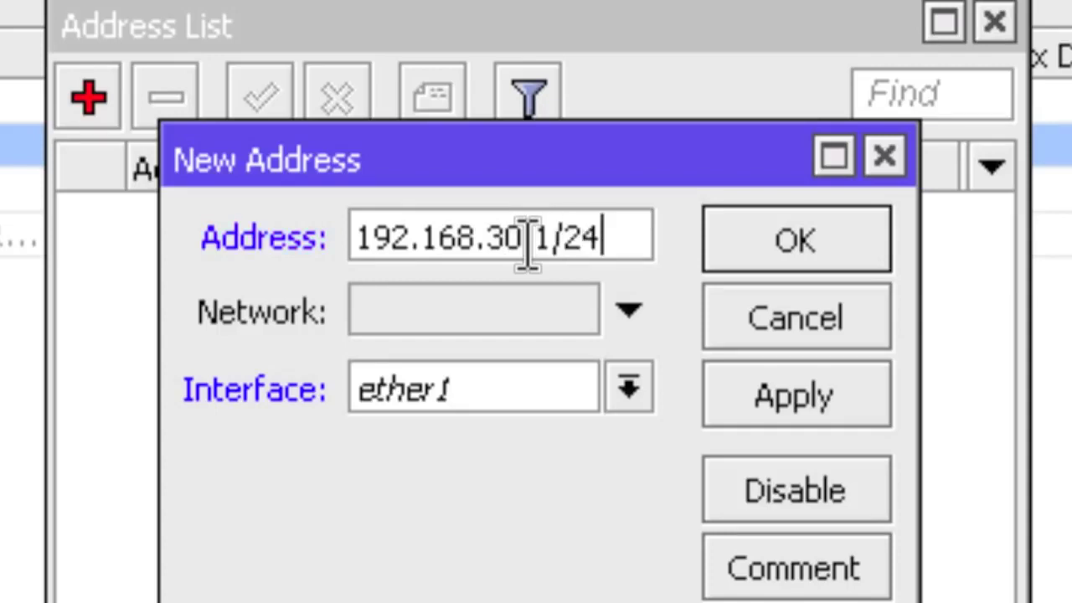
pyautogui.click(630, 394)
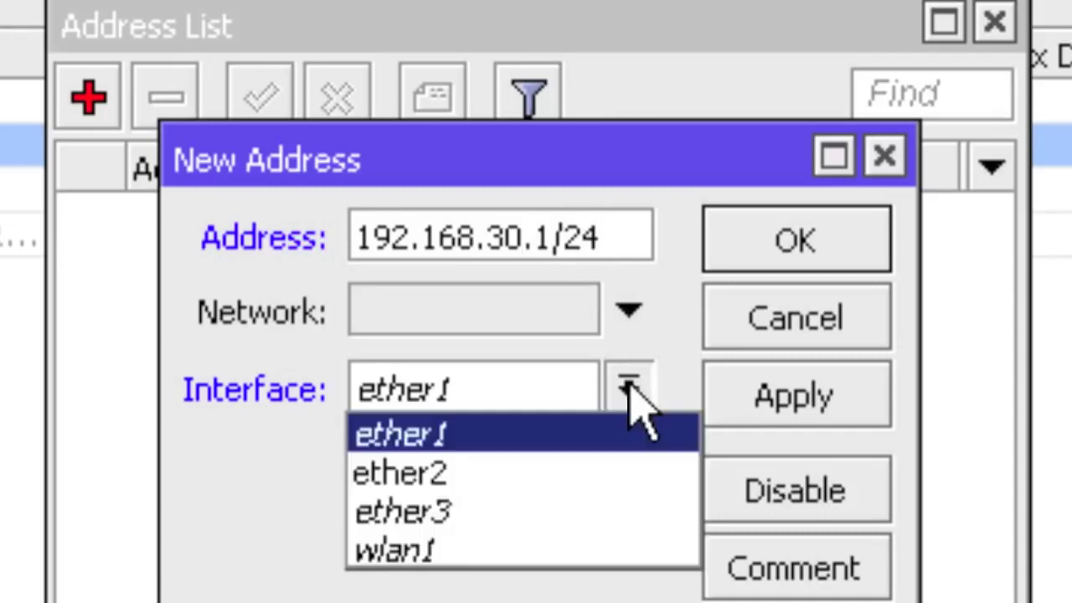
pyautogui.click(630, 474)
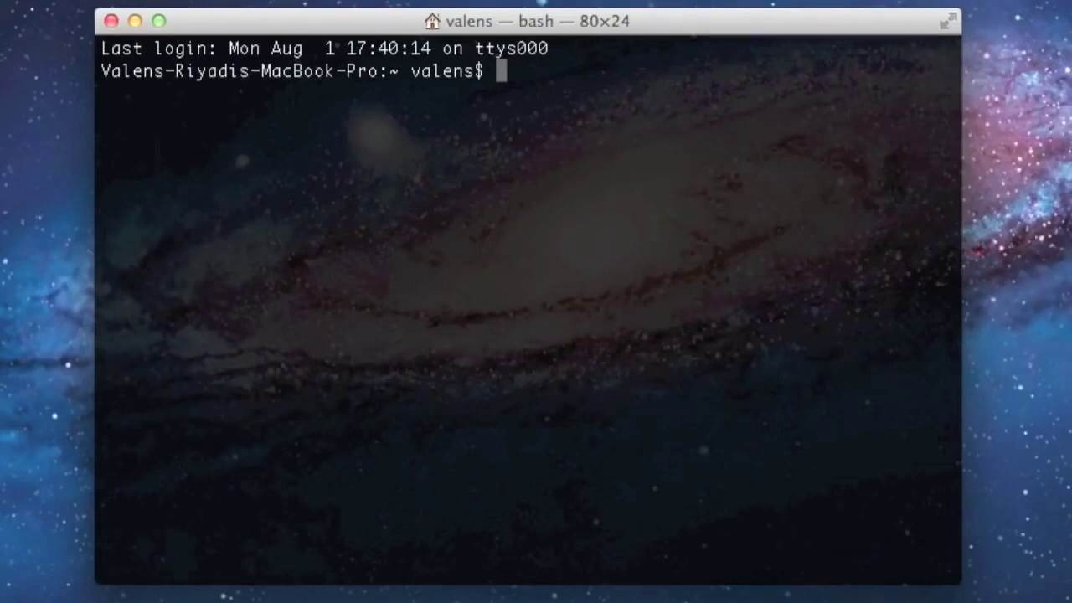
# In the Mac's Terminal, test the connection to the router with ping 192.168.30.1 and stop the ping
pyautogui.write('ping 192.168.30.1')
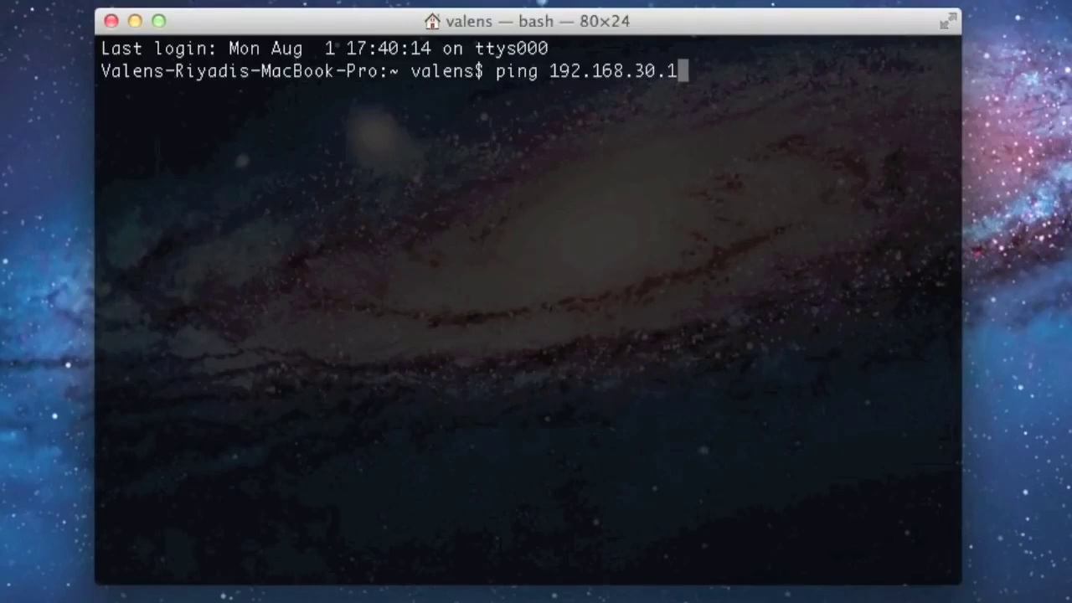
pyautogui.press('Return')
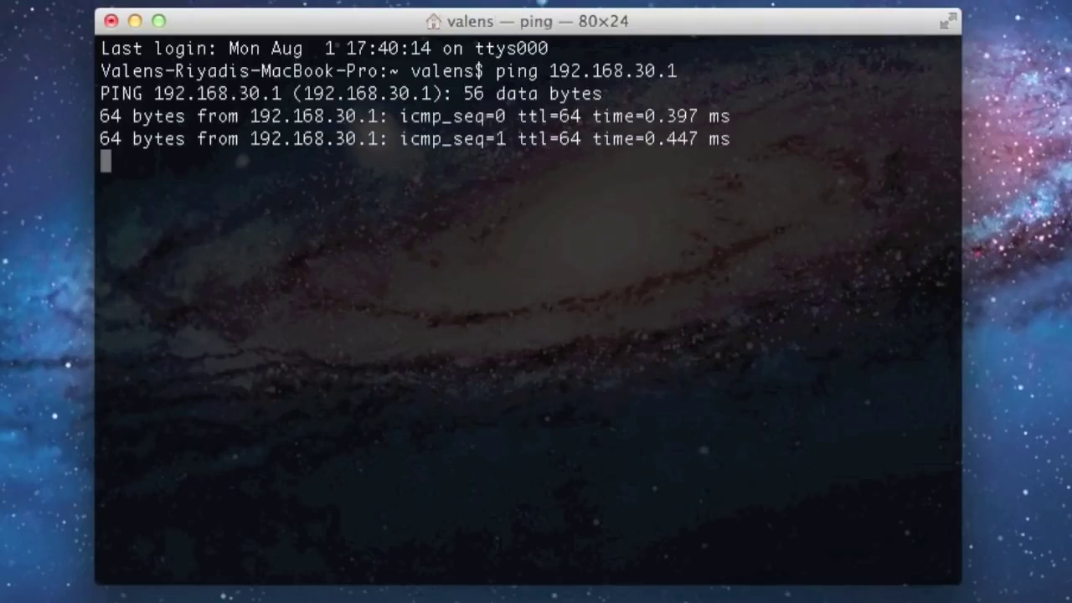
pyautogui.hotkey('ctrl', 'c')
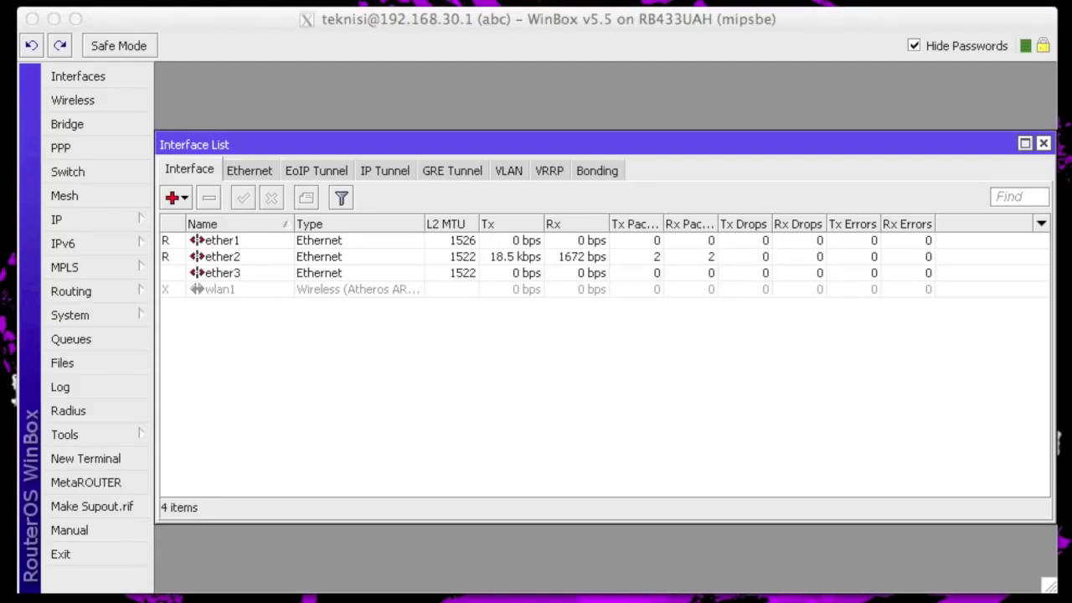
# Back in WinBox, add a DHCP client on ether1 with peer DNS, peer NTP and the default route enabled
pyautogui.click(253, 249)
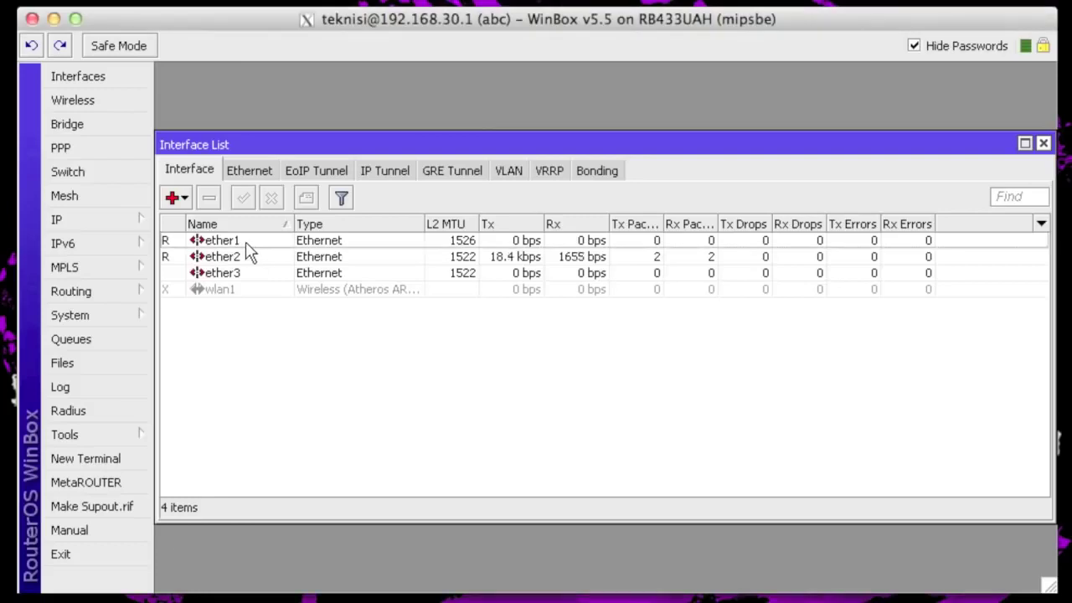
pyautogui.click(71, 222)
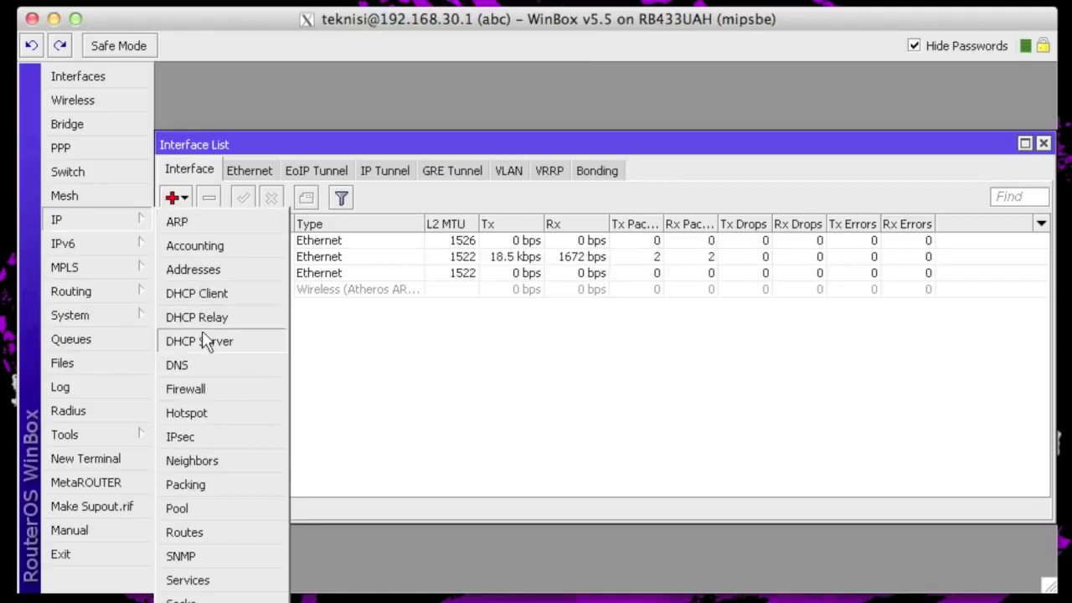
pyautogui.click(212, 295)
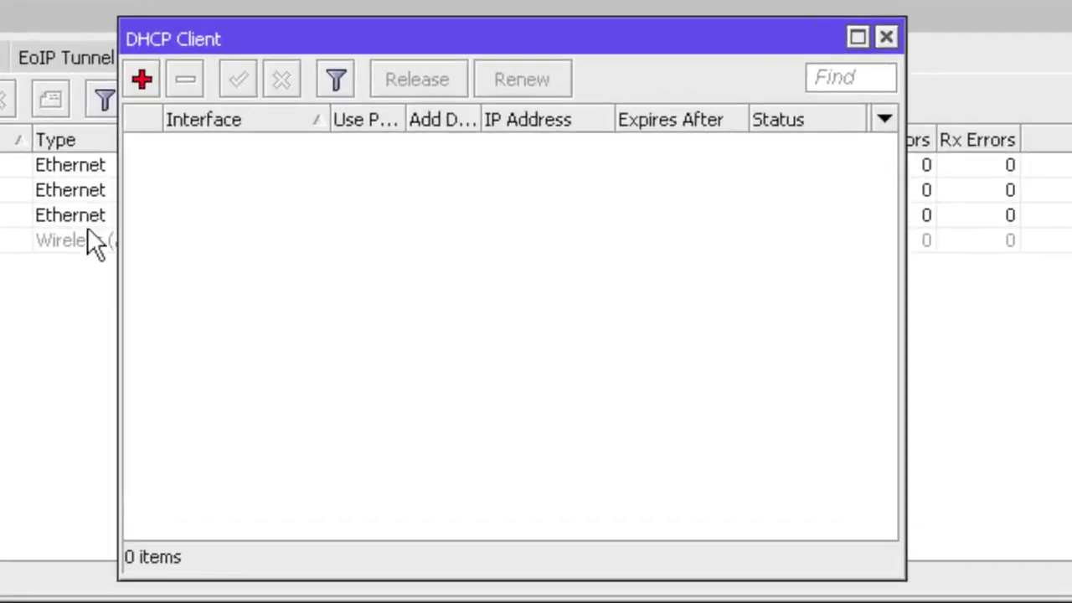
pyautogui.click(140, 75)
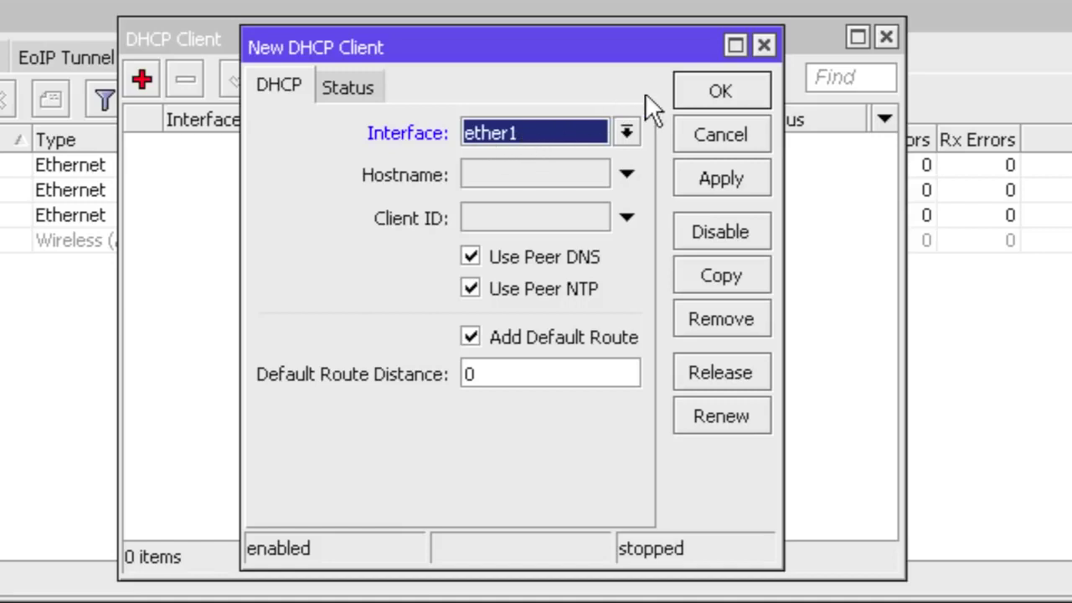
pyautogui.click(716, 94)
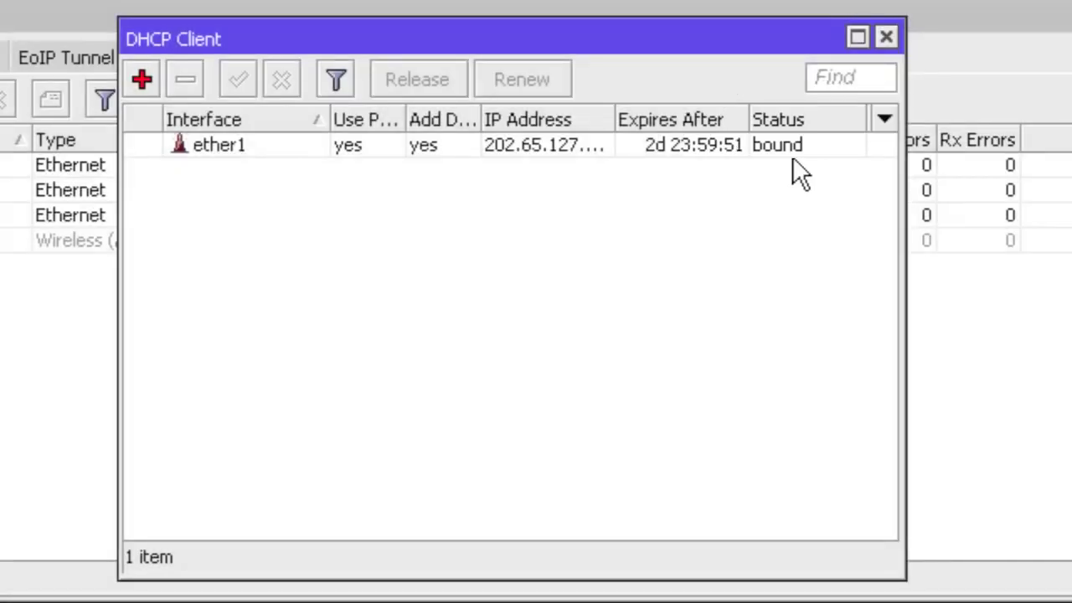
pyautogui.click(886, 36)
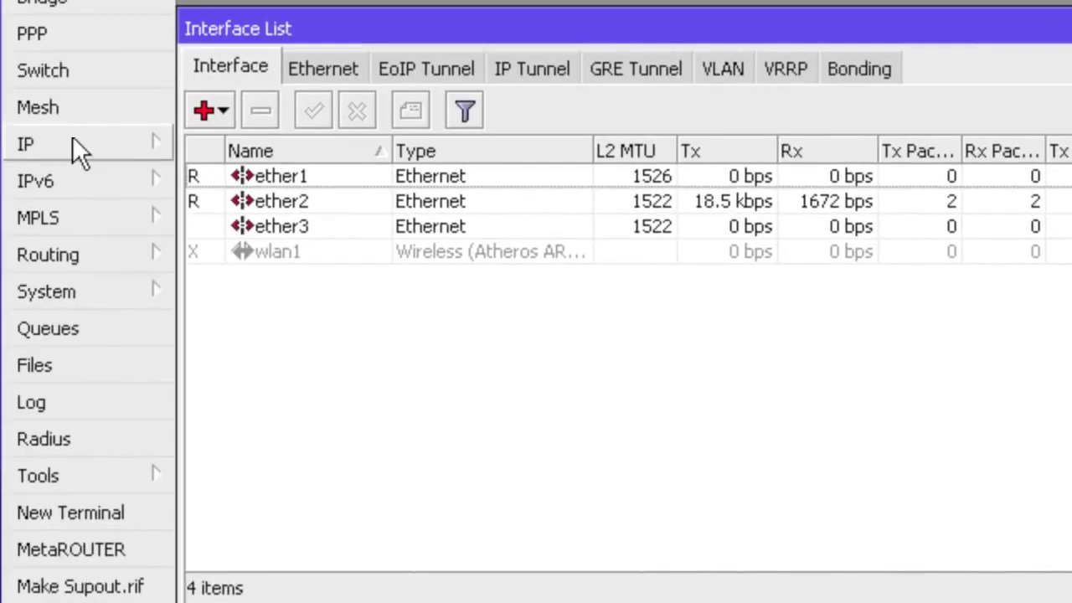
# Show the router's IP address list, widen the Address column and select the dynamic address on ether1
pyautogui.click(72, 149)
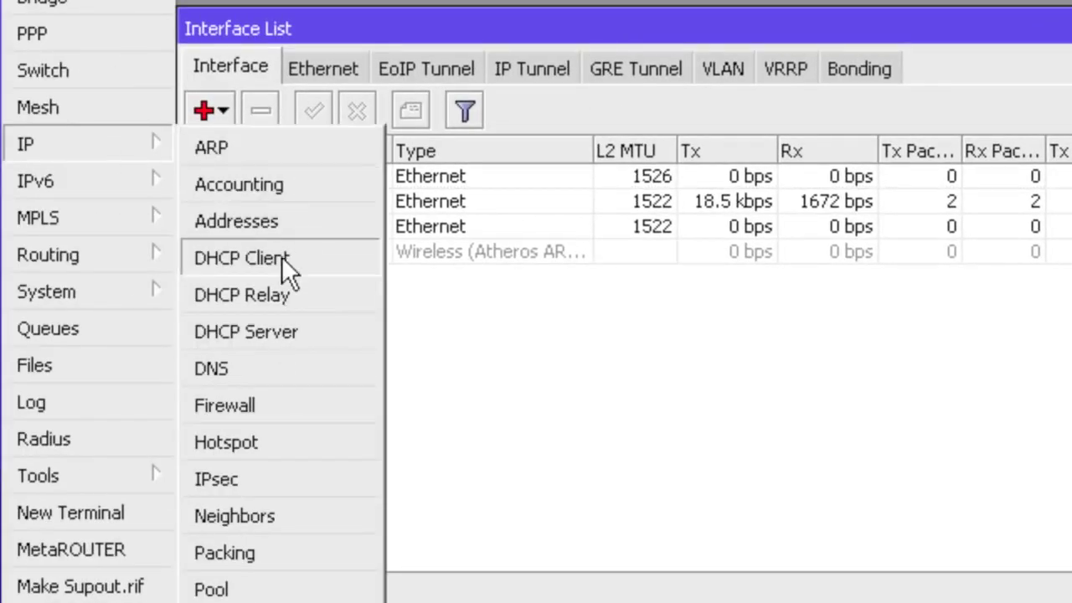
pyautogui.click(275, 222)
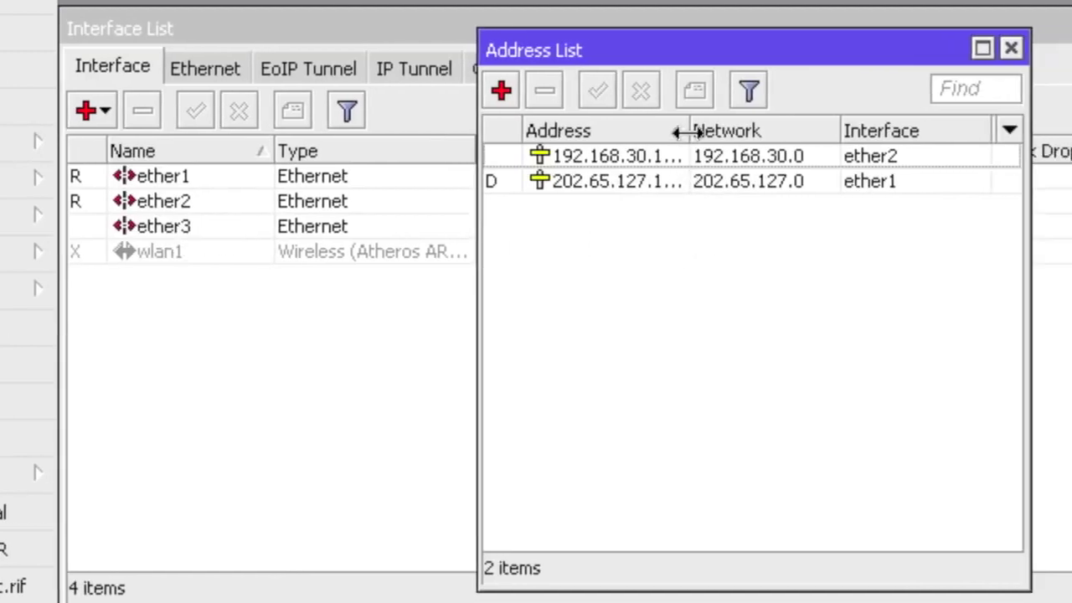
pyautogui.moveTo(688, 131); pyautogui.dragTo(733, 132)
pyautogui.click(683, 184)
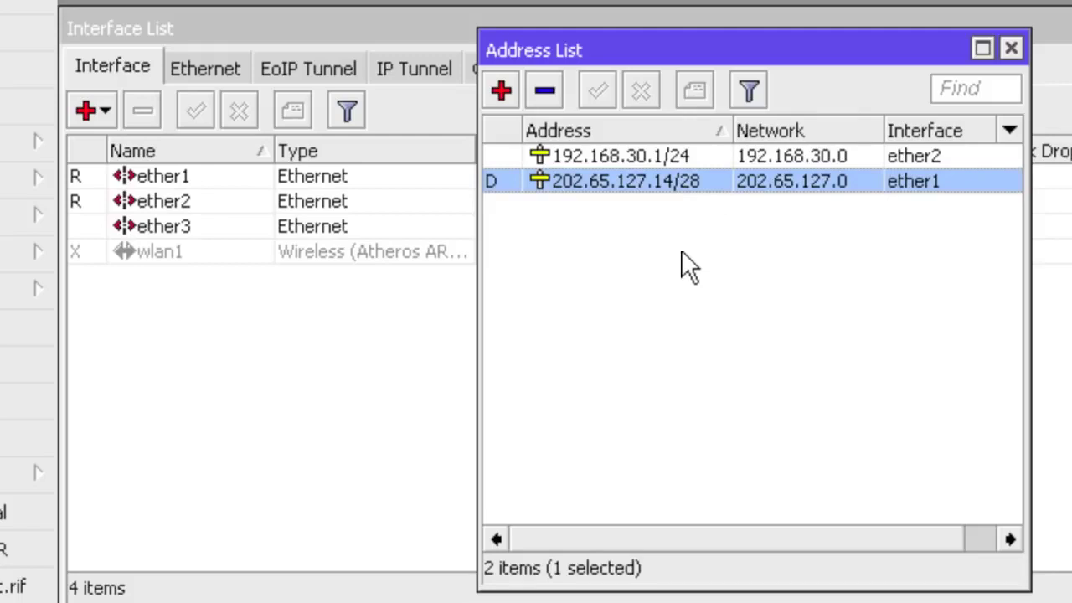
# Allow remote requests in the router's DNS settings and close the DNS window
pyautogui.click(45, 144)
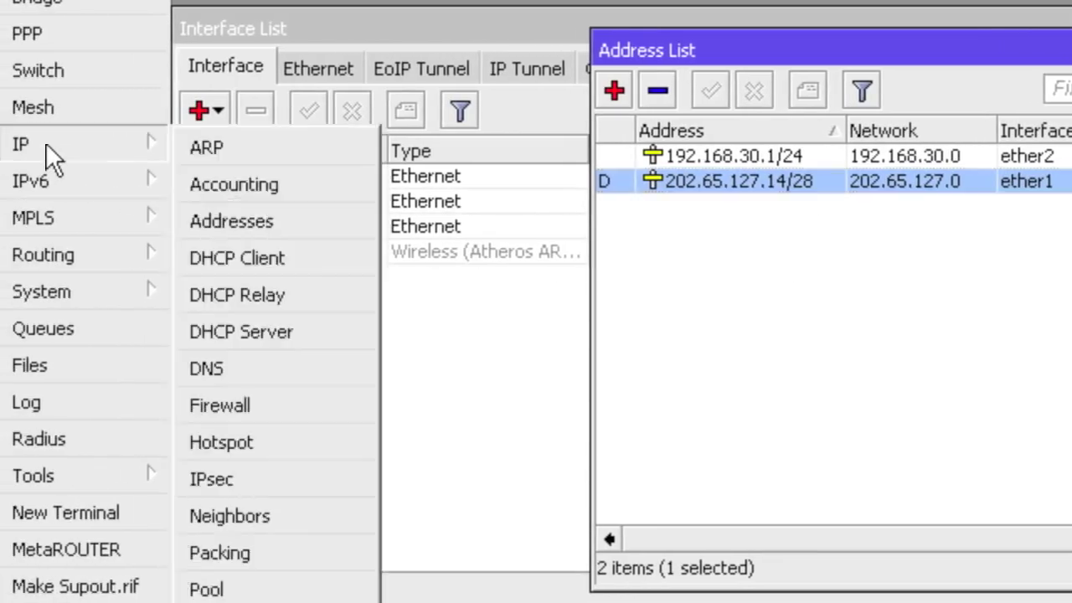
pyautogui.click(281, 371)
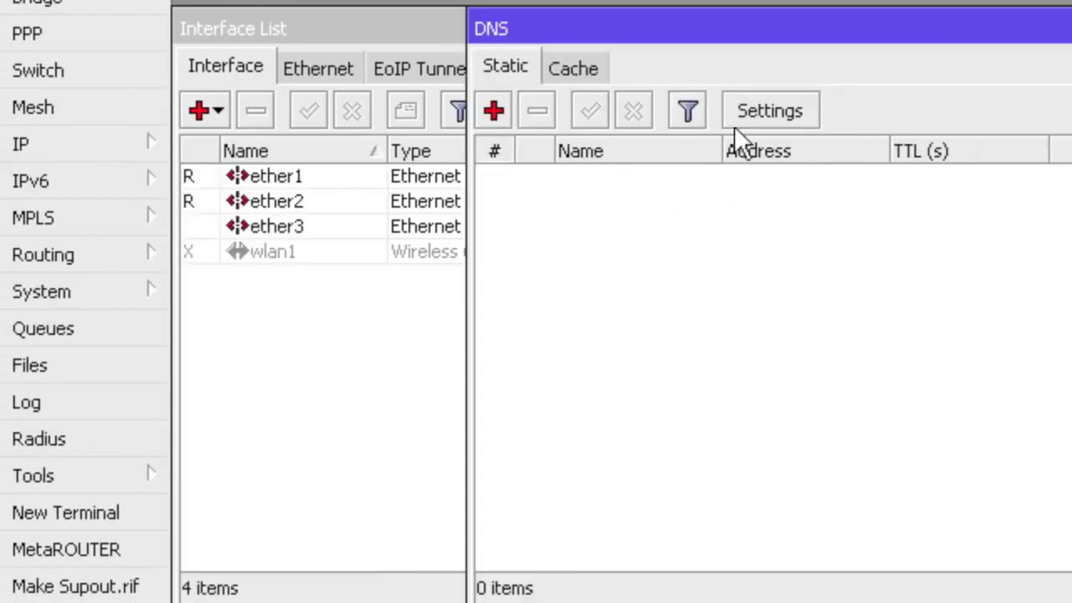
pyautogui.click(769, 101)
pyautogui.click(711, 239)
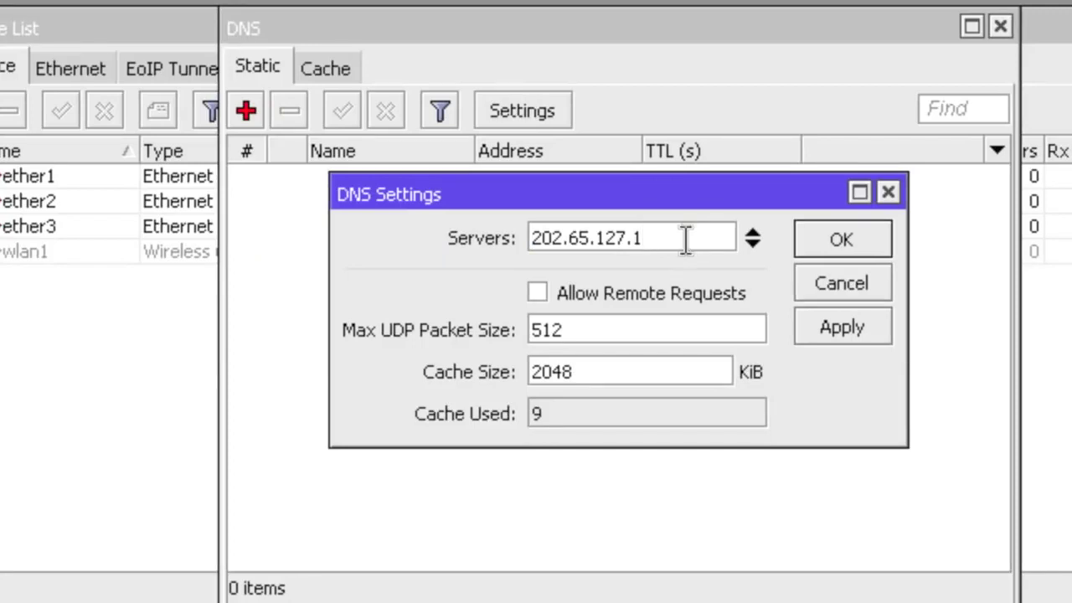
pyautogui.click(540, 293)
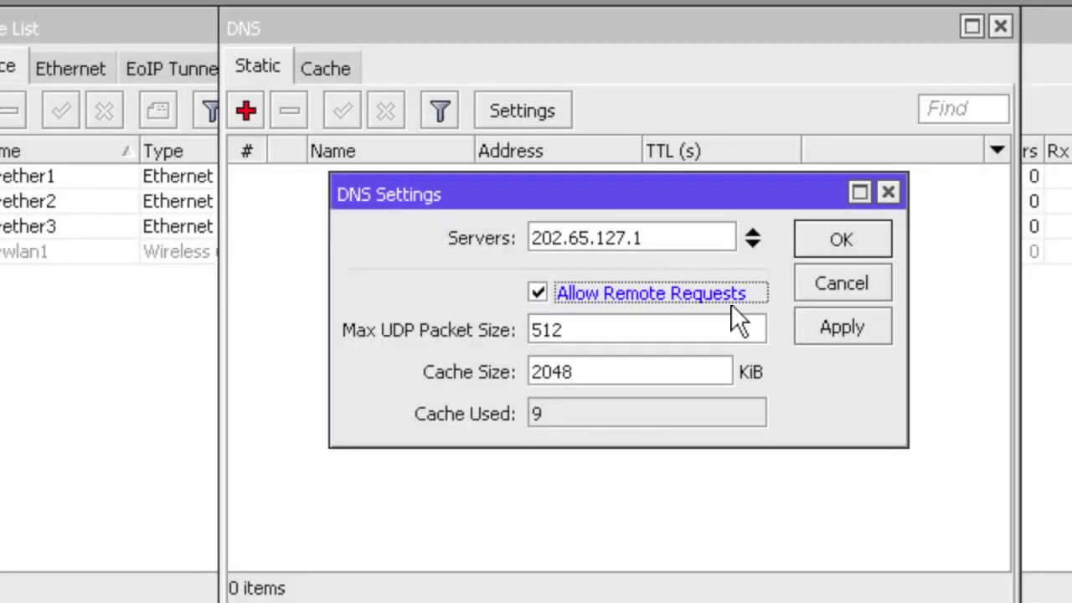
pyautogui.click(829, 238)
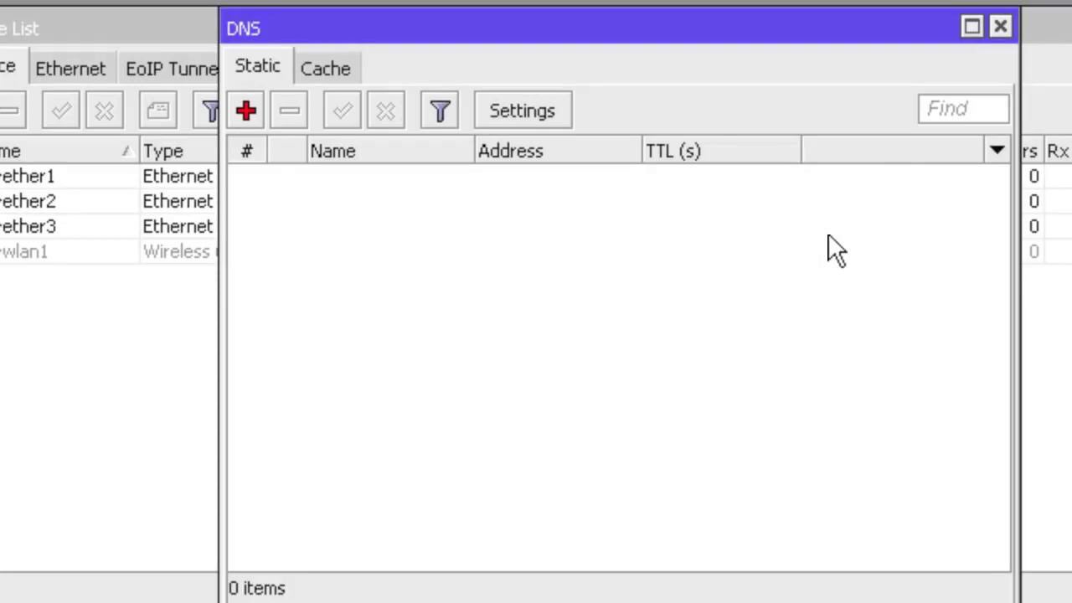
pyautogui.click(1001, 28)
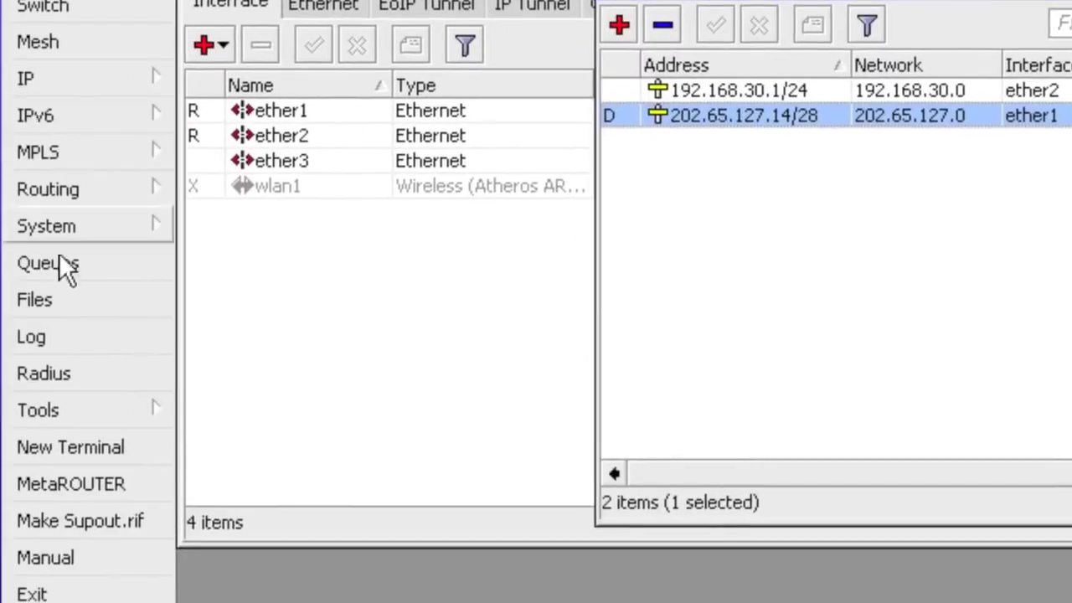
pyautogui.click(28, 448)
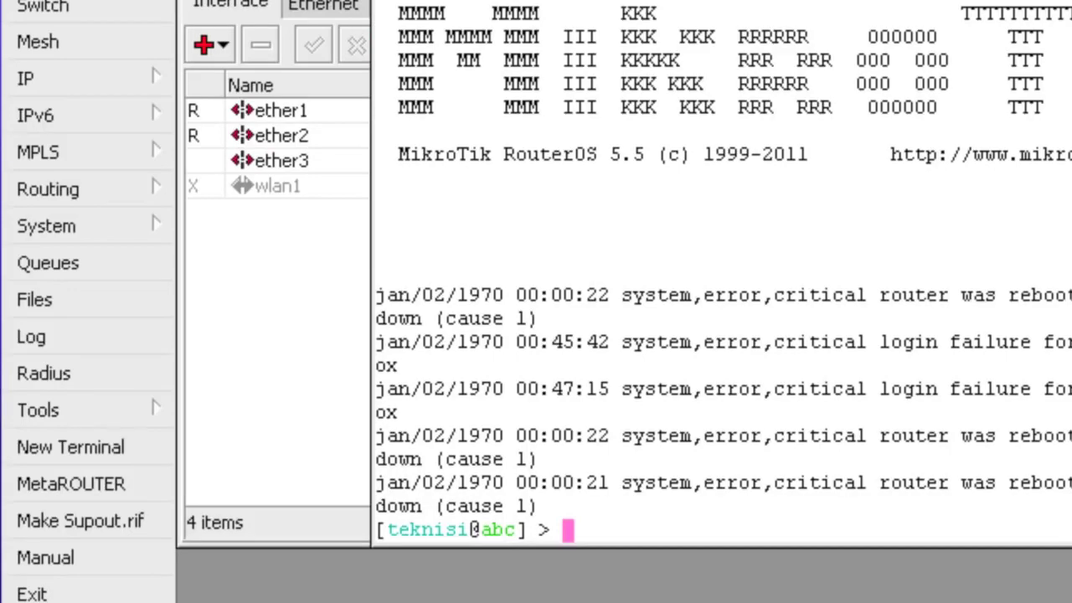
pyautogui.write('pin')
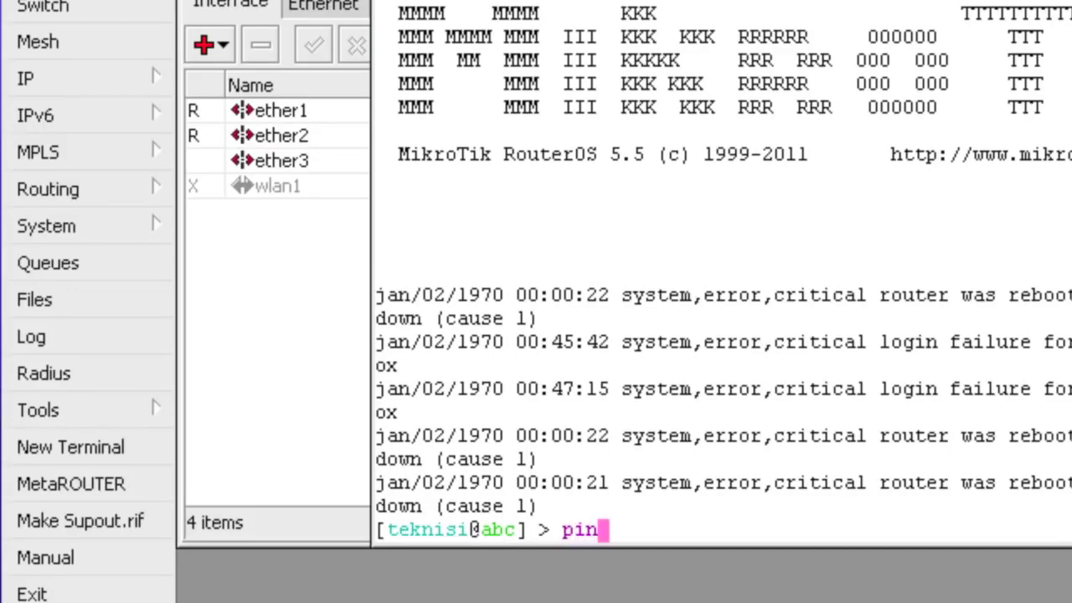
pyautogui.write('g www')
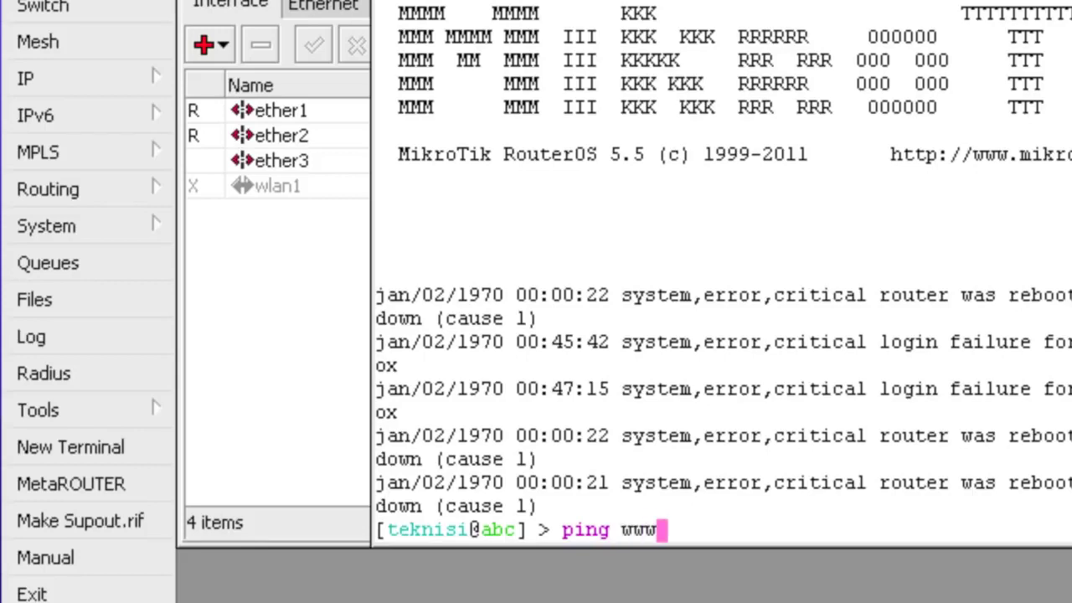
pyautogui.write('.google.com')
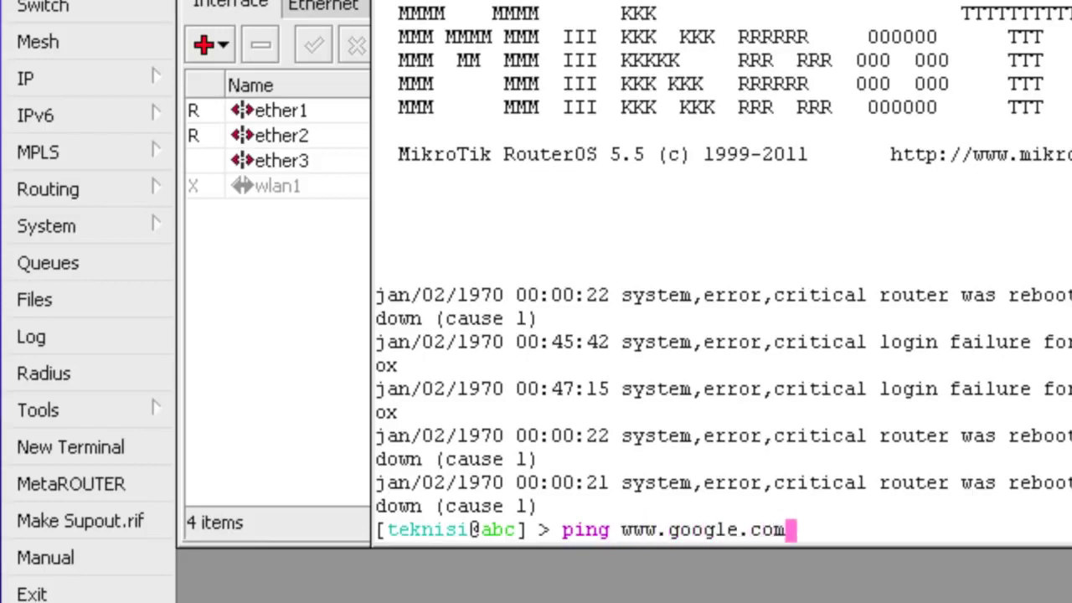
pyautogui.press('Return')
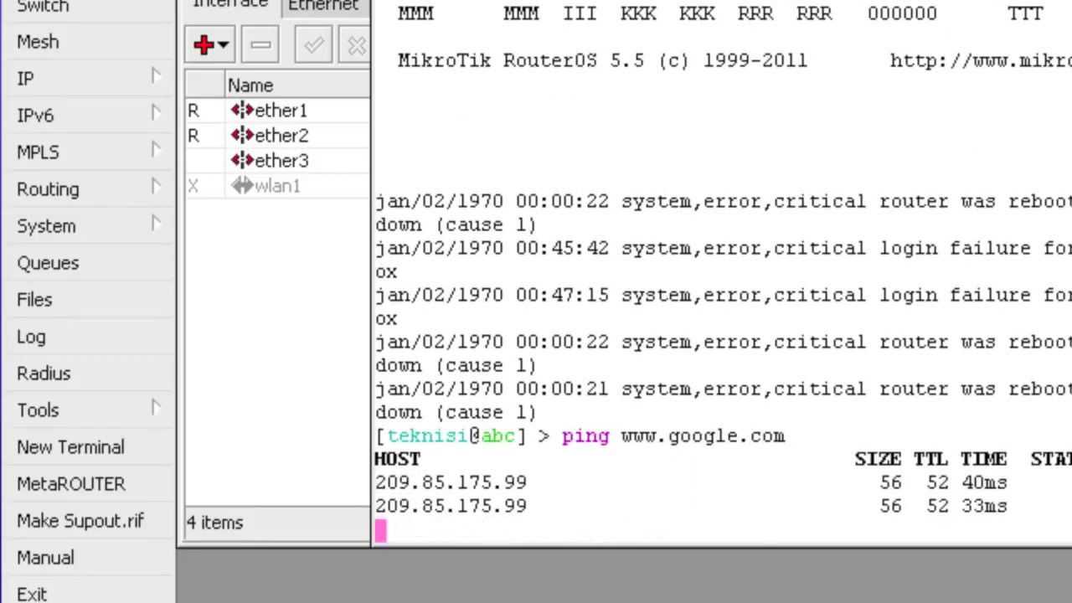
pyautogui.hotkey('ctrl', 'c')
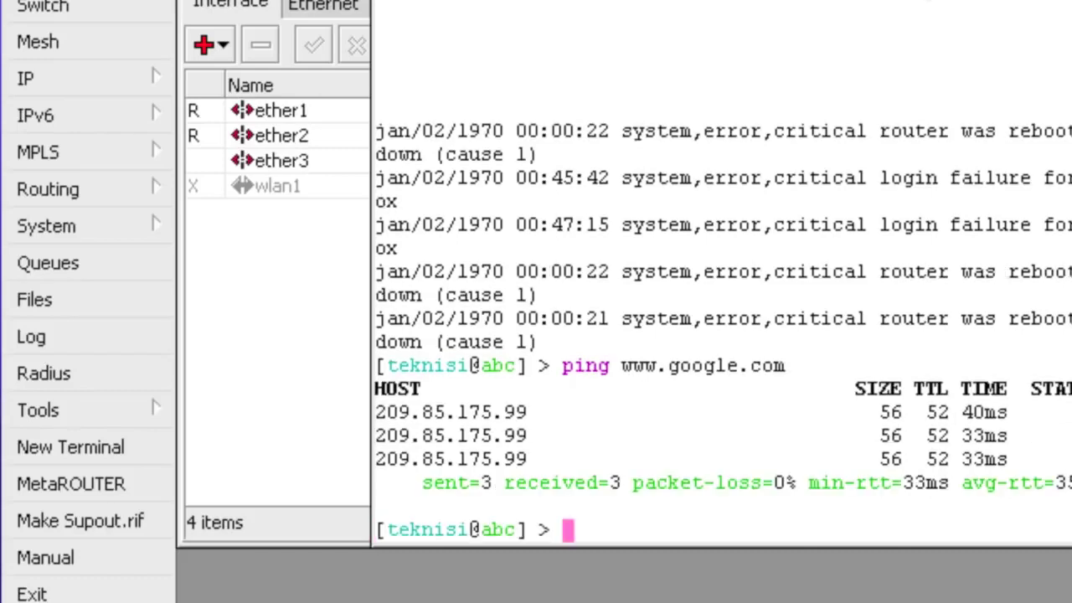
# Start a new firewall NAT rule with chain srcnat and ether1 as the outgoing interface
pyautogui.click(87, 72)
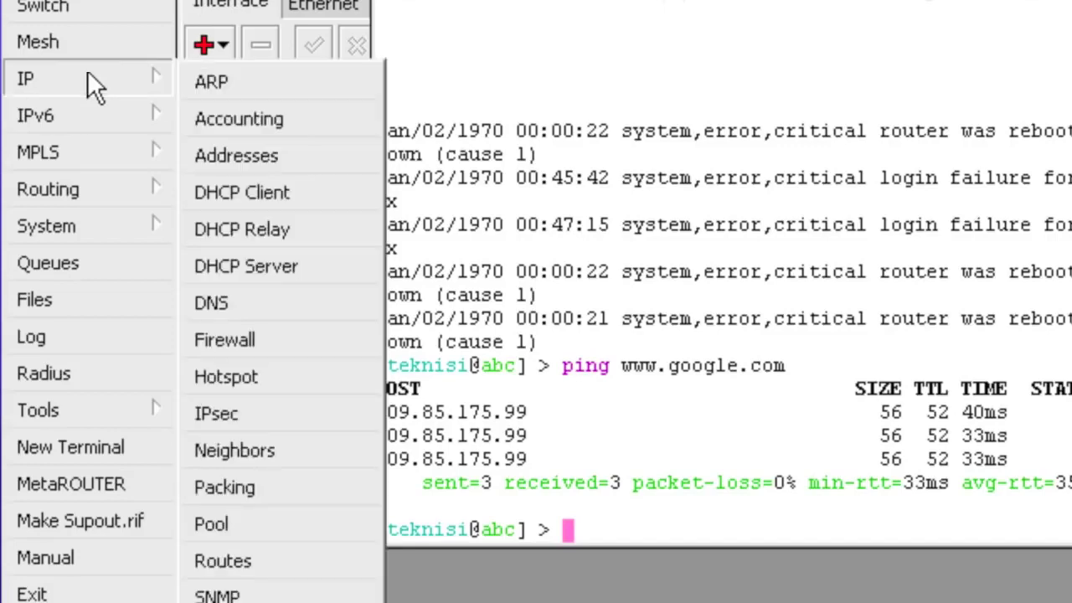
pyautogui.click(245, 339)
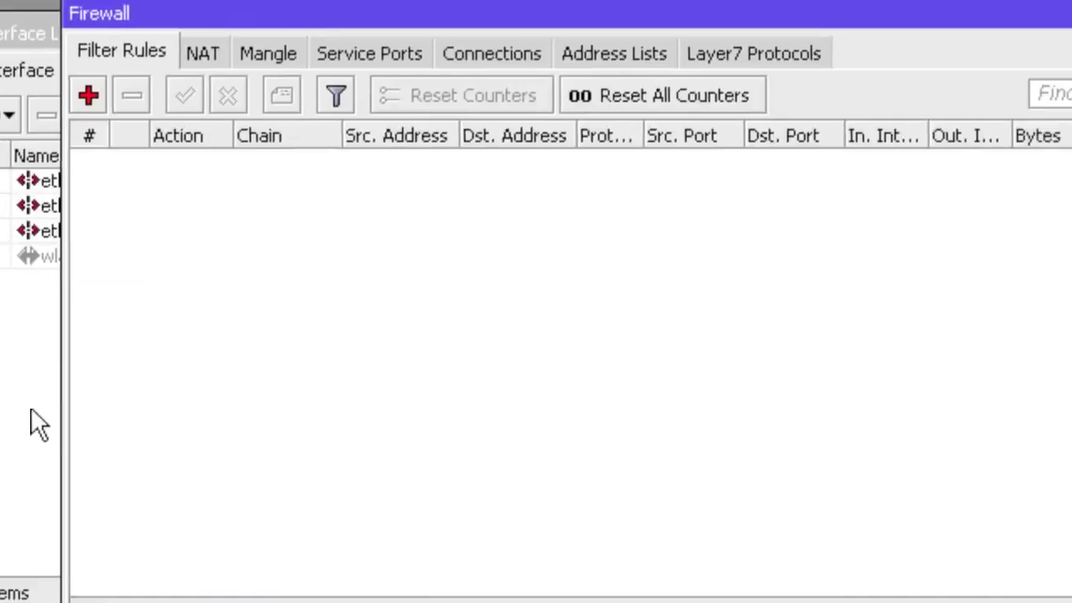
pyautogui.click(169, 61)
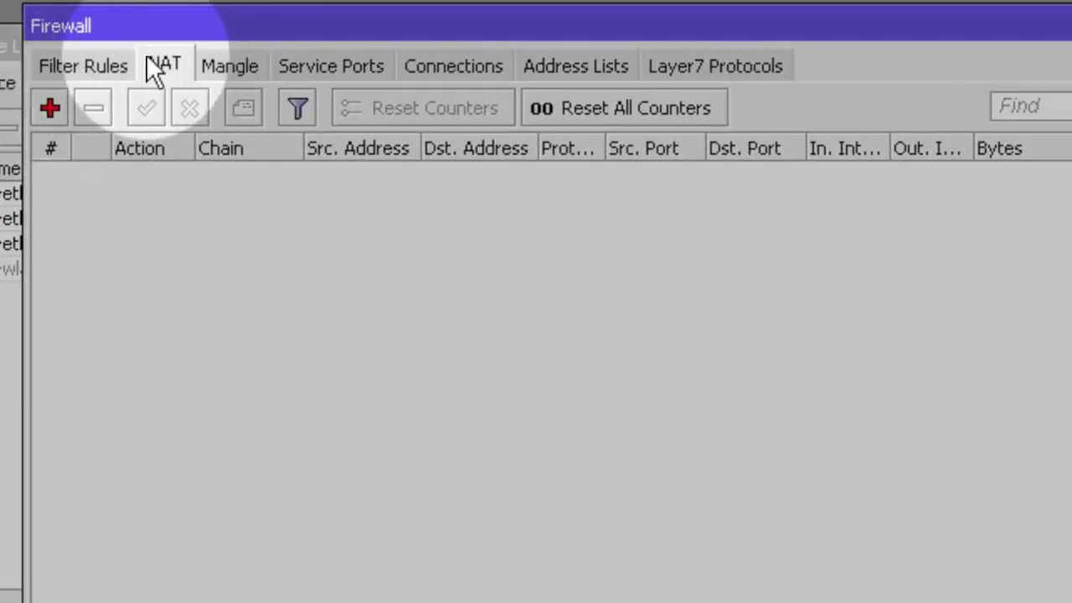
pyautogui.click(50, 109)
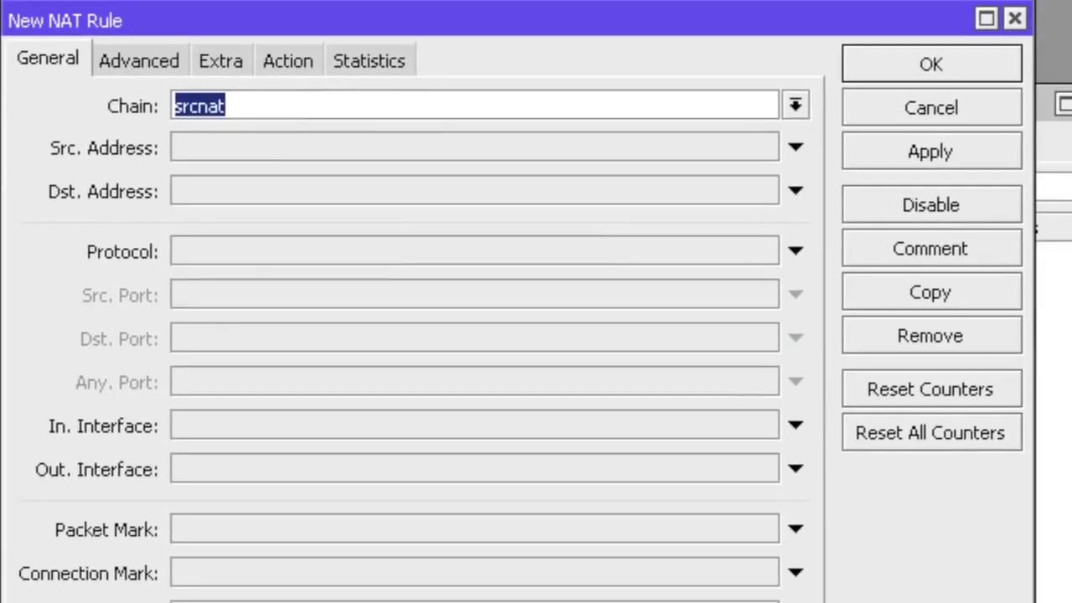
pyautogui.click(453, 113)
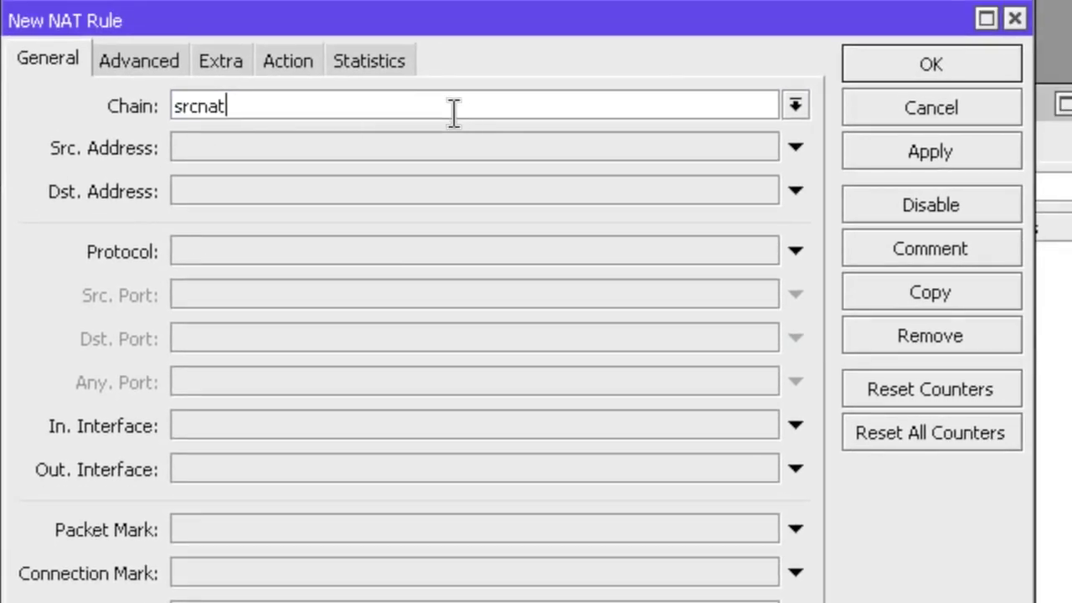
pyautogui.click(802, 470)
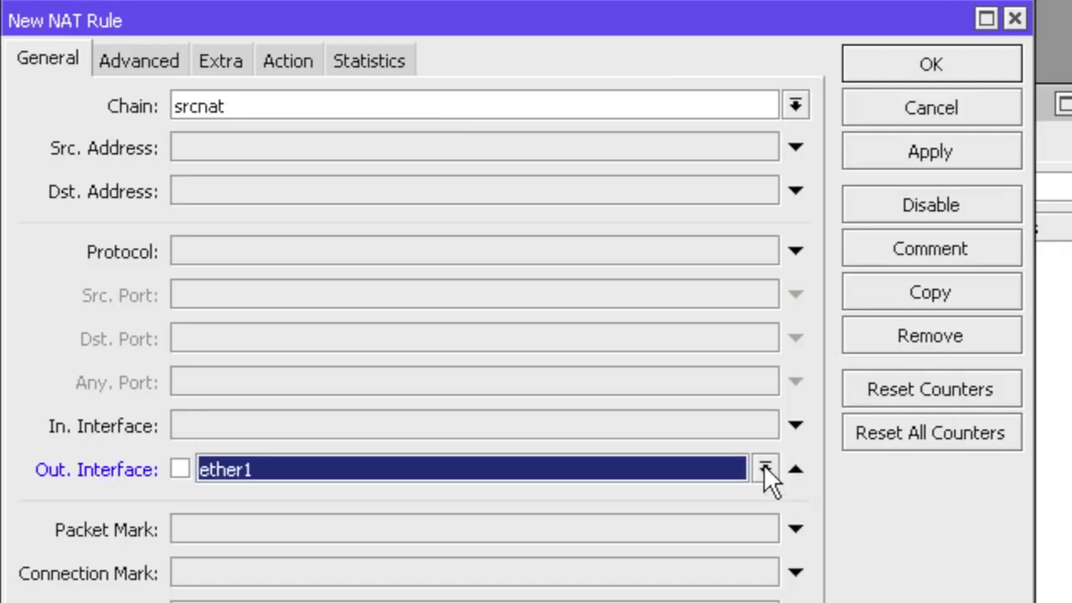
pyautogui.click(765, 467)
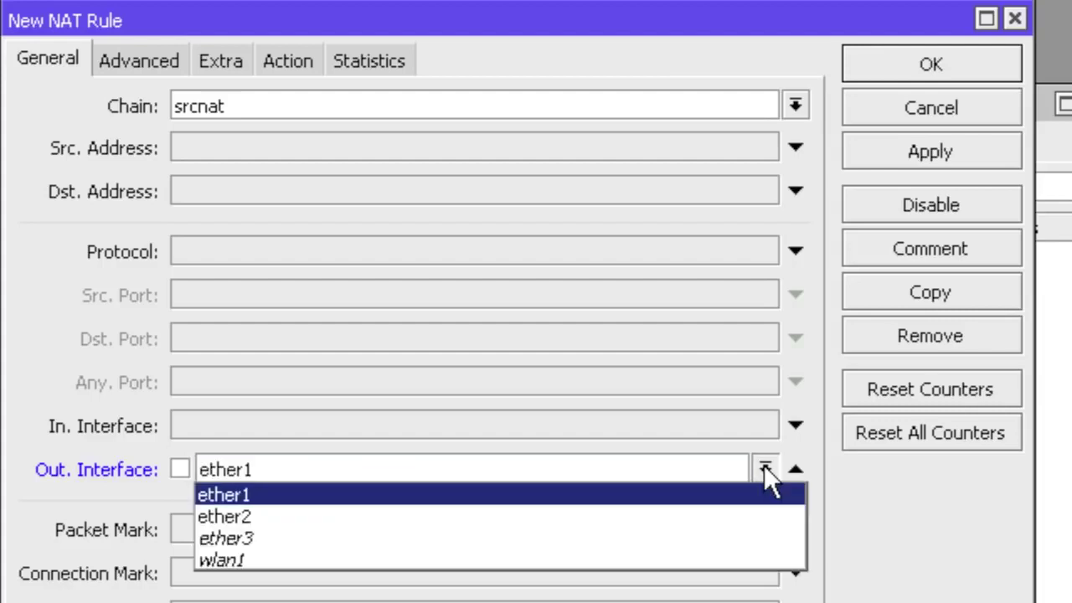
pyautogui.click(764, 467)
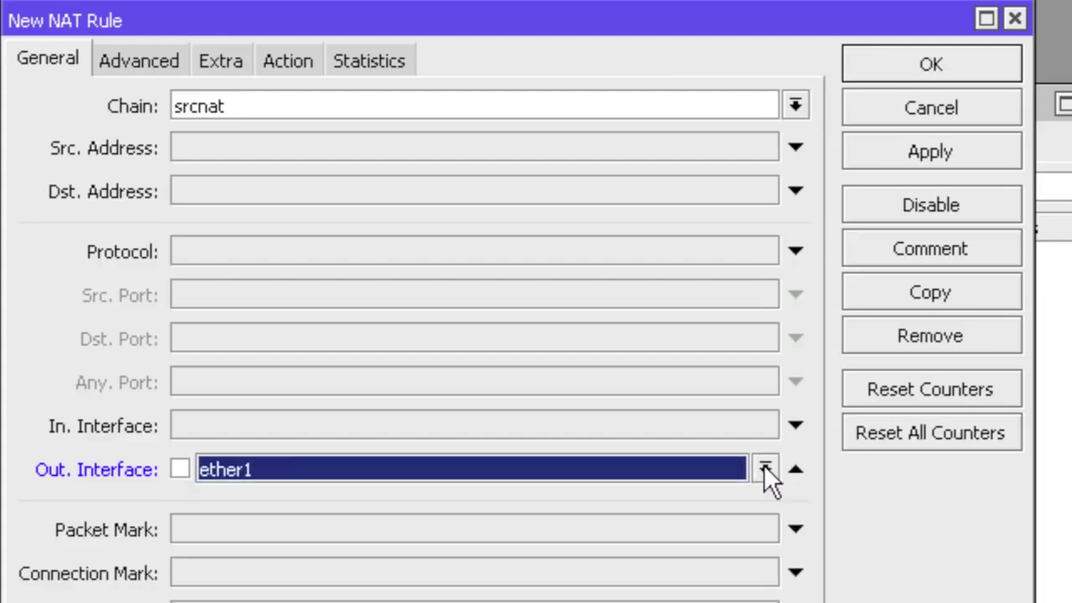
# Set the NAT rule's action to masquerade and save the rule
pyautogui.click(292, 59)
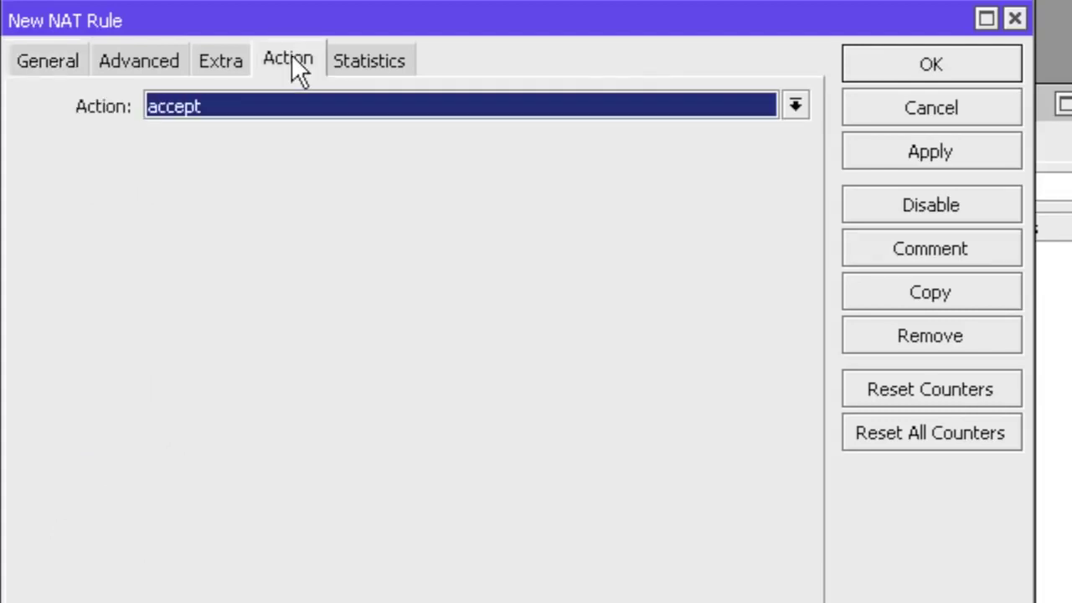
pyautogui.click(276, 106)
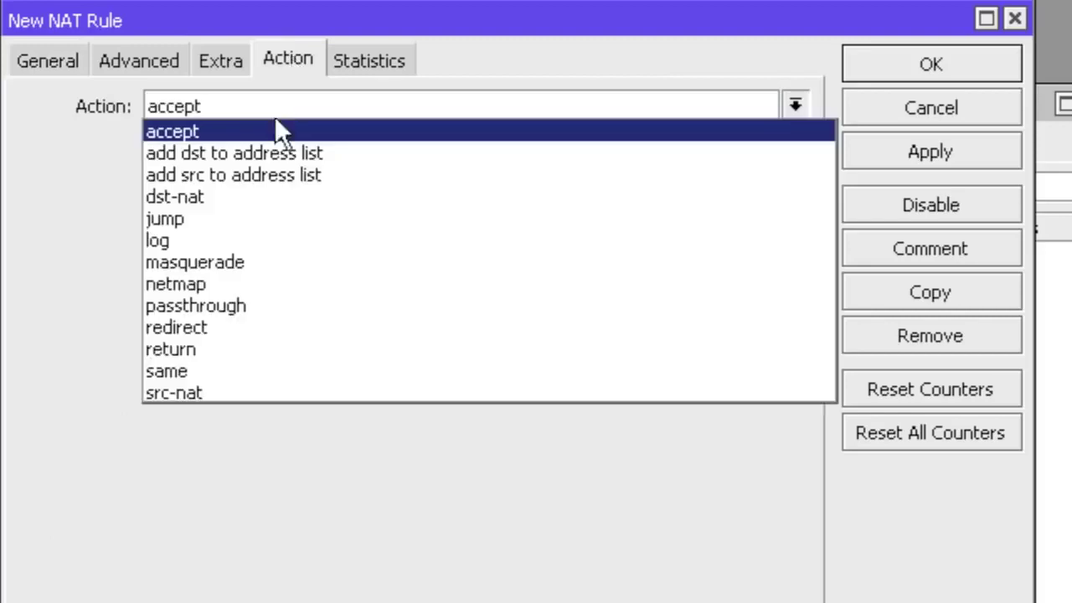
pyautogui.click(255, 259)
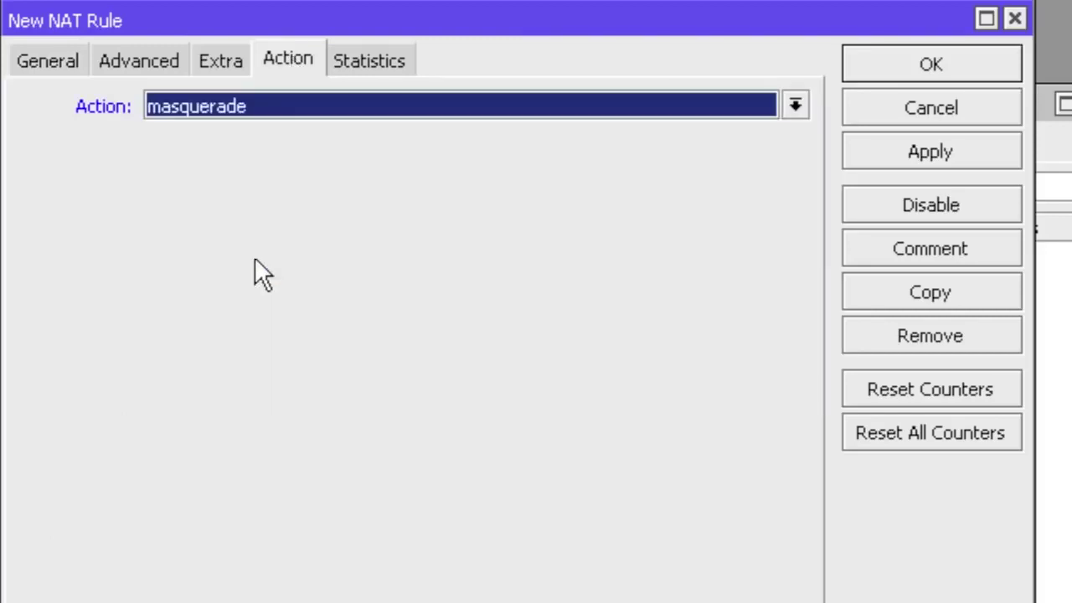
pyautogui.click(937, 64)
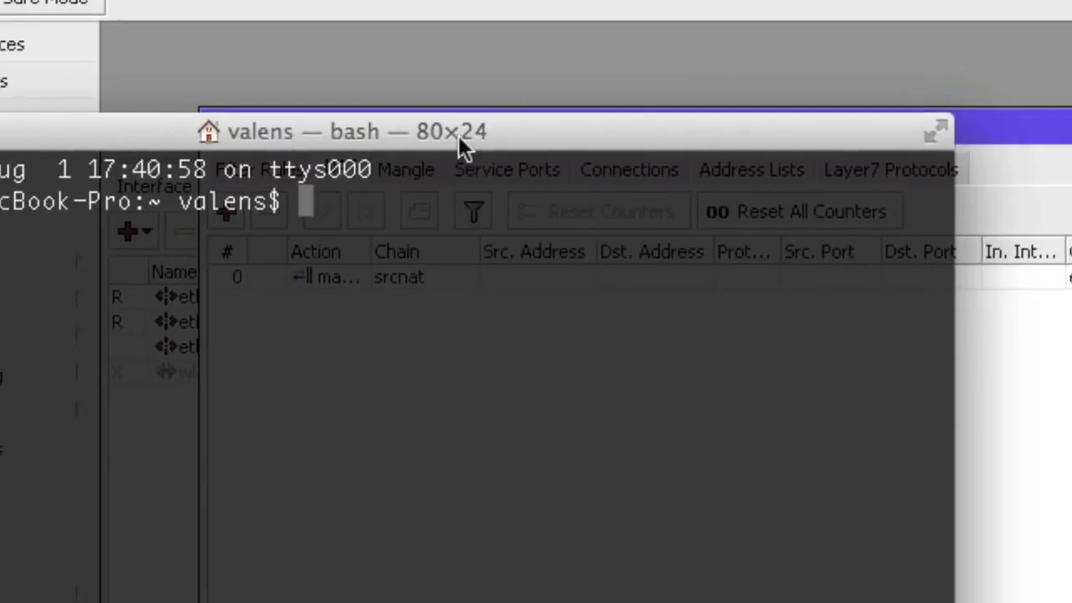
pyautogui.moveTo(458, 136); pyautogui.dragTo(724, 23)
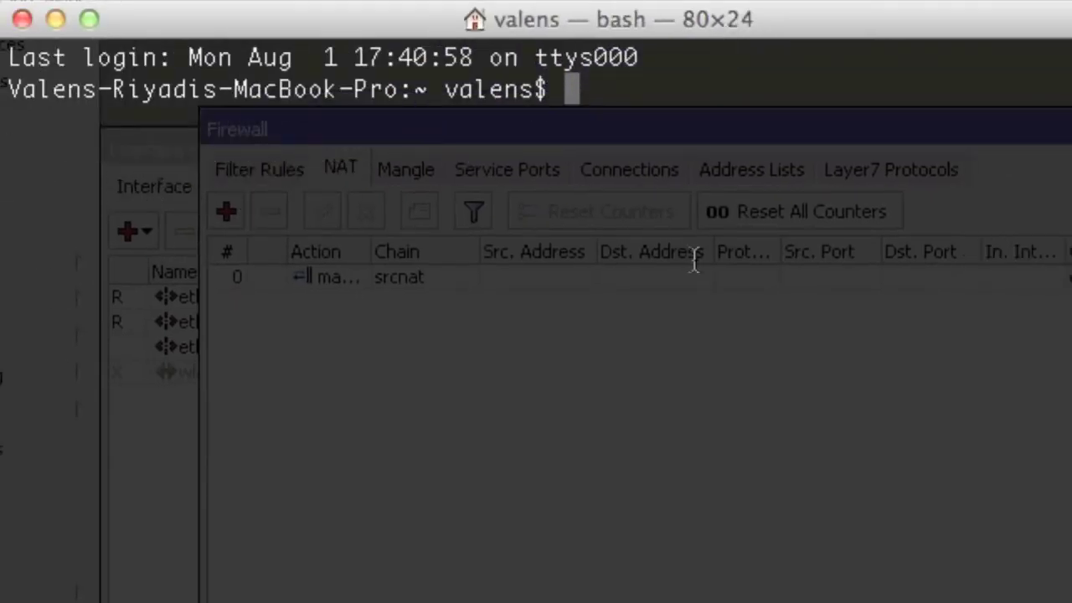
pyautogui.write('ping ww')
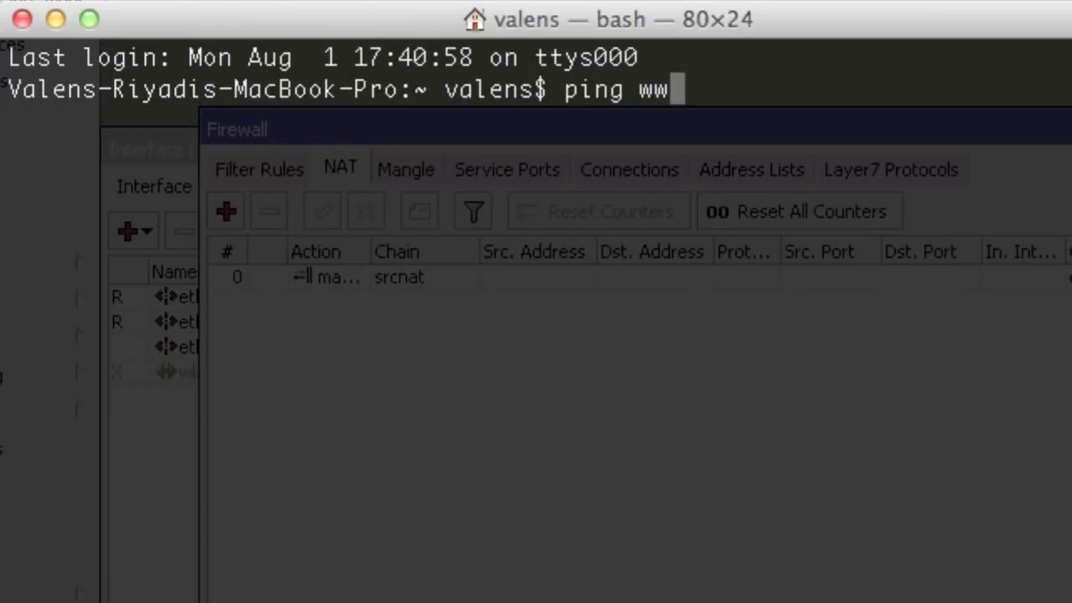
pyautogui.write('w.yahoo')
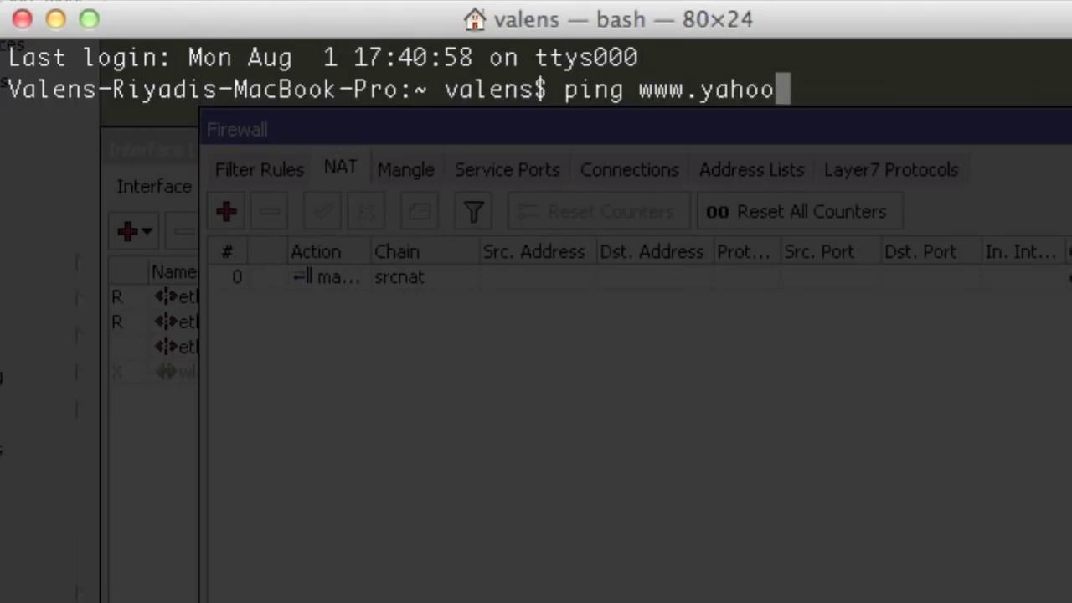
pyautogui.write('.com')
pyautogui.press('Return')
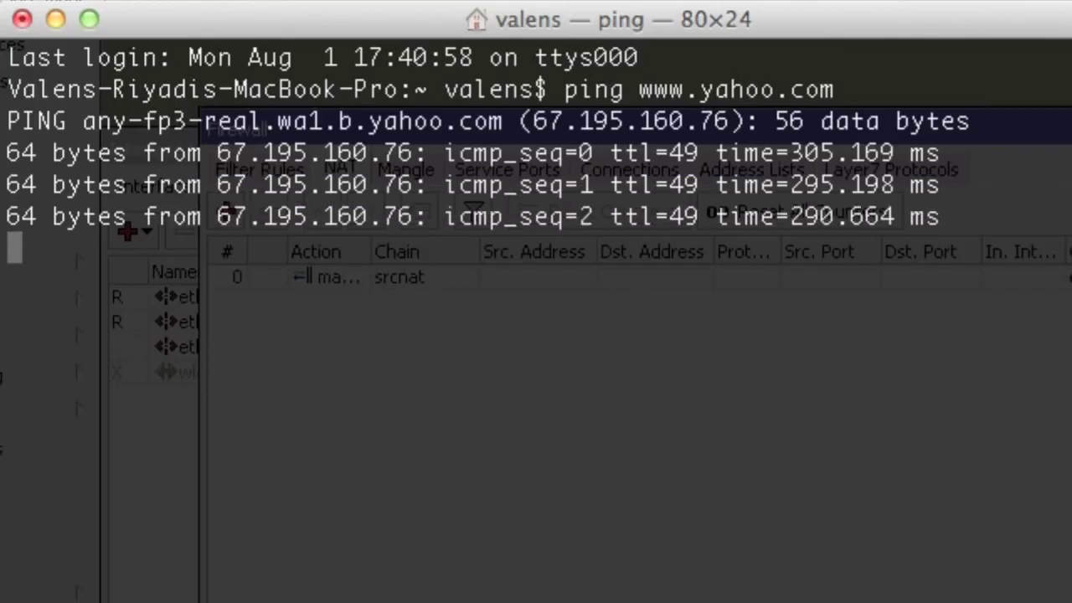
pyautogui.click(21, 18)
pyautogui.click(844, 214)
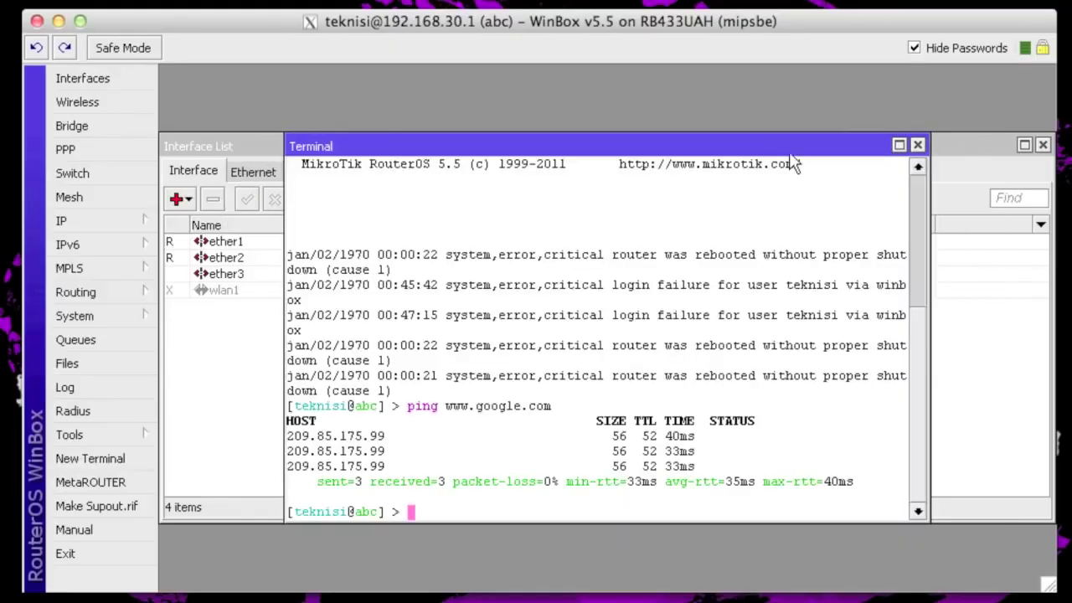
# Back in WinBox, close the router terminal and address list, and remove the DHCP client on ether1
pyautogui.click(918, 144)
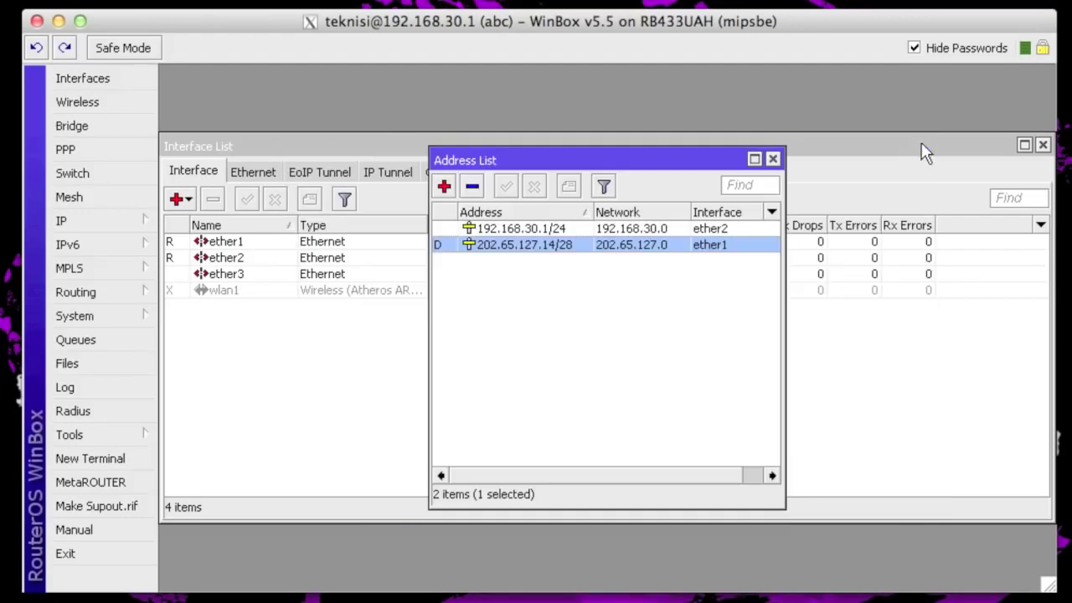
pyautogui.click(773, 159)
pyautogui.click(95, 225)
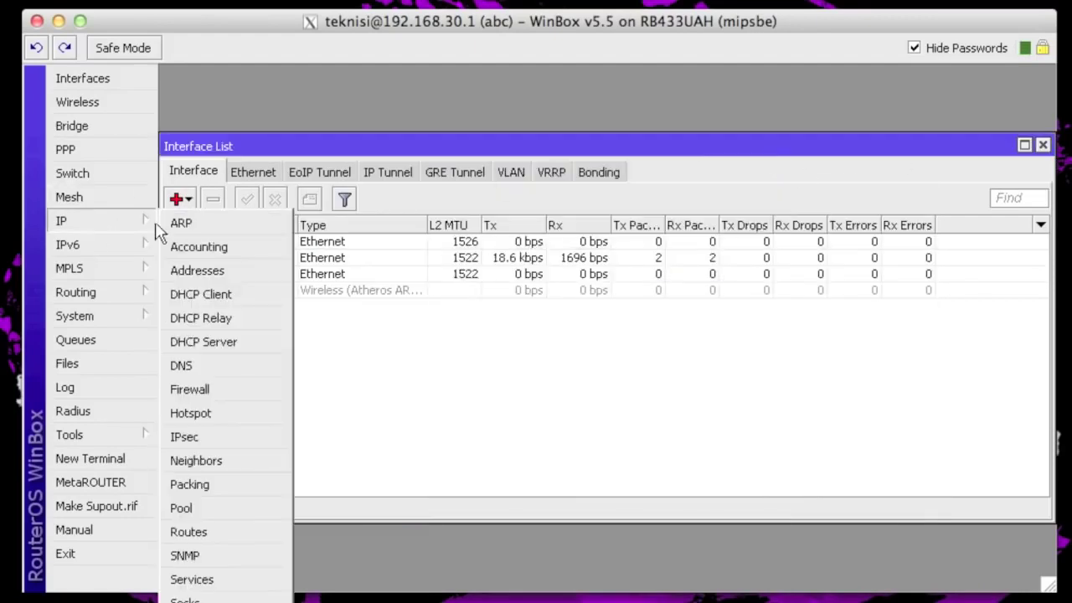
pyautogui.click(233, 295)
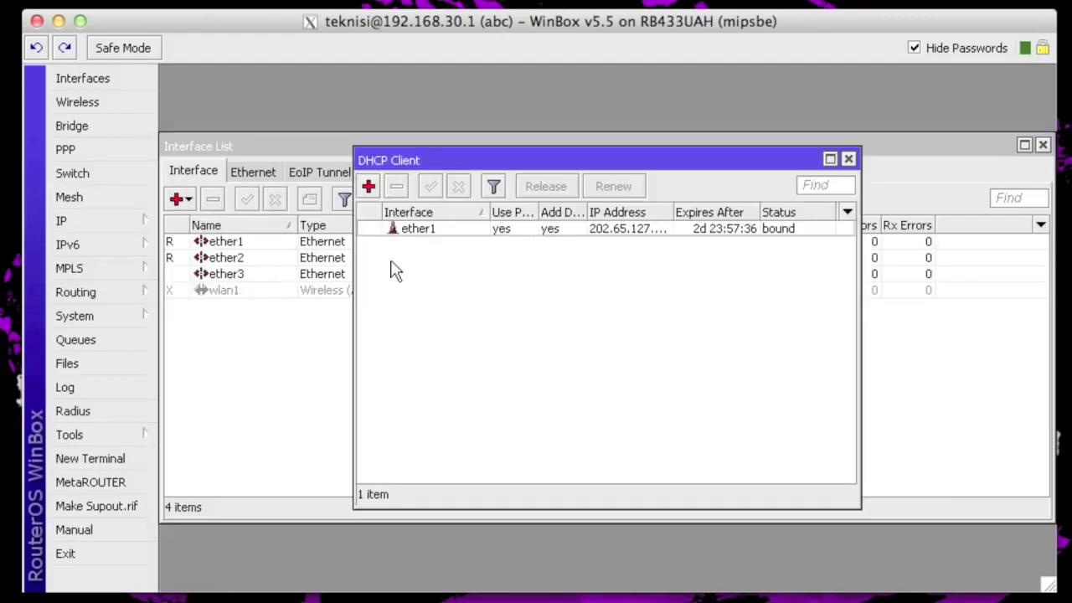
pyautogui.click(429, 230)
pyautogui.click(399, 188)
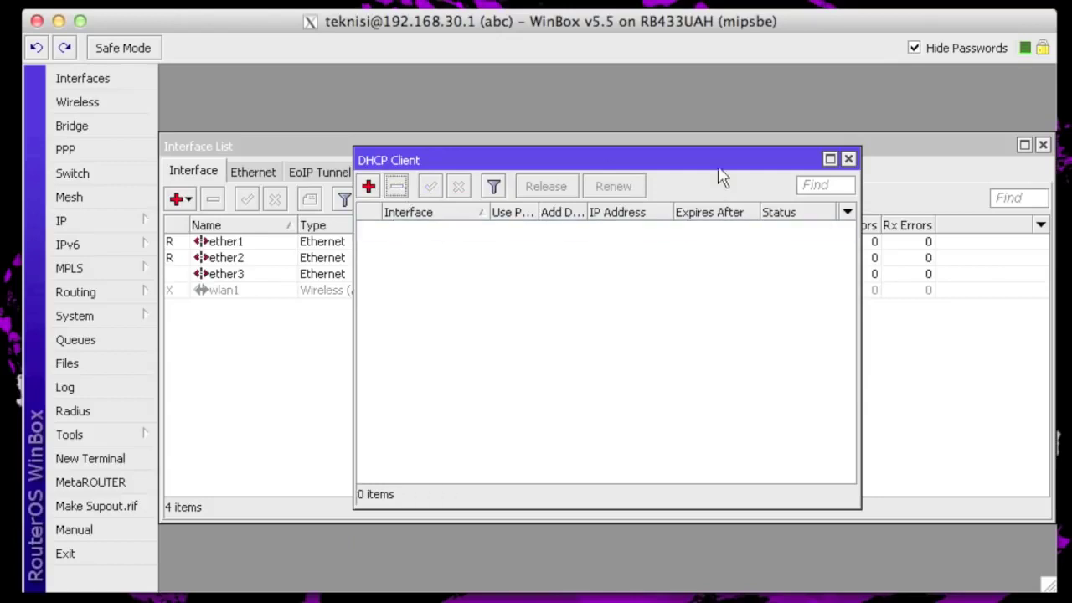
pyautogui.click(848, 159)
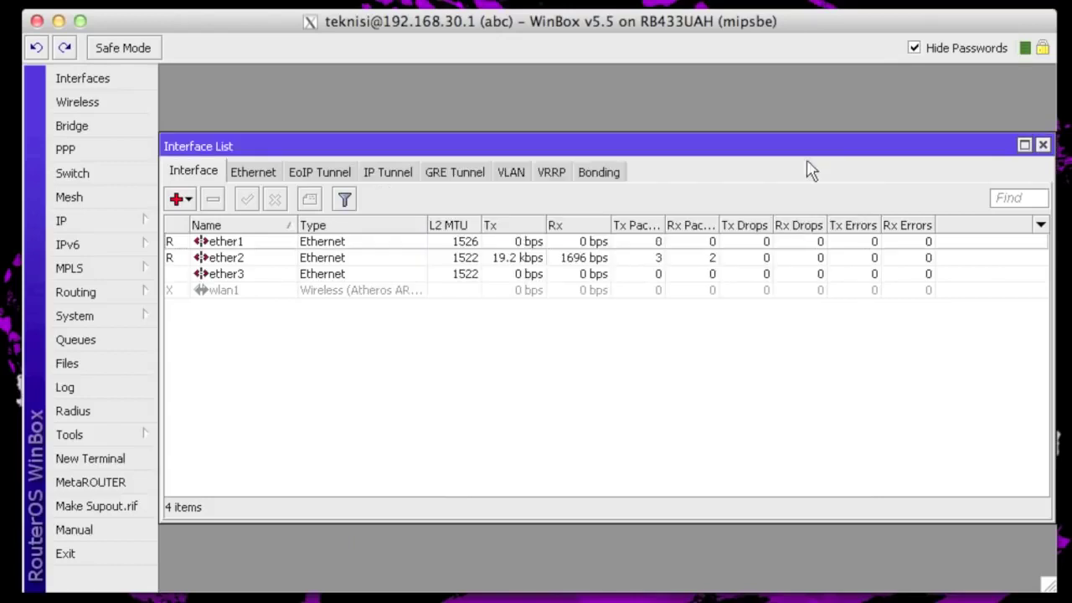
# Add the IP address 202.65.127.2/28 to interface ether1 and close the address list
pyautogui.click(70, 224)
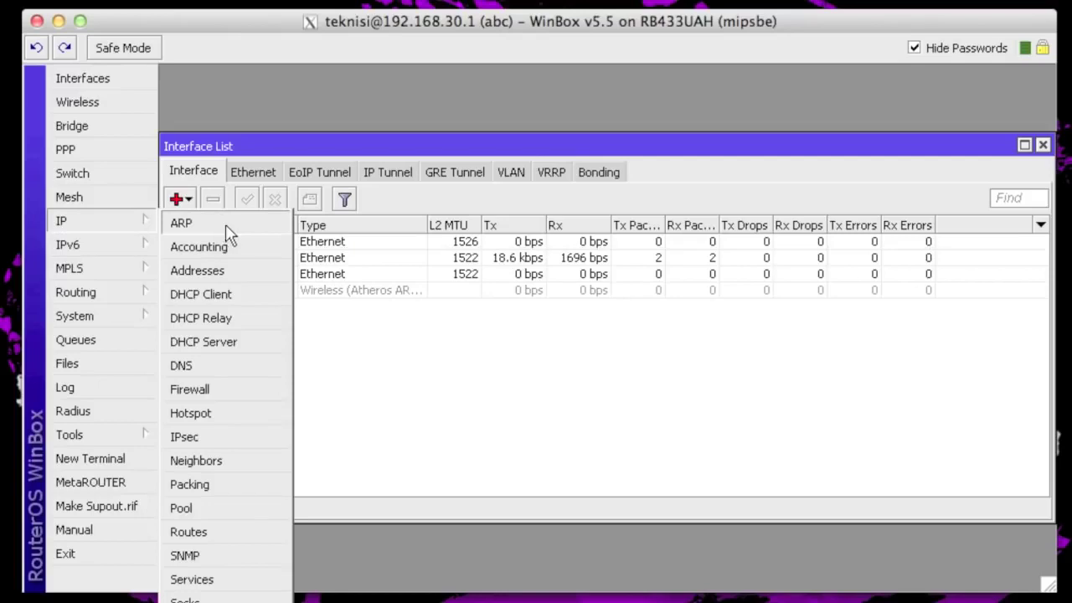
pyautogui.click(205, 270)
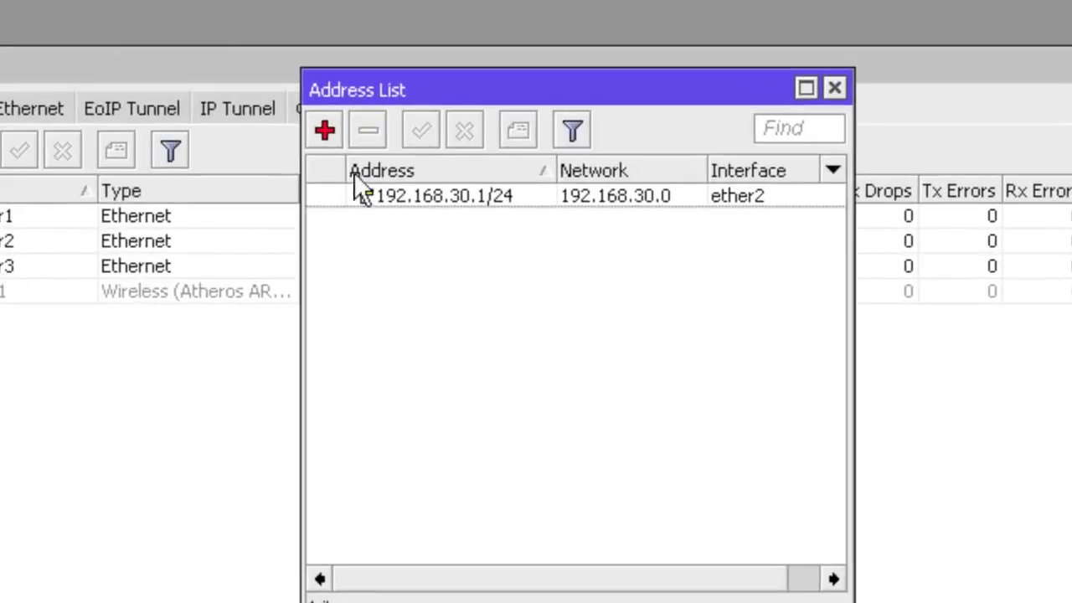
pyautogui.click(323, 128)
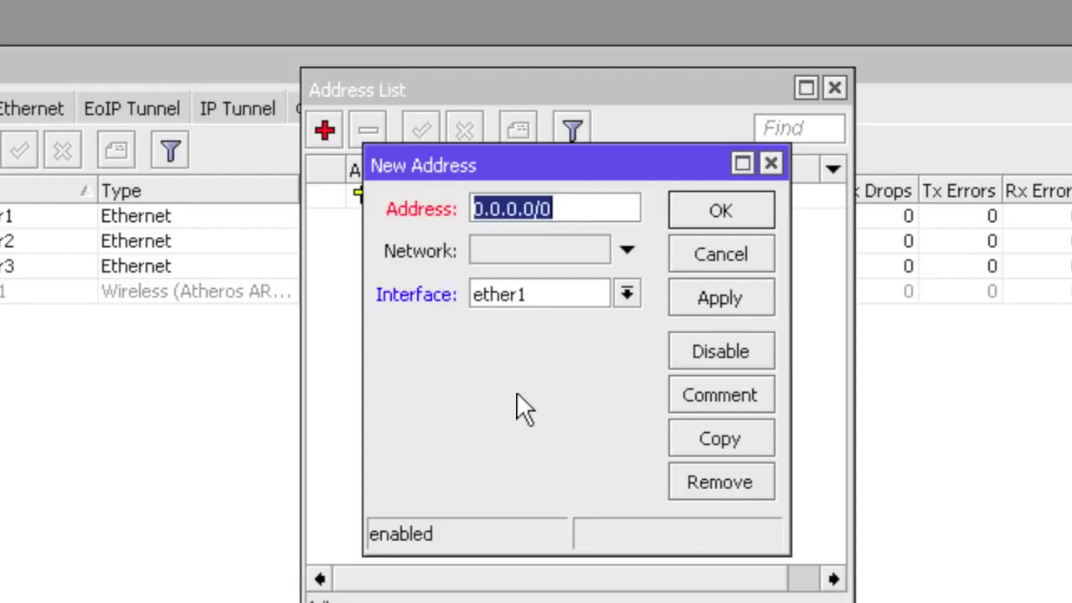
pyautogui.write('202')
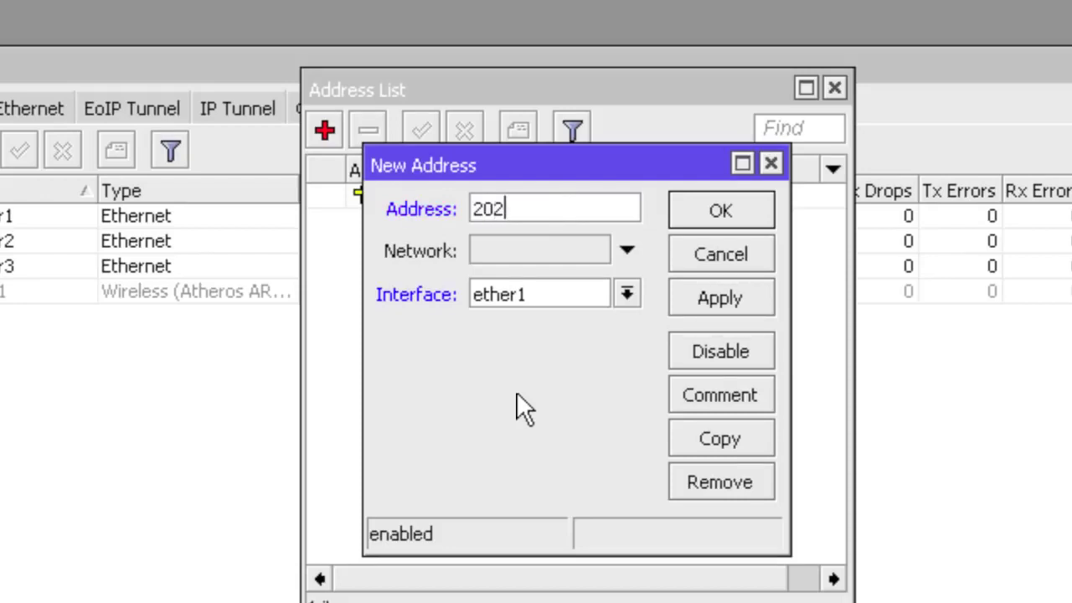
pyautogui.write('.65.12')
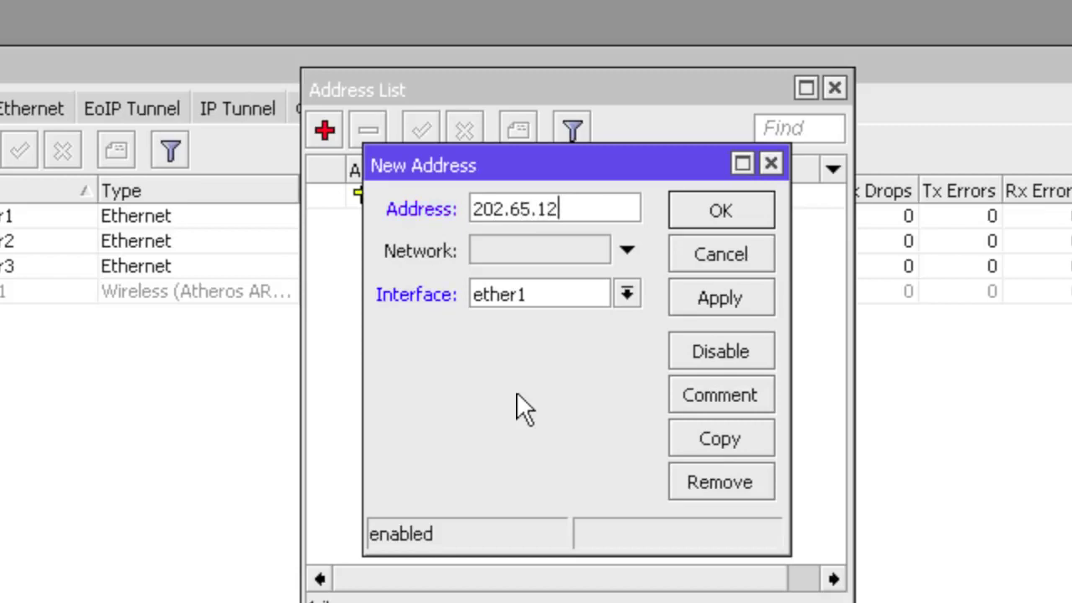
pyautogui.write('7.2/28')
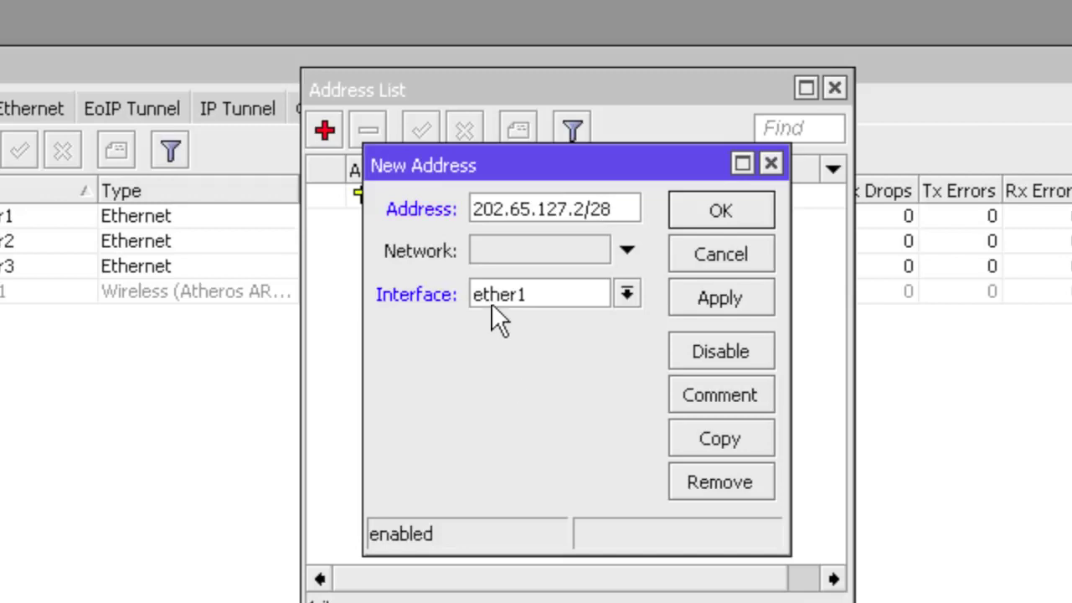
pyautogui.click(716, 206)
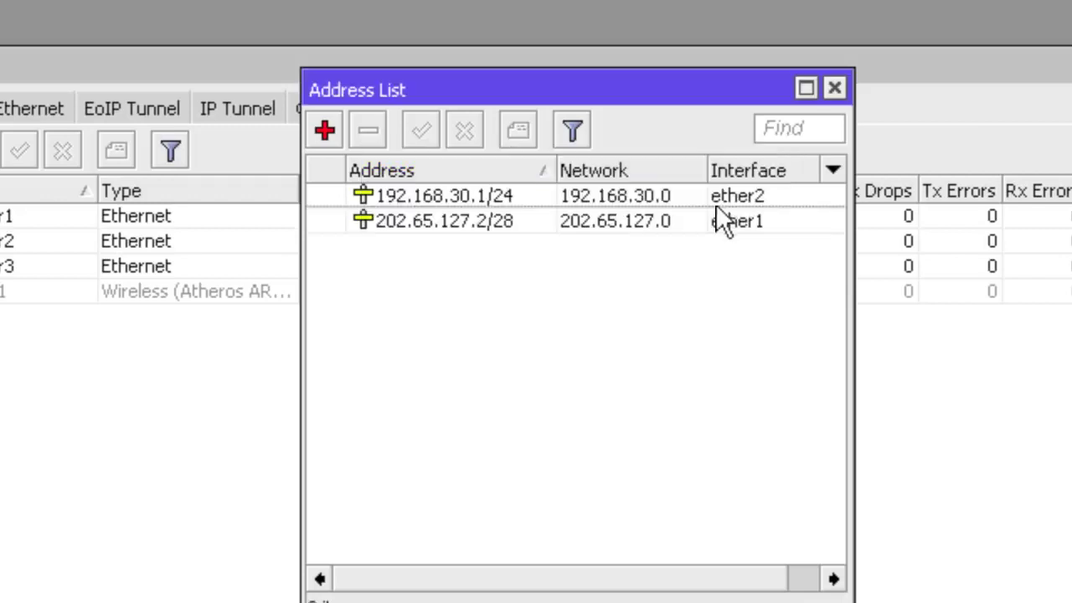
pyautogui.click(835, 88)
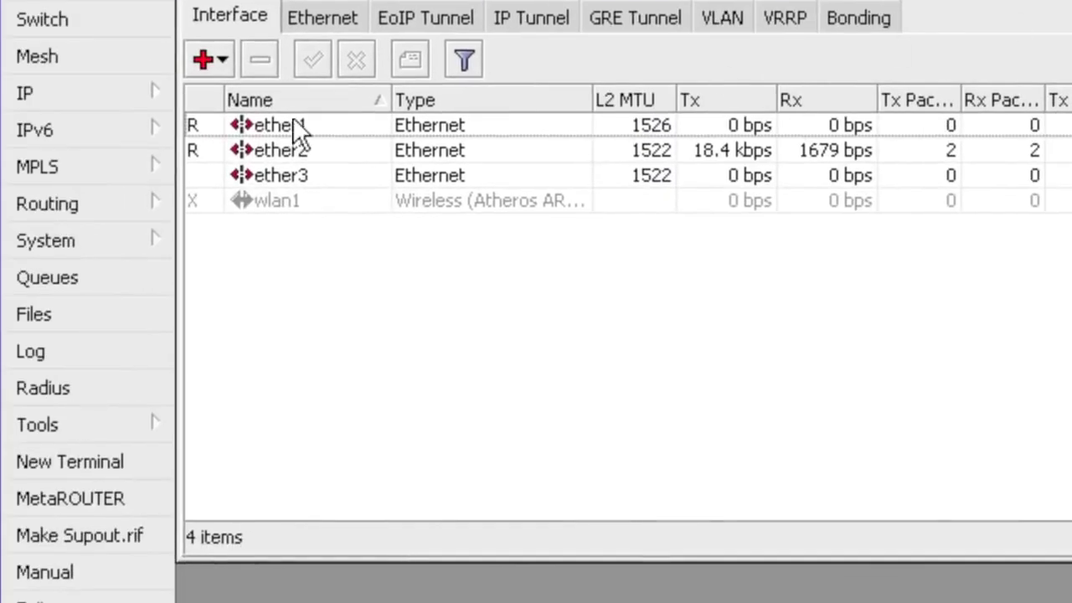
# Start a new route with destination 0.0.0.0/0 and gateway 202.65.127.1
pyautogui.click(95, 90)
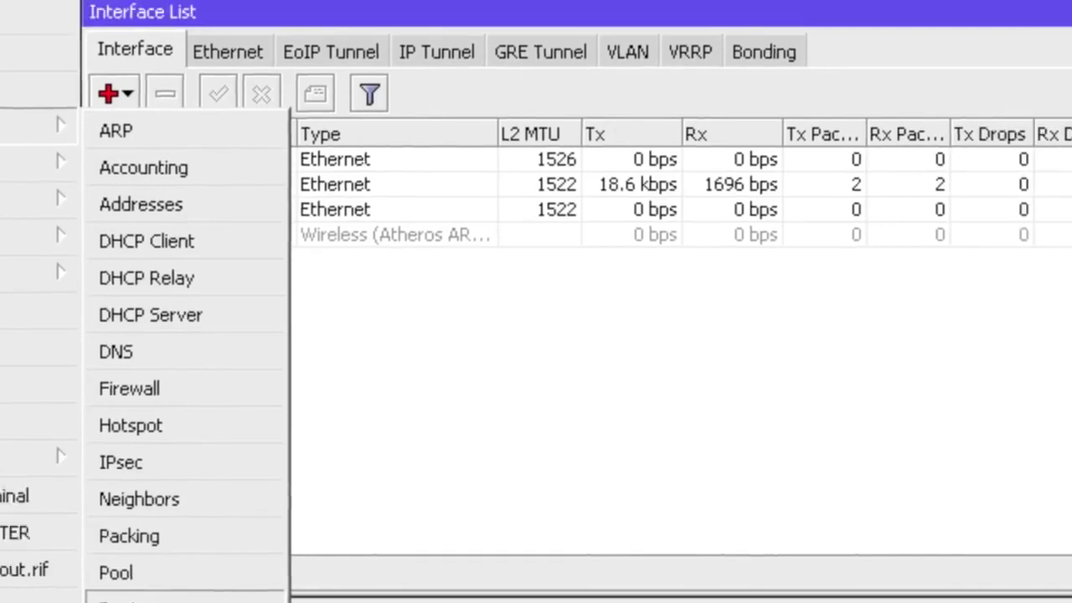
pyautogui.click(270, 582)
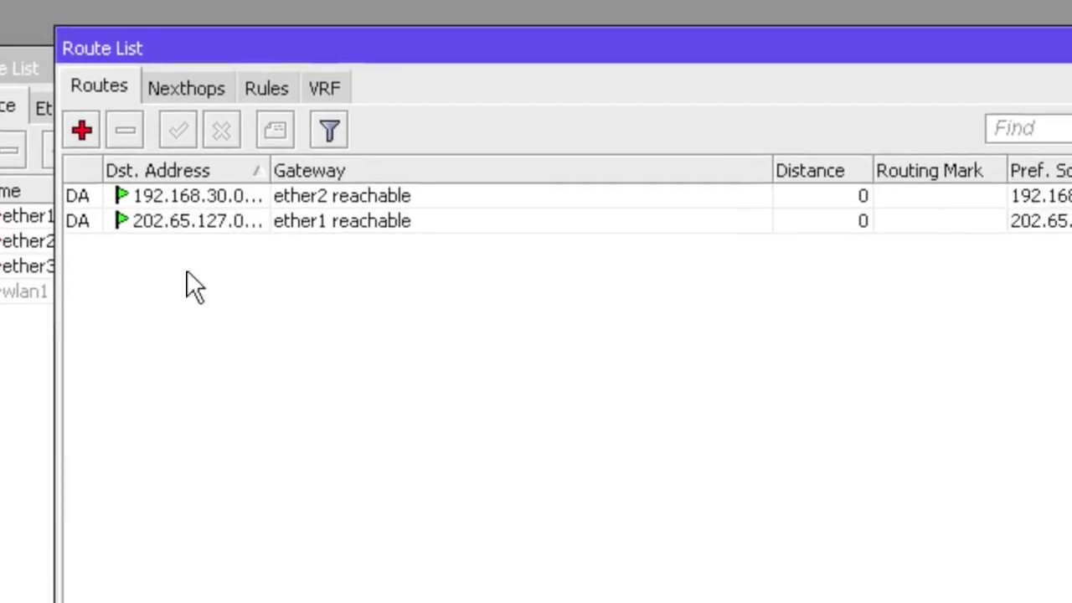
pyautogui.click(81, 126)
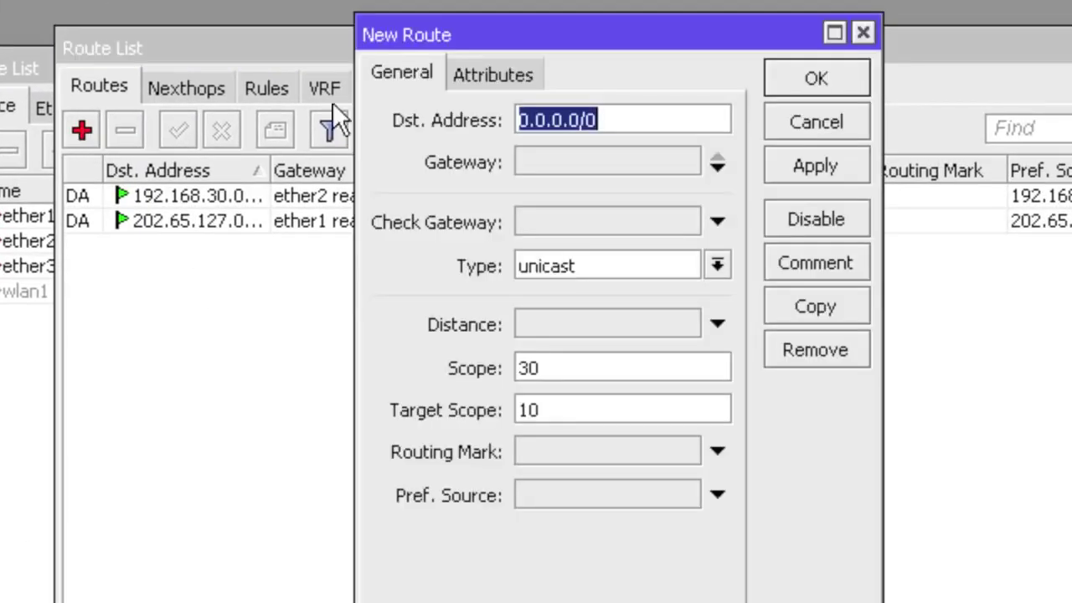
pyautogui.click(624, 121)
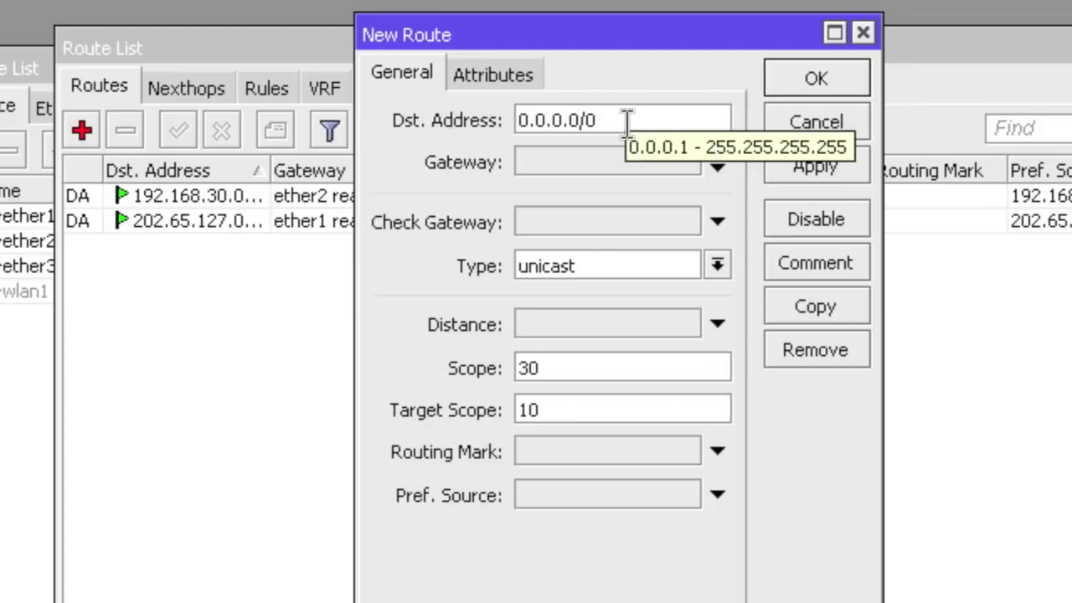
pyautogui.click(559, 163)
pyautogui.moveTo(611, 162); pyautogui.dragTo(481, 163)
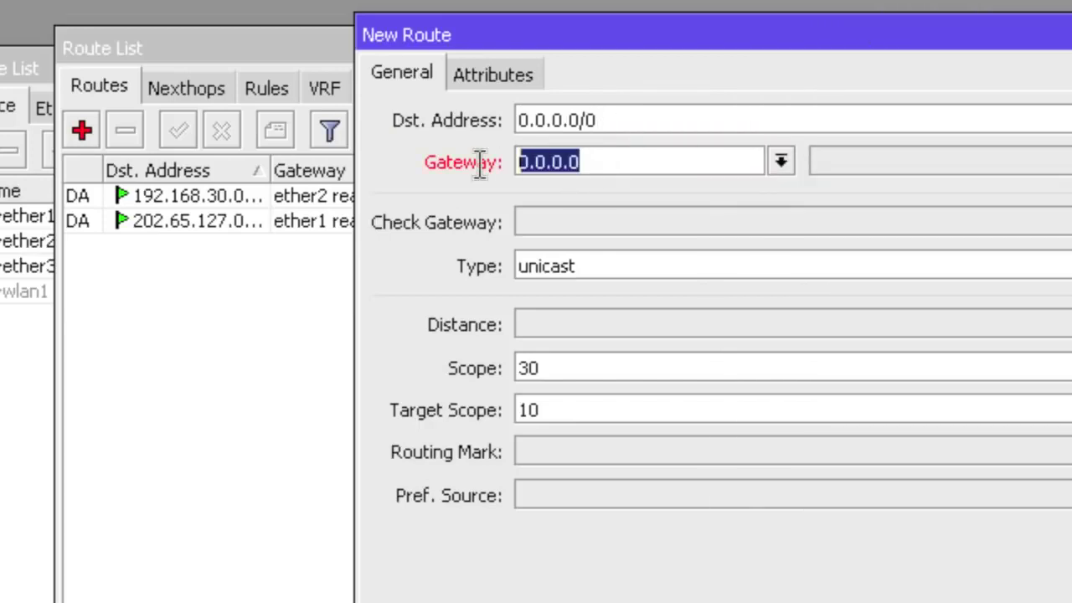
pyautogui.write('202')
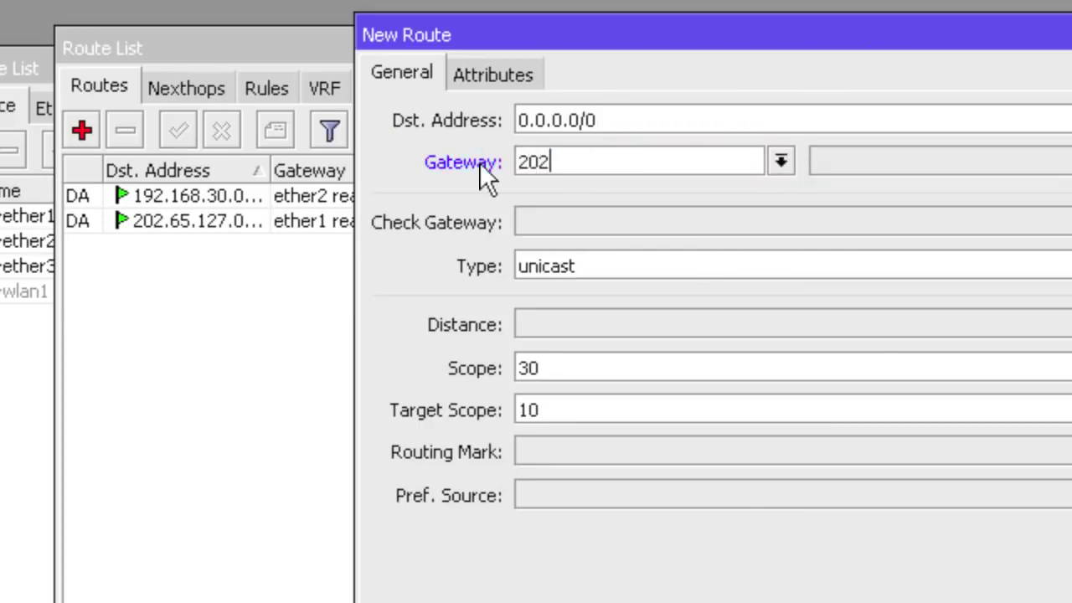
pyautogui.write('.65.127.1')
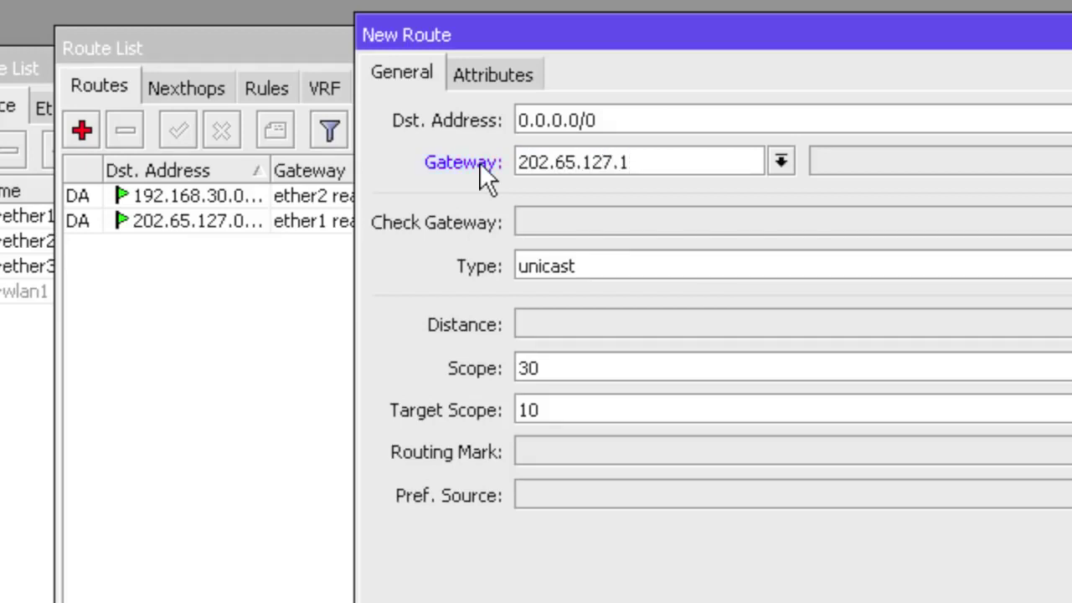
# Save the new default route and close the route list and interface list
pyautogui.click(836, 35)
pyautogui.moveTo(836, 35); pyautogui.dragTo(692, 32)
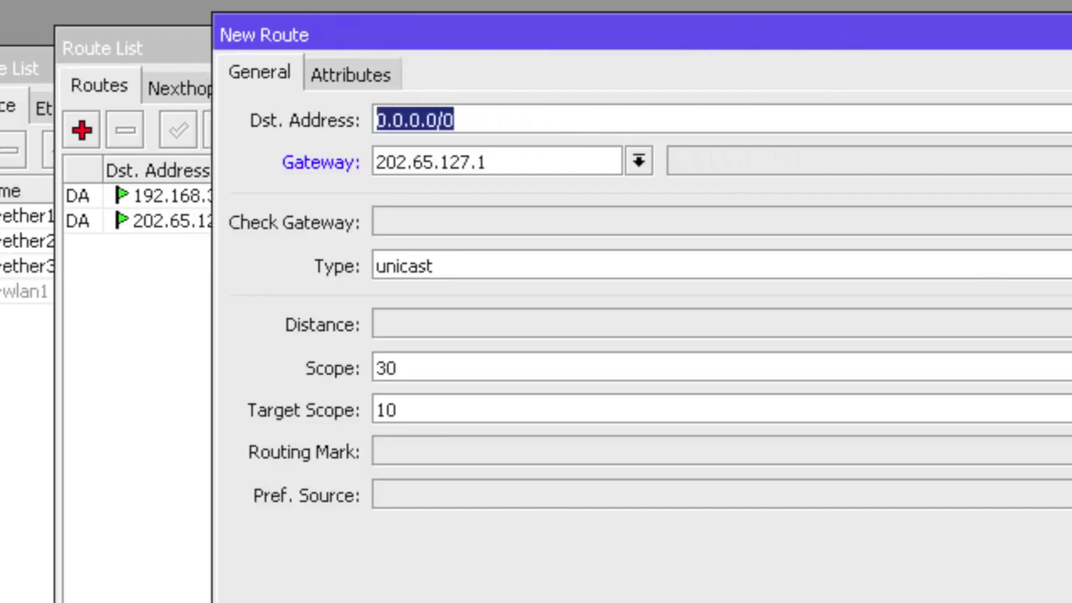
pyautogui.press('Return')
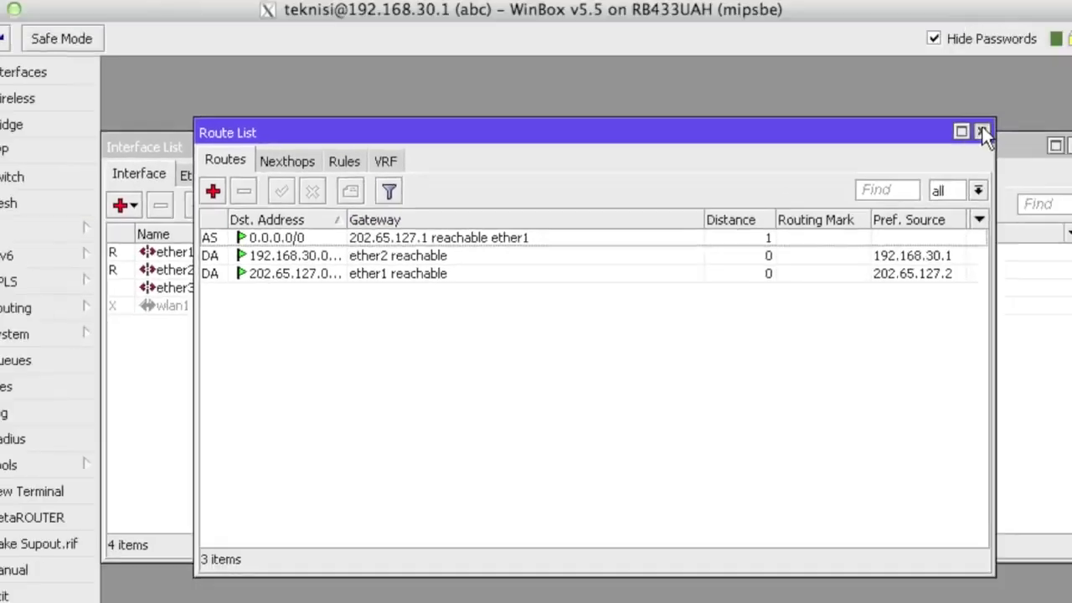
pyautogui.click(981, 131)
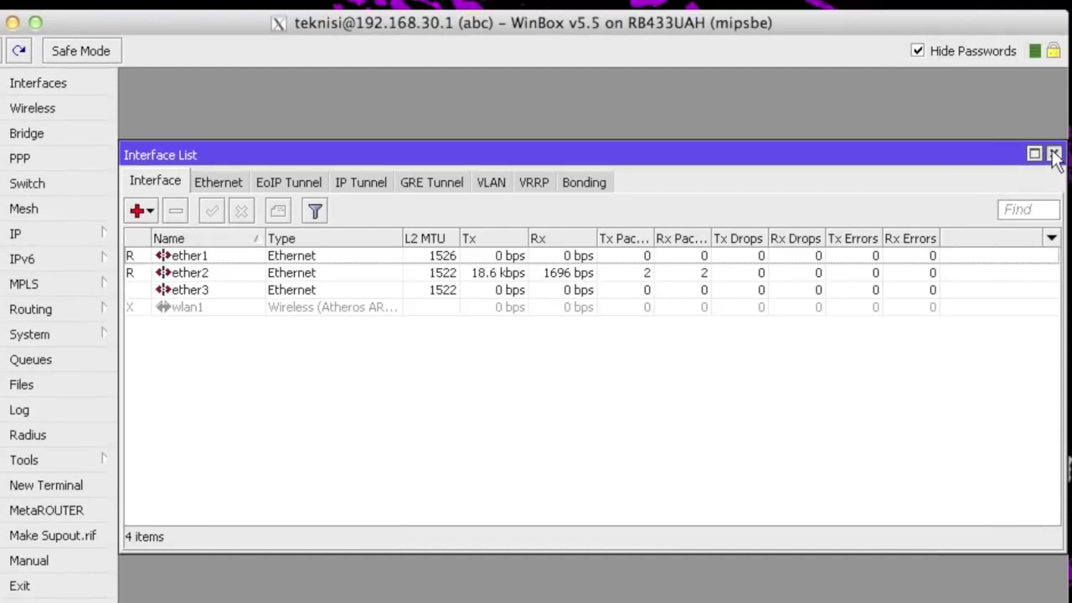
pyautogui.click(1053, 151)
# Check the server address and remote requests option in the router's DNS settings, and confirm the dialog
pyautogui.click(52, 234)
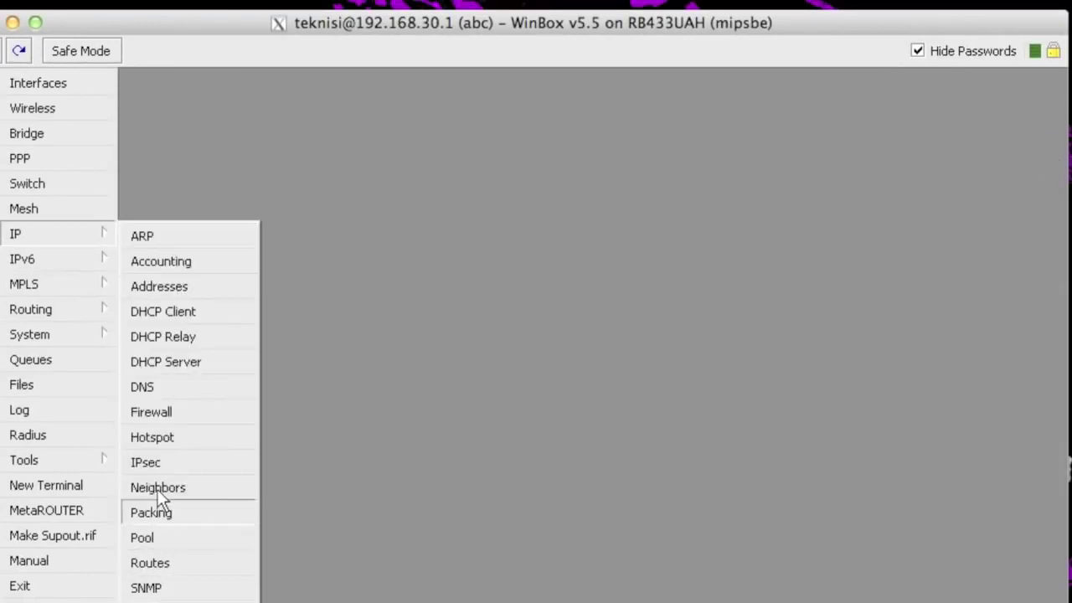
pyautogui.click(165, 388)
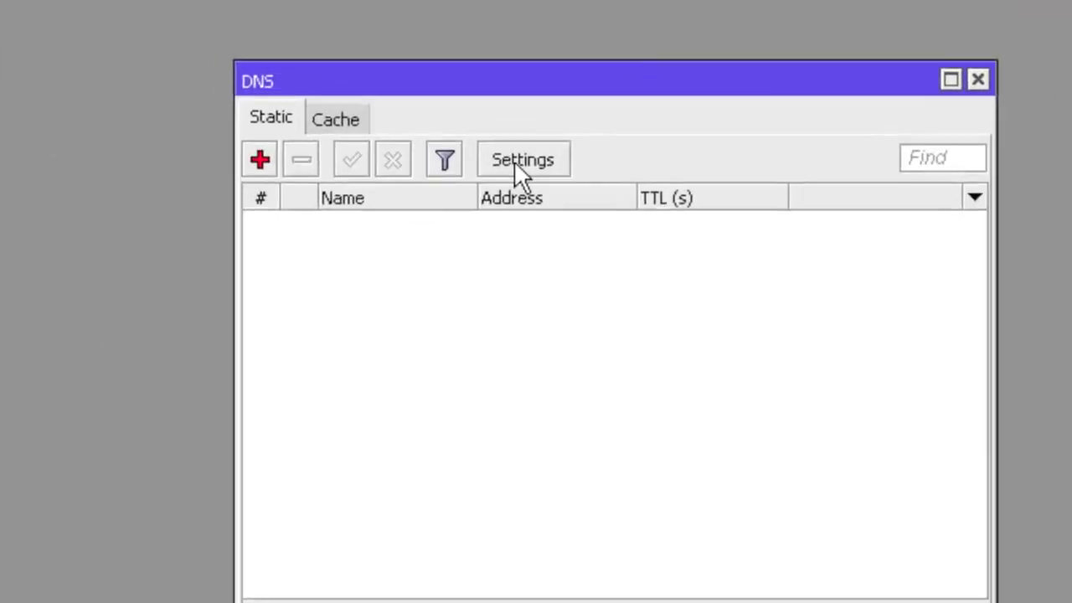
pyautogui.click(517, 161)
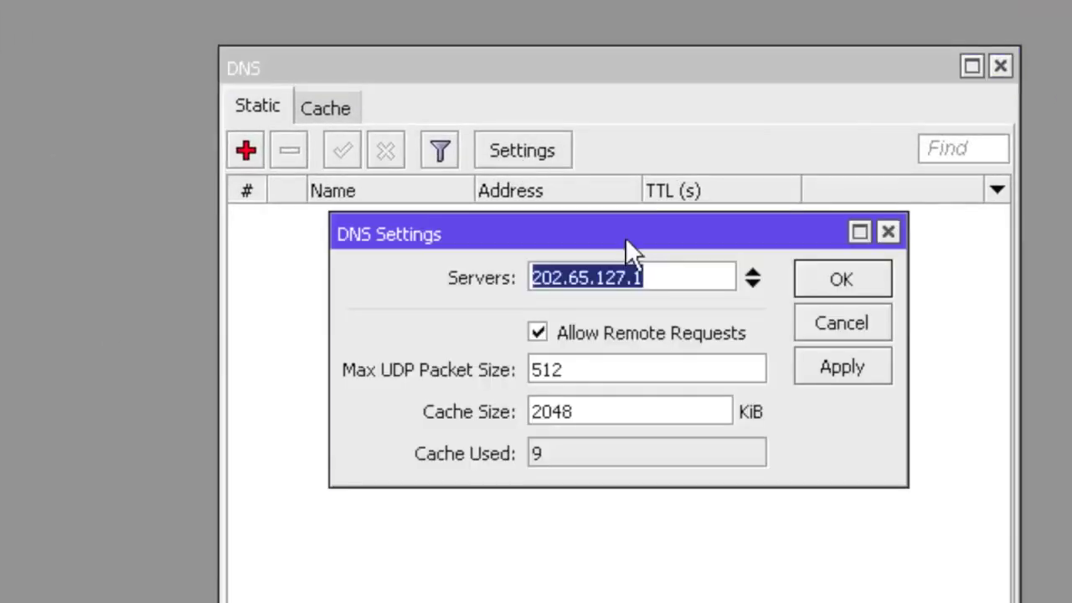
pyautogui.click(677, 277)
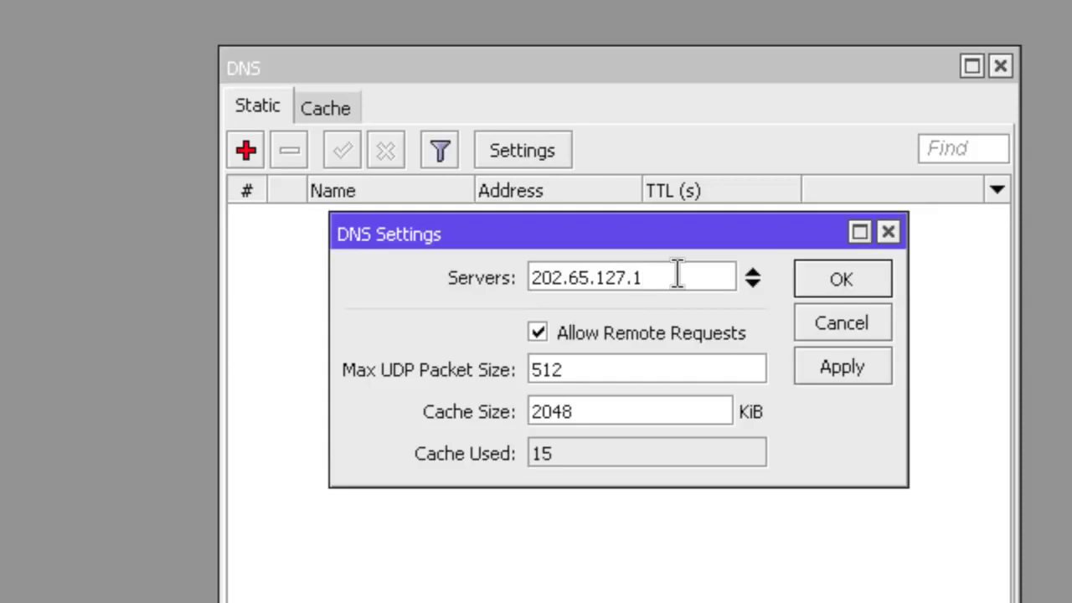
pyautogui.click(857, 274)
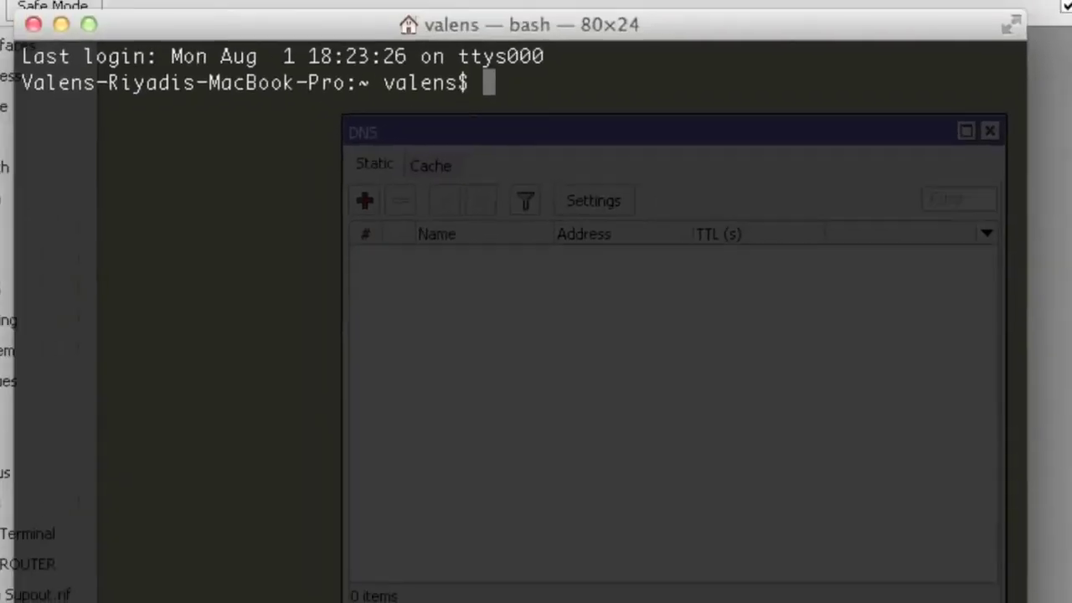
pyautogui.write('ping w')
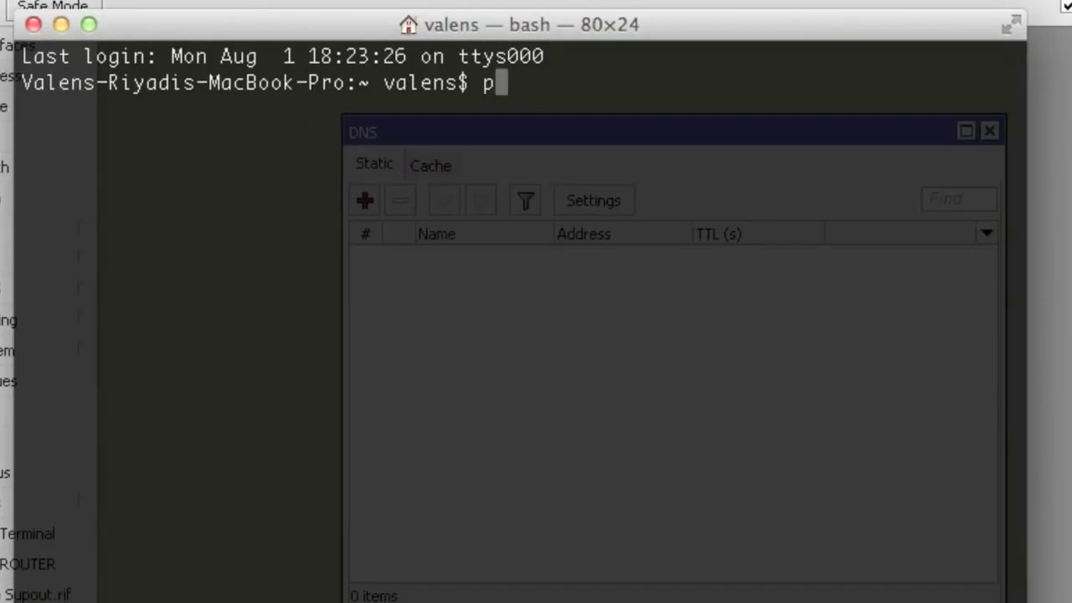
pyautogui.write('ww.')
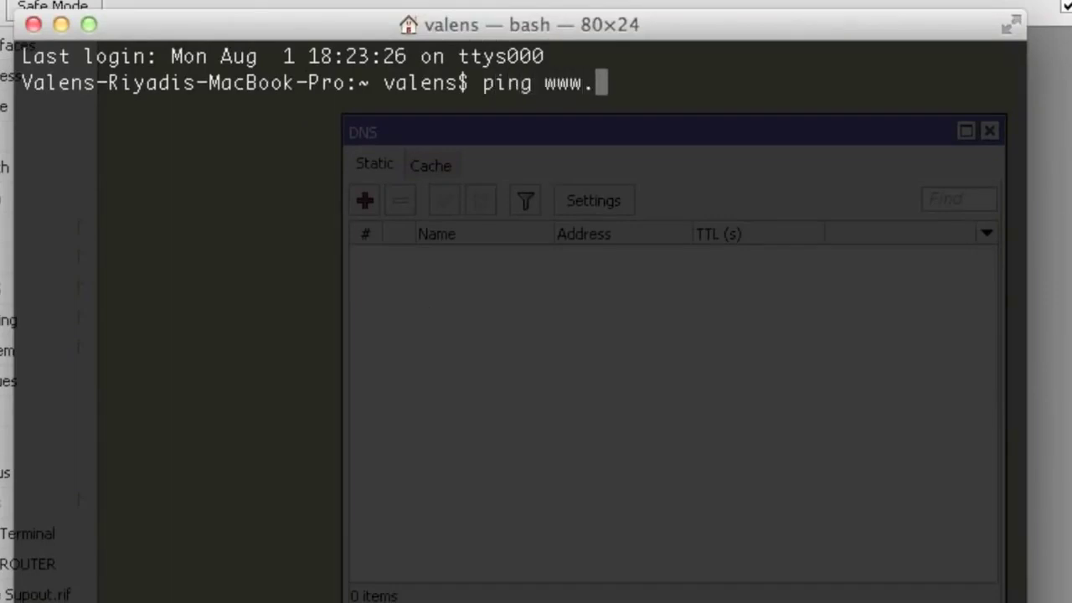
pyautogui.write('google.com')
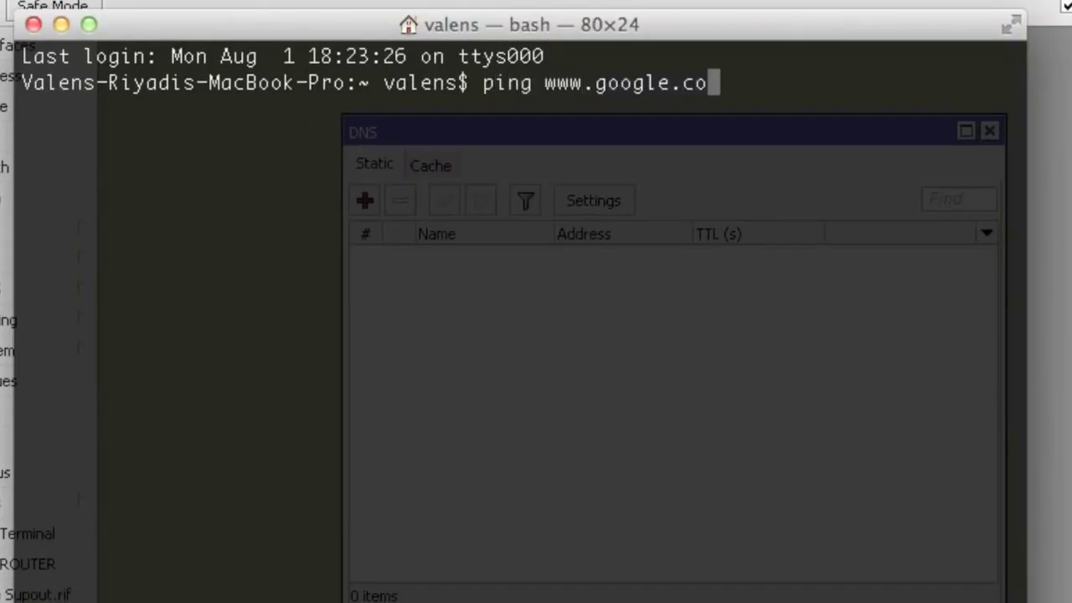
pyautogui.press('Return')
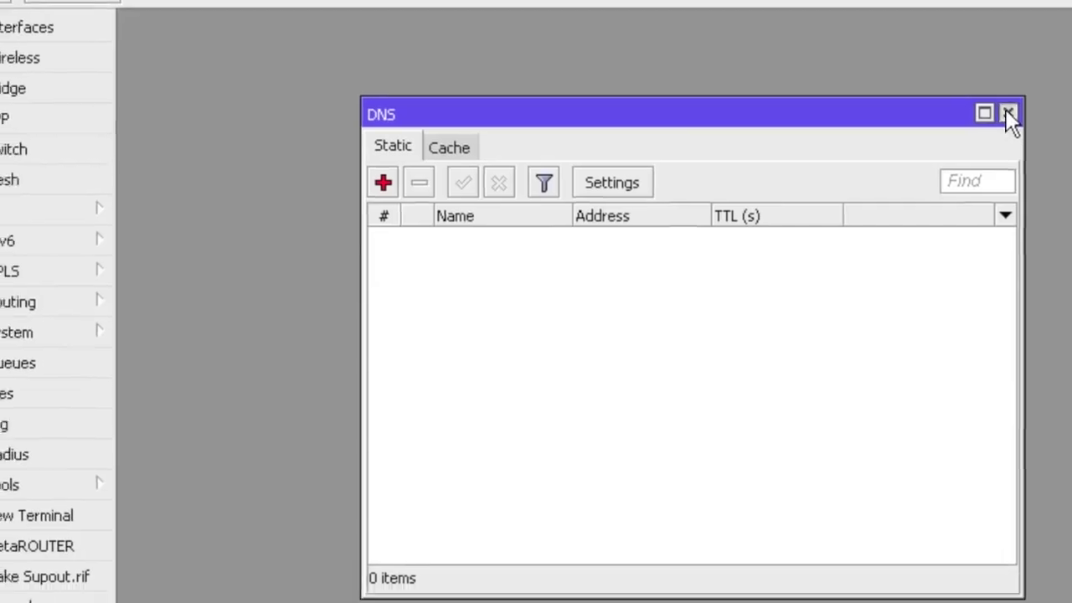
# Back in WinBox, close the DNS window and examine the ARP list's 192.168.30.10 entry, widening the IP Address column
pyautogui.click(988, 132)
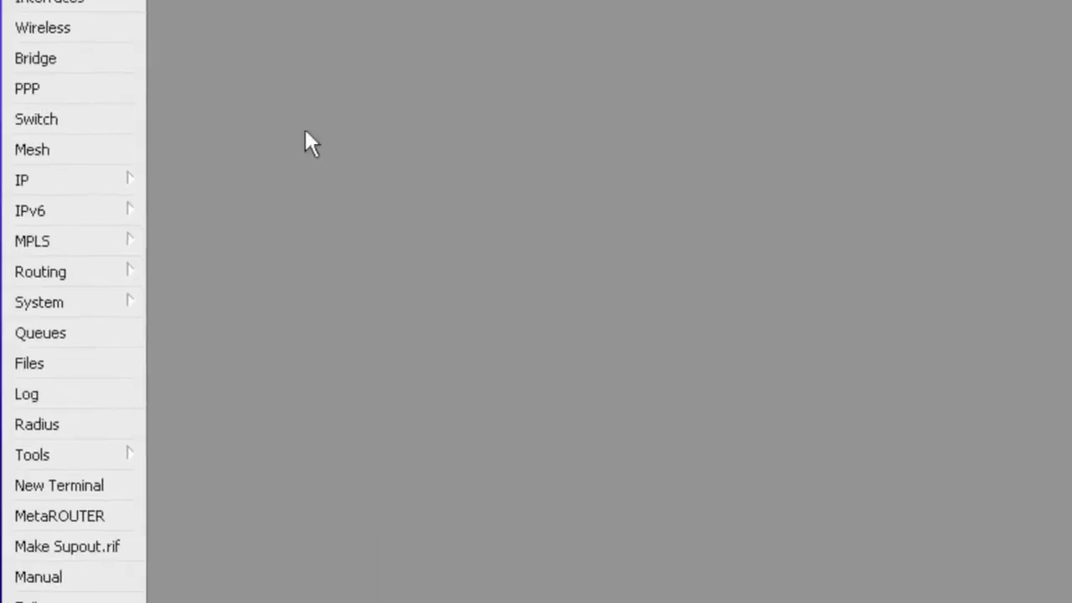
pyautogui.click(80, 192)
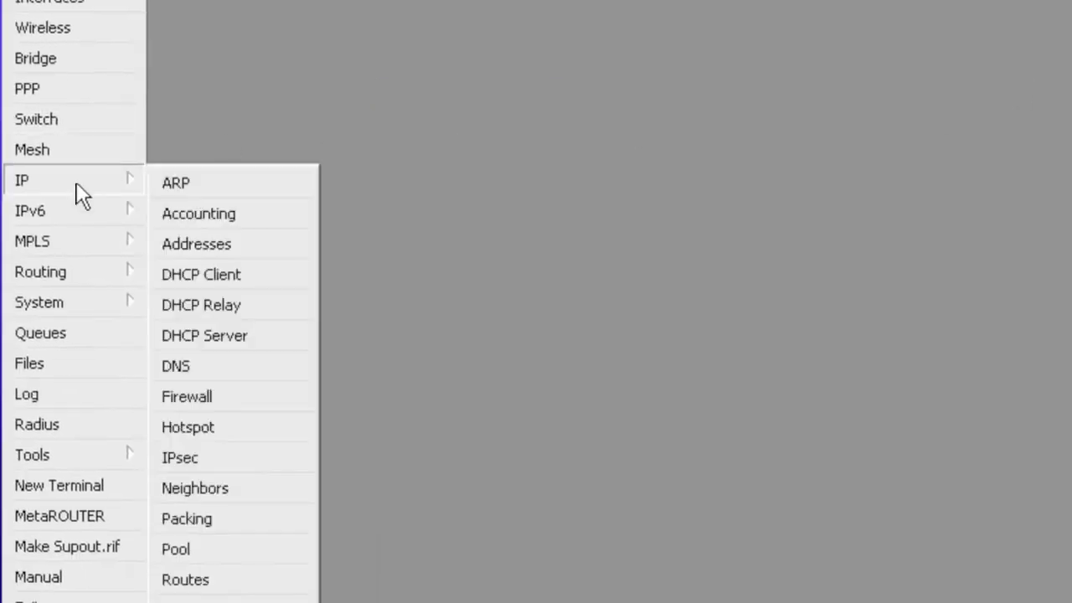
pyautogui.click(191, 188)
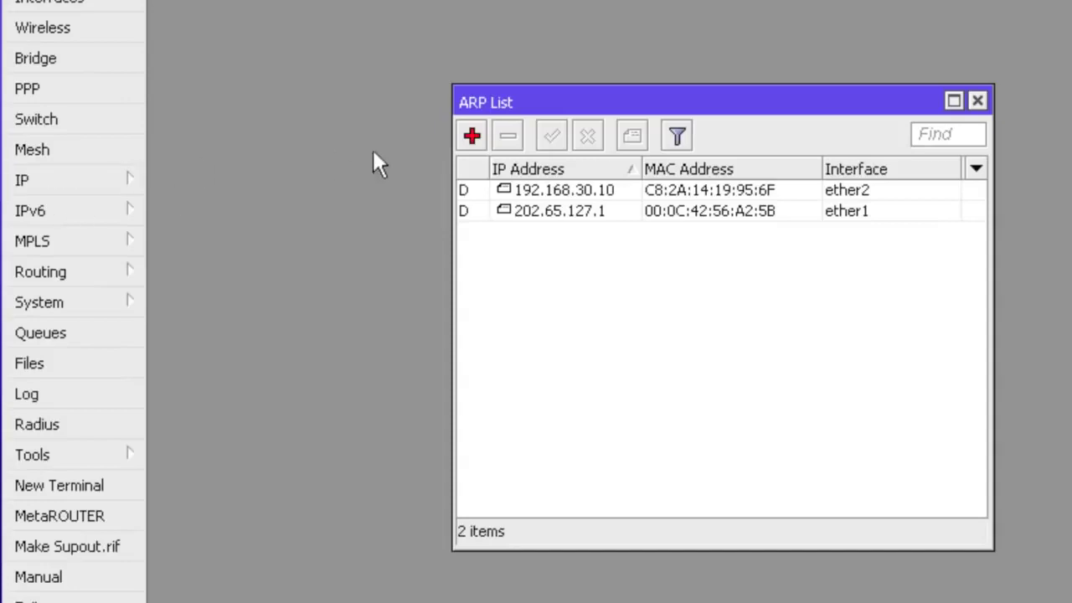
pyautogui.moveTo(643, 169); pyautogui.dragTo(667, 168)
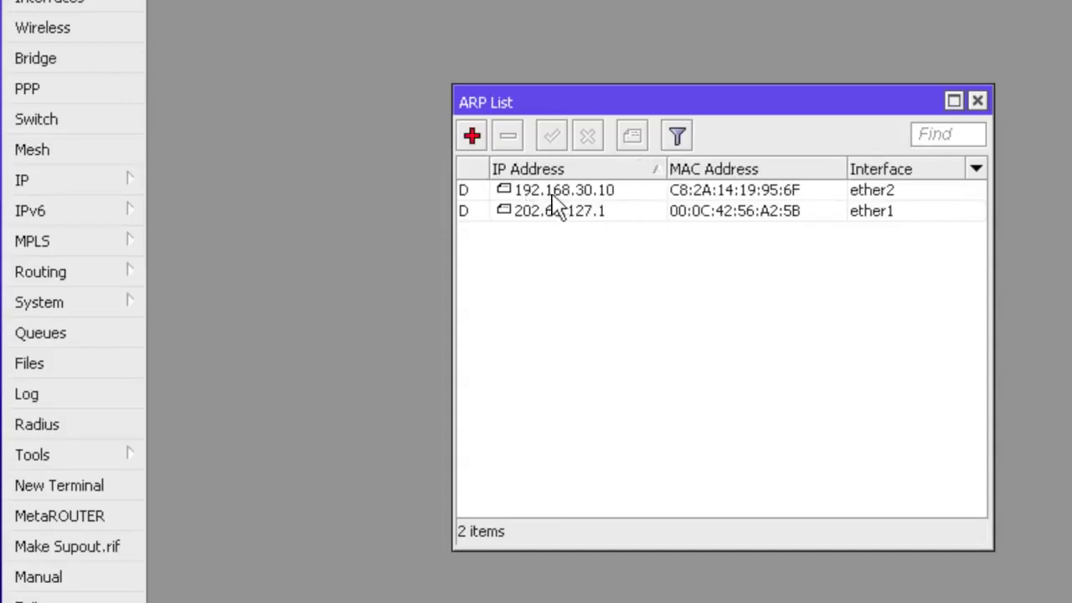
pyautogui.click(628, 196)
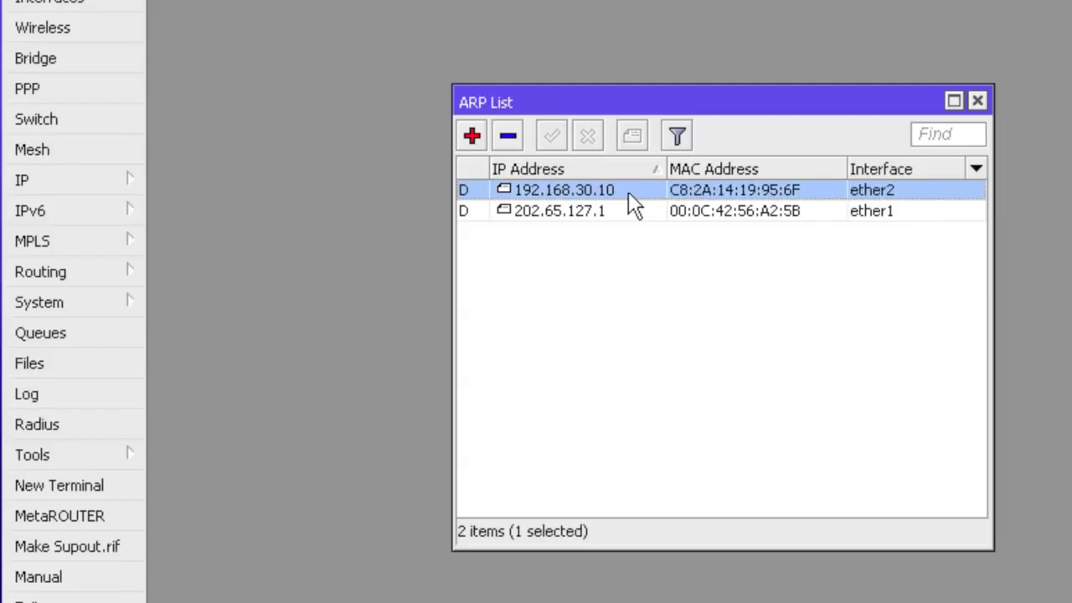
# Start a new simple queue and name it queue-laptop
pyautogui.click(95, 336)
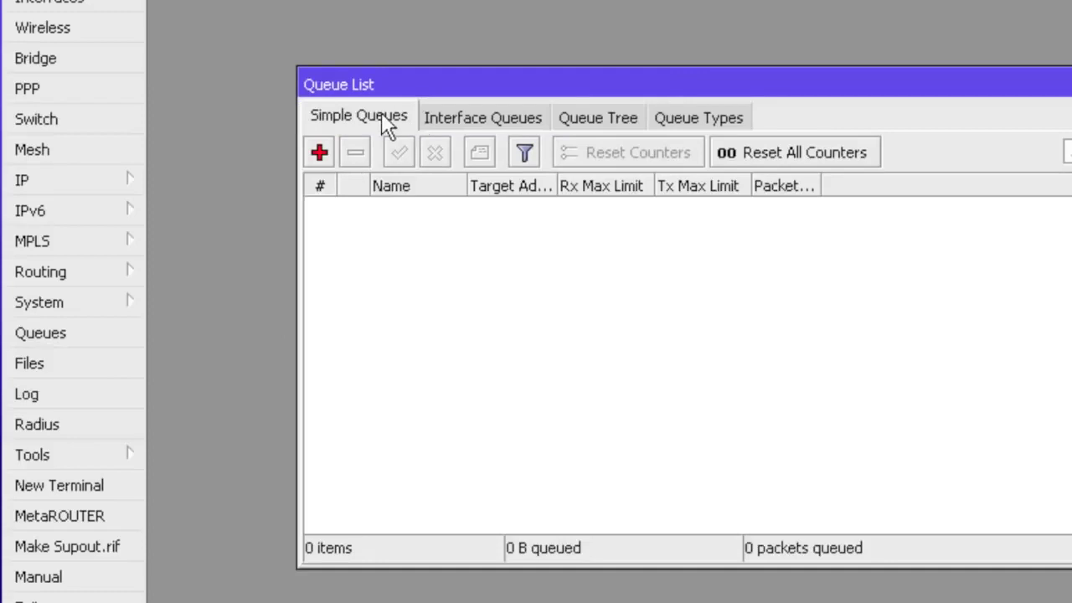
pyautogui.click(319, 153)
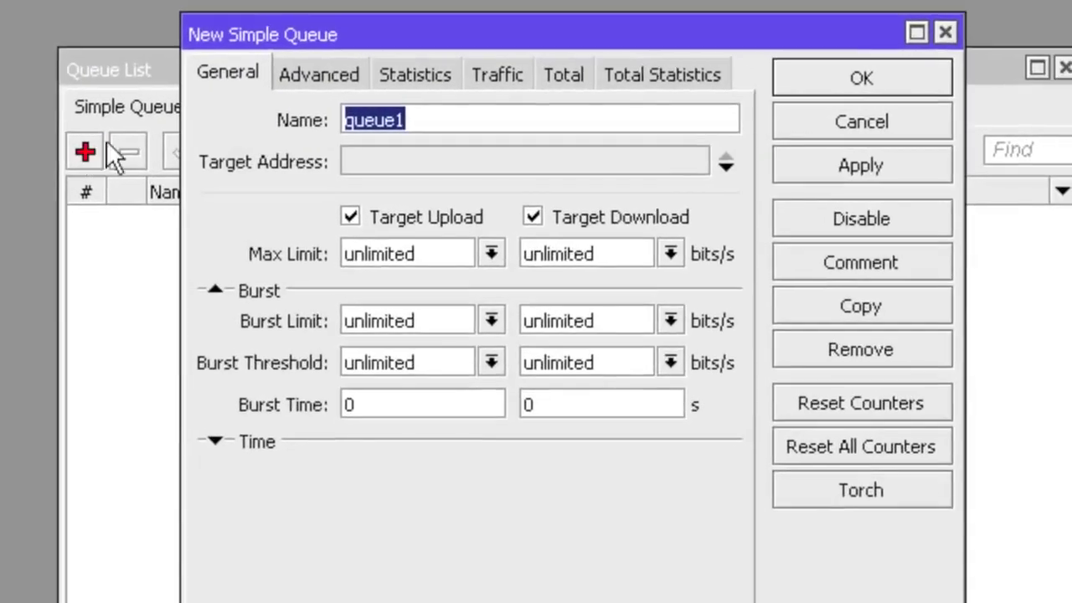
pyautogui.click(470, 118)
pyautogui.press('BackSpace')
pyautogui.write('-')
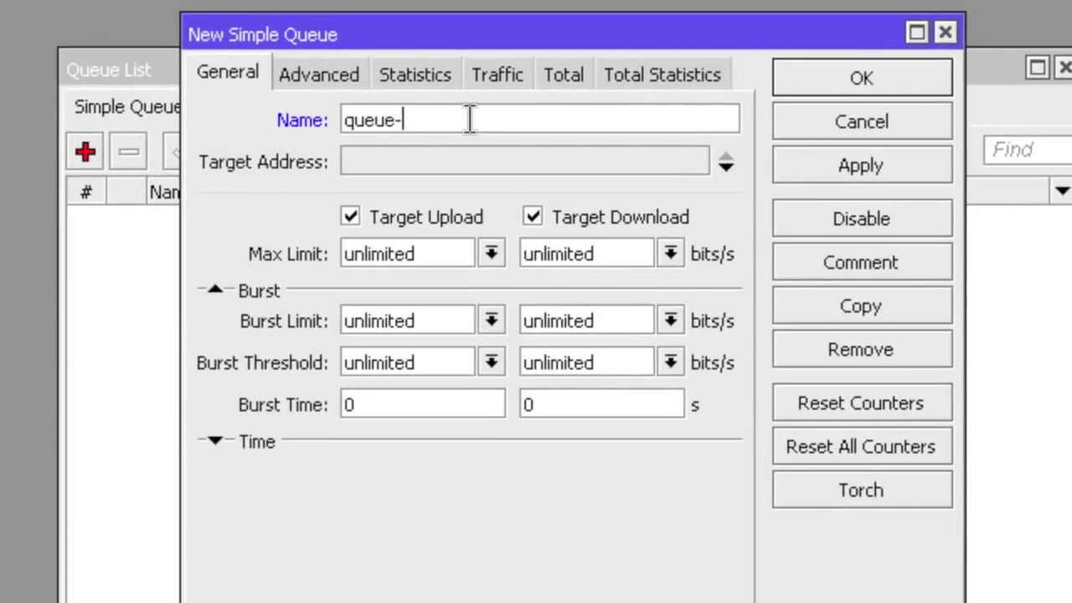
pyautogui.write('laptop')
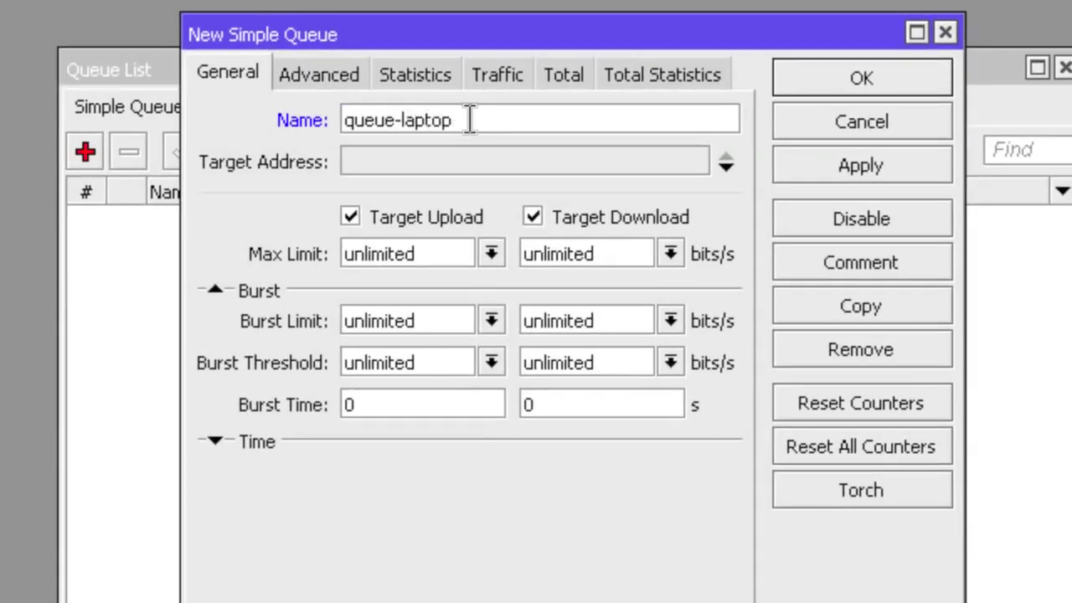
# Set the new queue's target address to 192.168.30.10
pyautogui.click(437, 160)
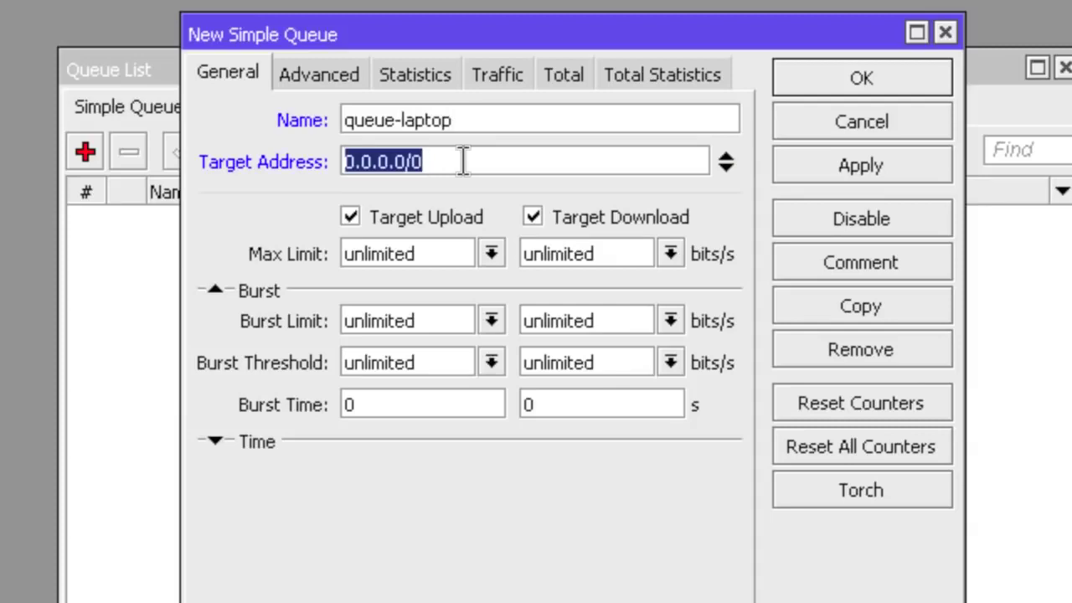
pyautogui.write('19')
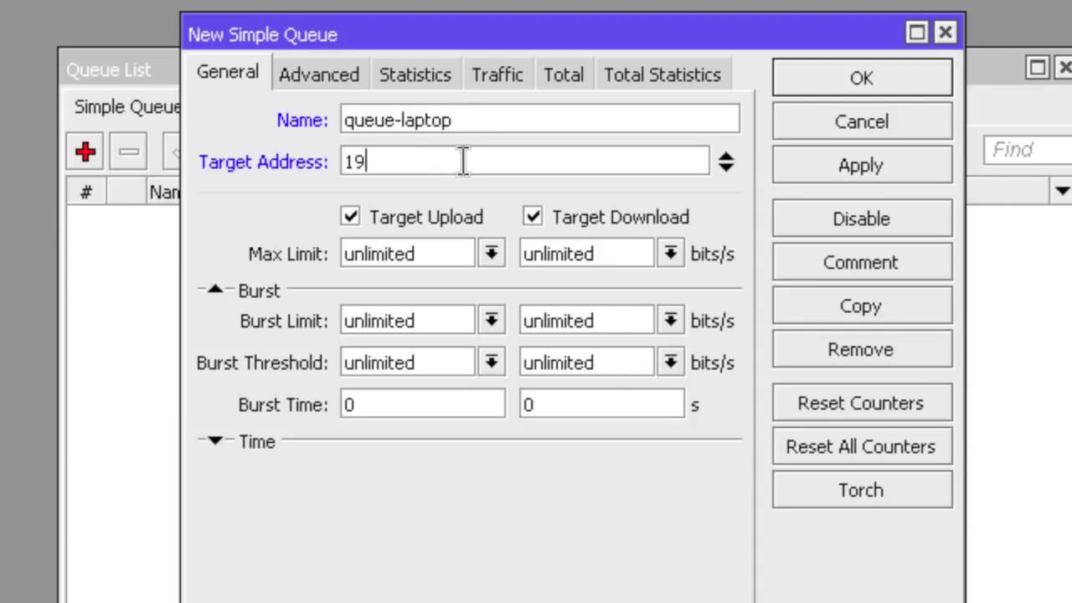
pyautogui.write('2.168.30')
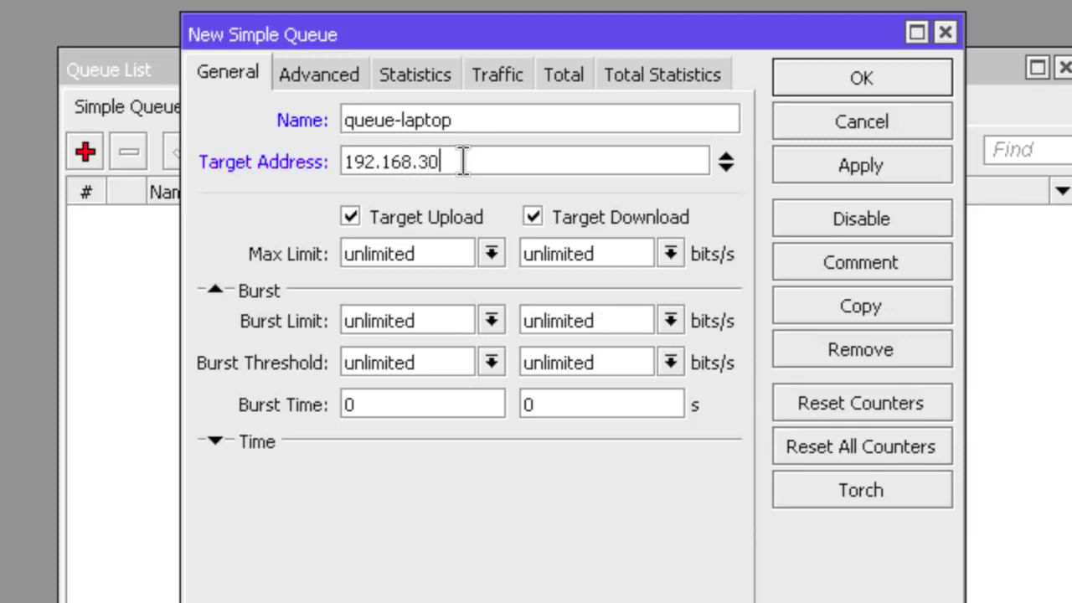
pyautogui.write('.')
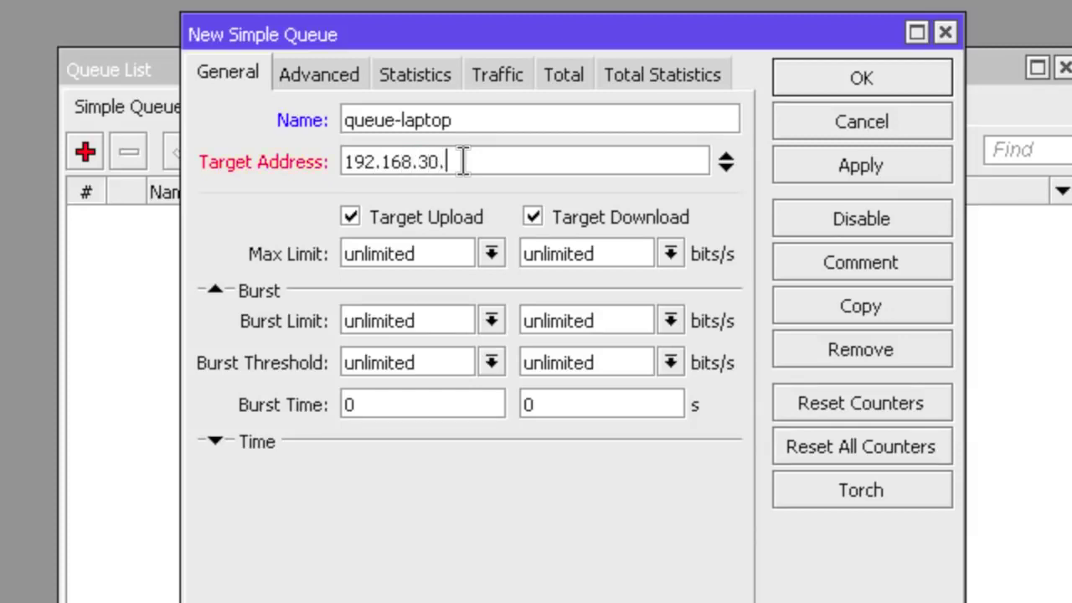
pyautogui.write('10')
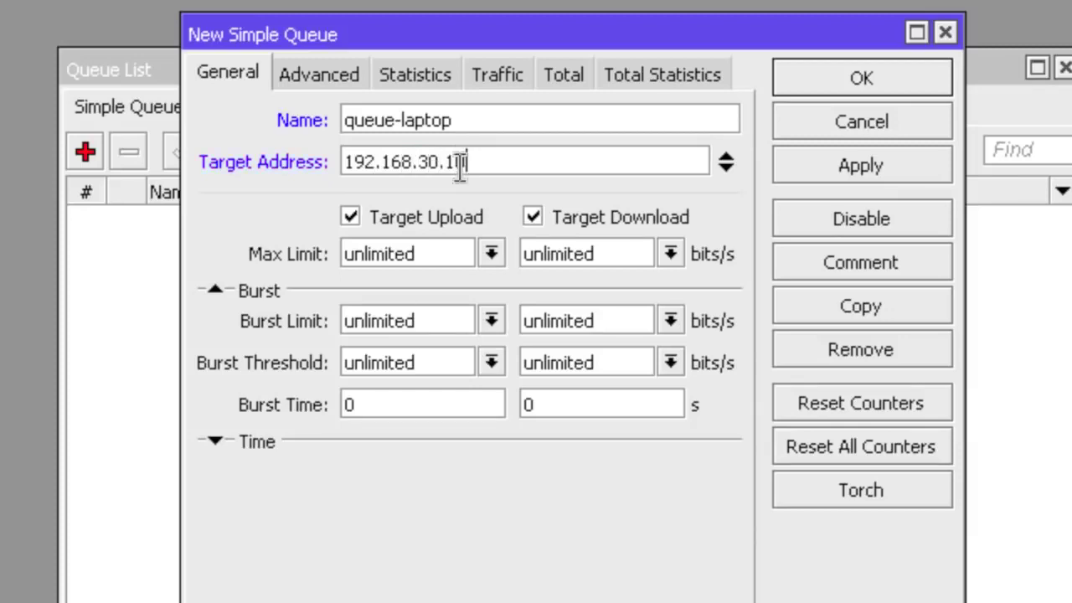
# Set the queue's max limit to 128k for both upload and download, save it, and widen the Name column
pyautogui.moveTo(438, 251); pyautogui.dragTo(319, 254)
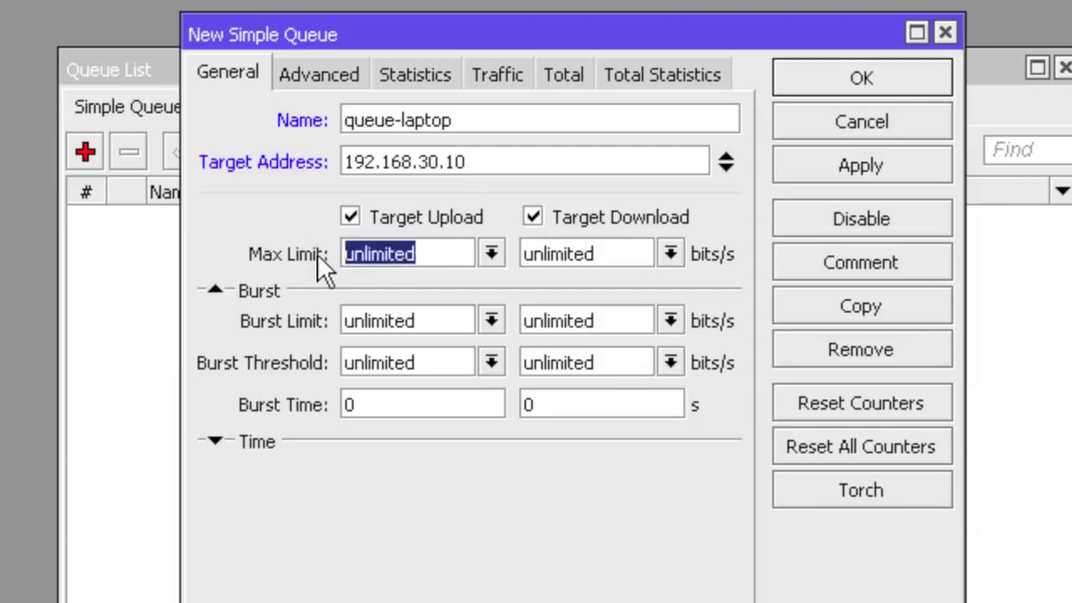
pyautogui.write('12')
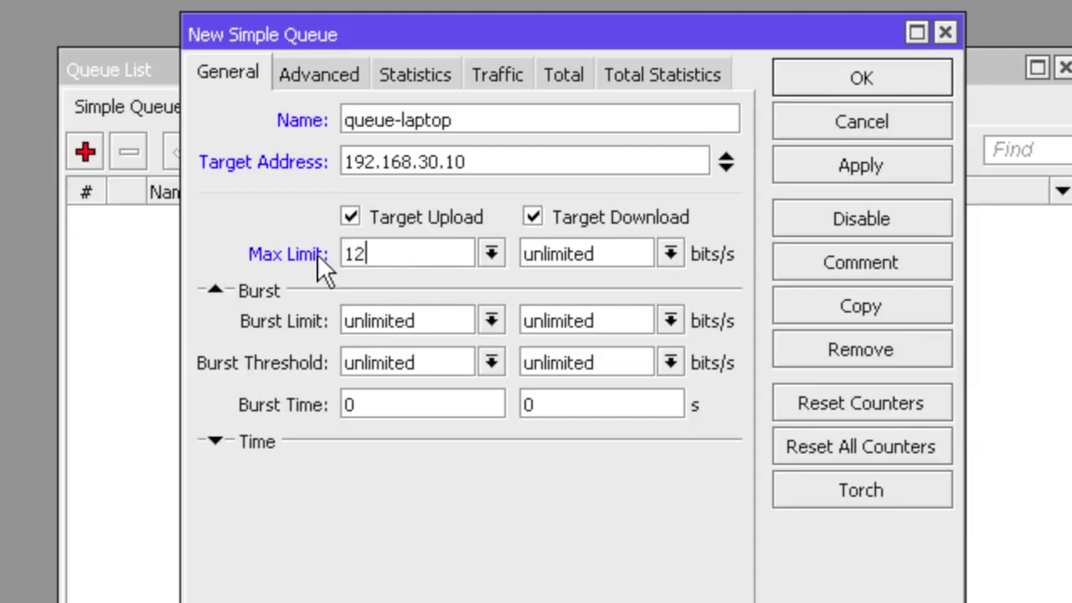
pyautogui.write('8k')
pyautogui.moveTo(598, 254); pyautogui.dragTo(480, 253)
pyautogui.write('128k')
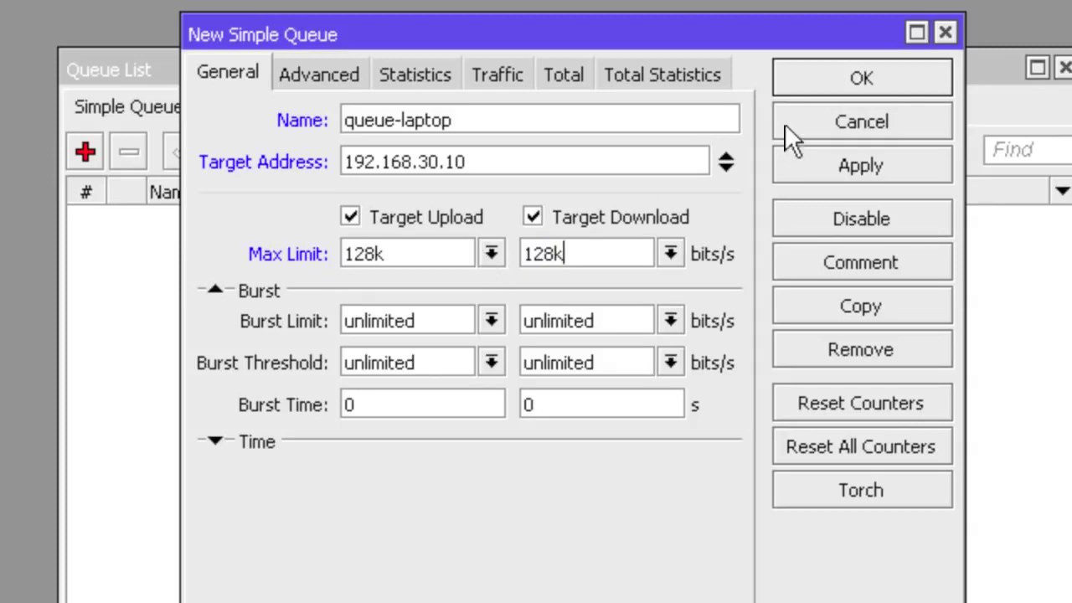
pyautogui.click(828, 80)
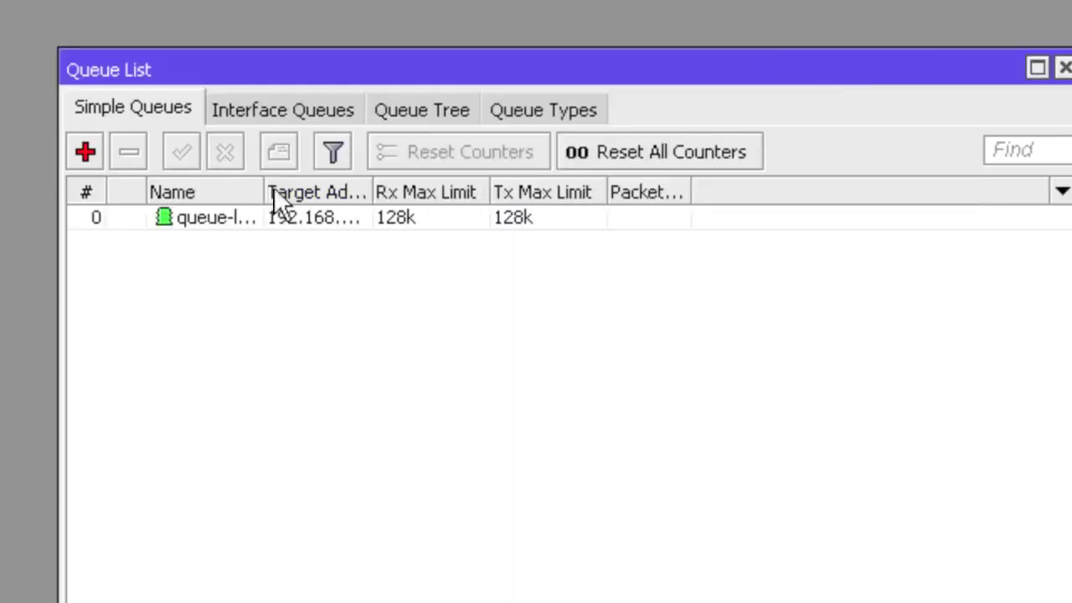
pyautogui.moveTo(264, 186); pyautogui.dragTo(331, 186)
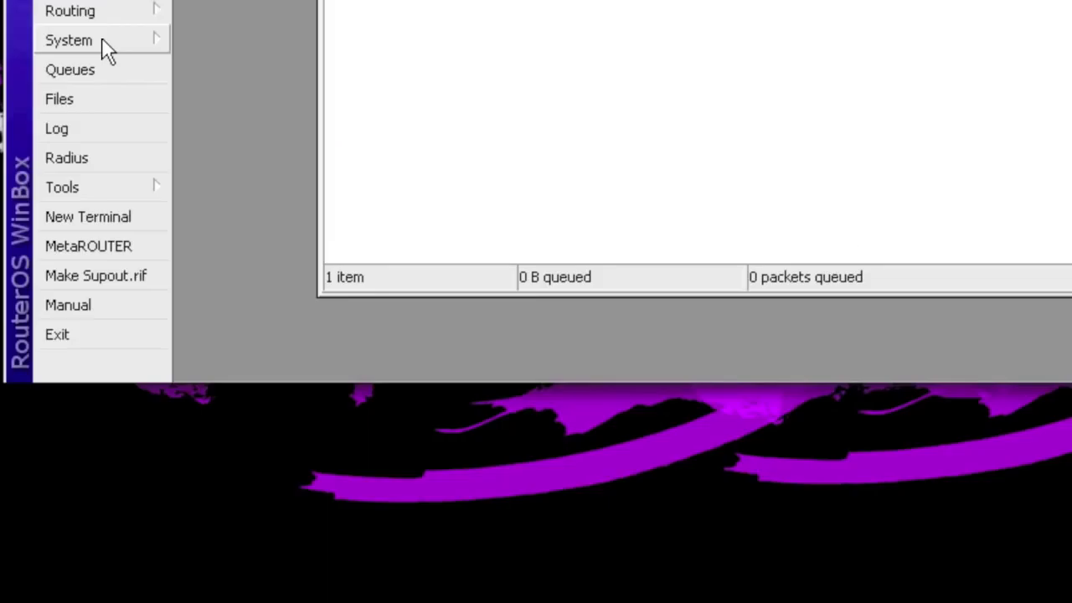
# Open the router's SNTP client settings, enable the client and set its mode to unicast
pyautogui.click(104, 48)
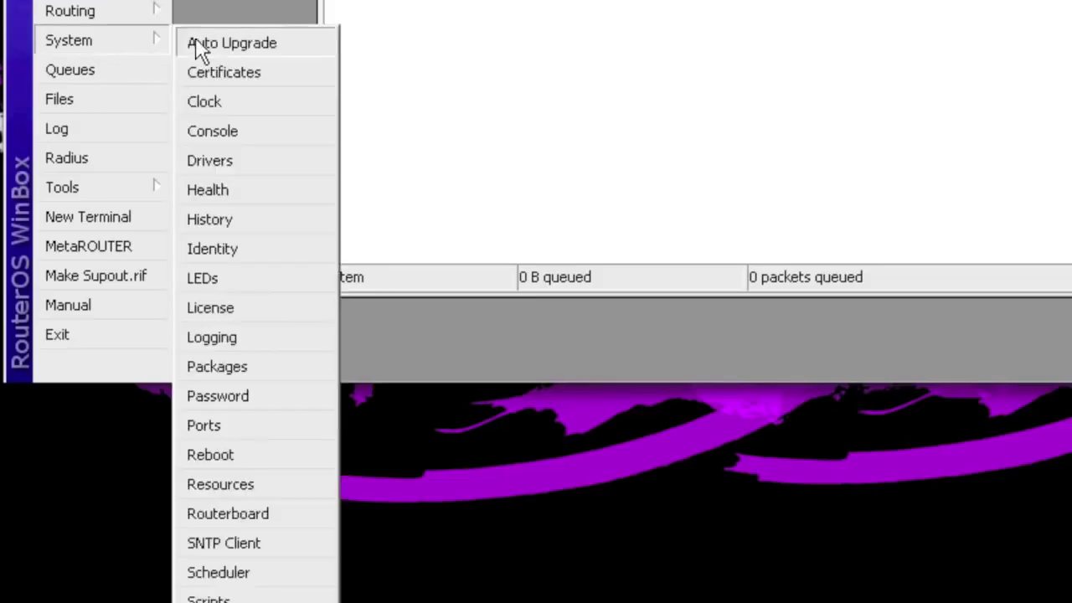
pyautogui.click(283, 549)
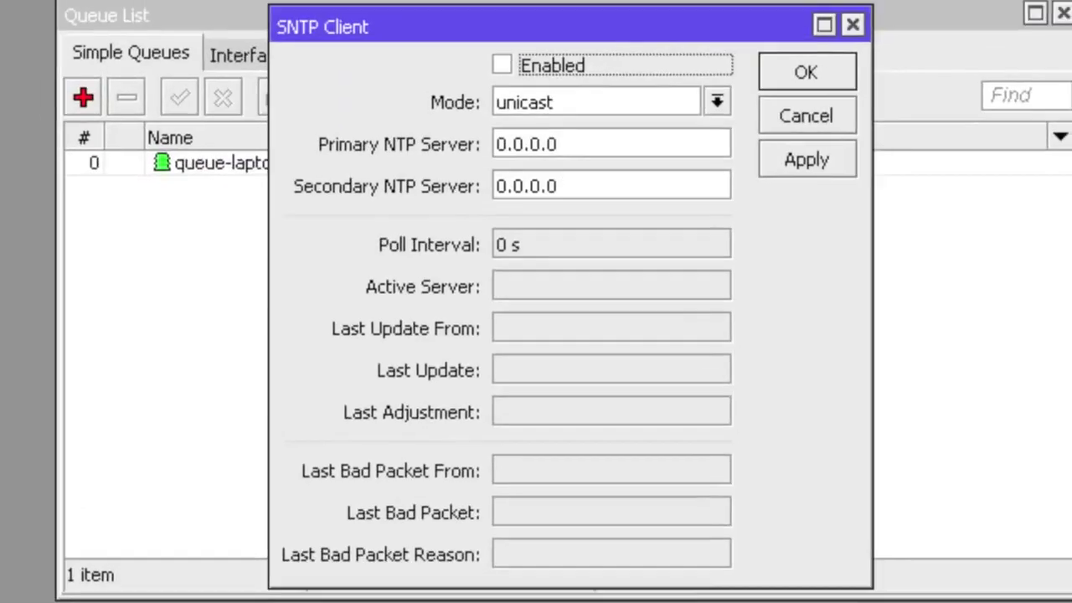
pyautogui.click(511, 89)
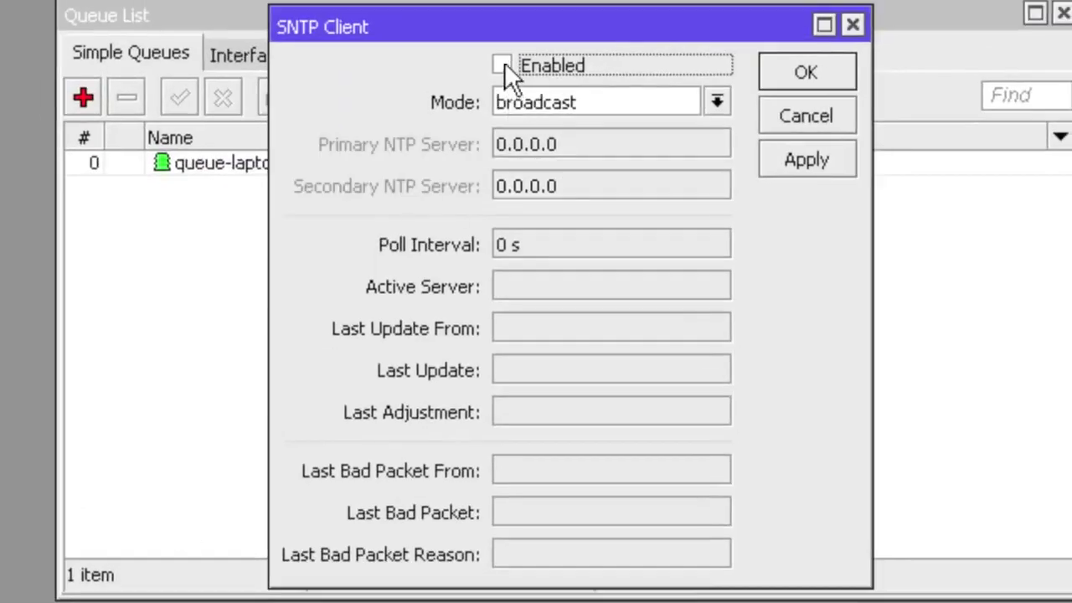
pyautogui.click(717, 100)
pyautogui.click(685, 147)
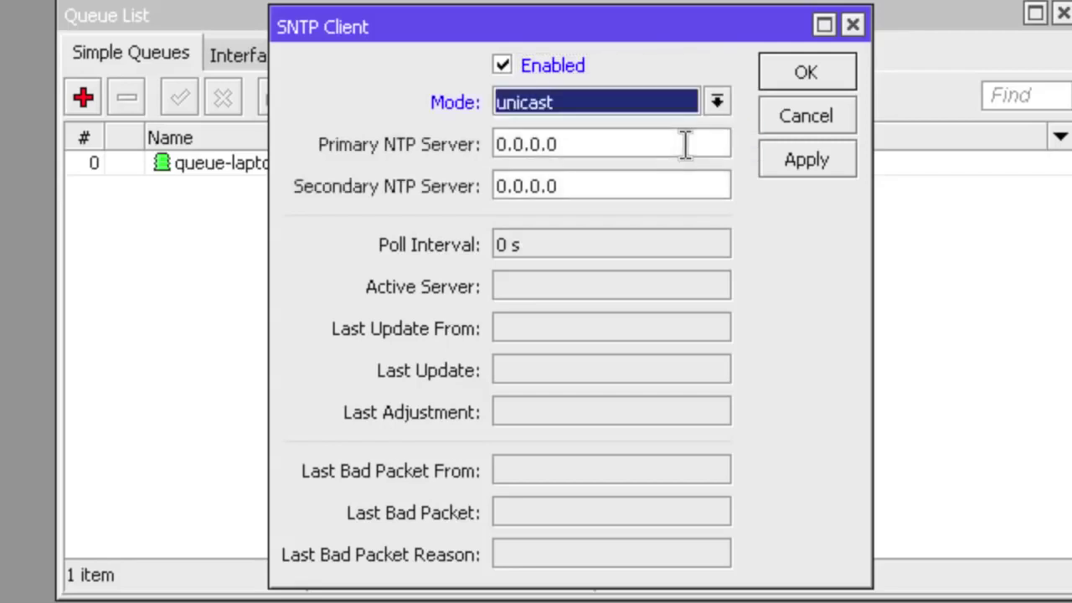
# Set the primary NTP server to id.pool.ntp.org, apply it and close the SNTP client settings
pyautogui.doubleClick(640, 148)
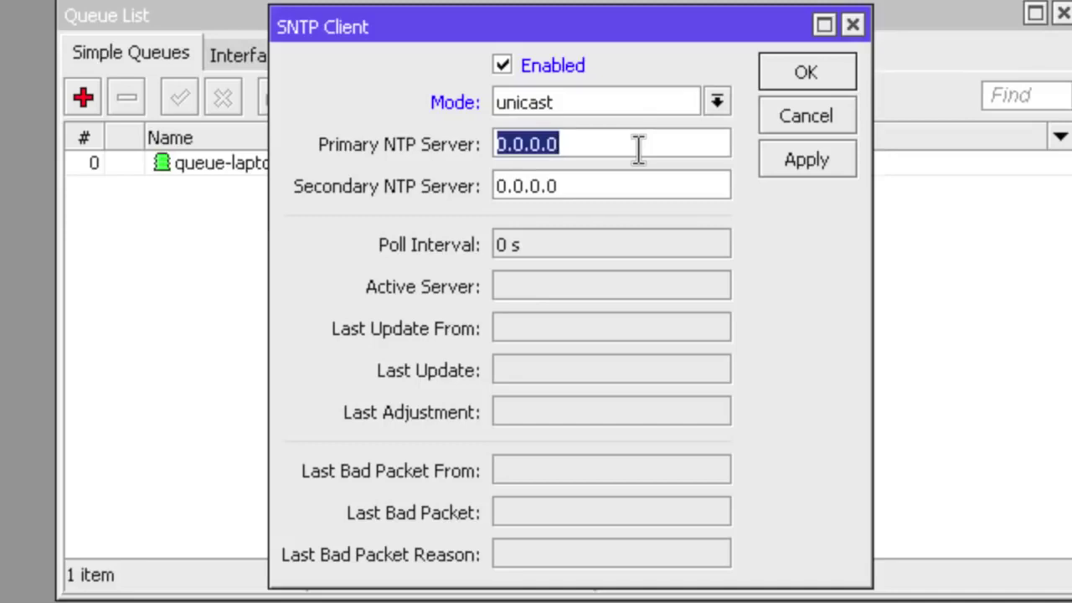
pyautogui.write('id.p')
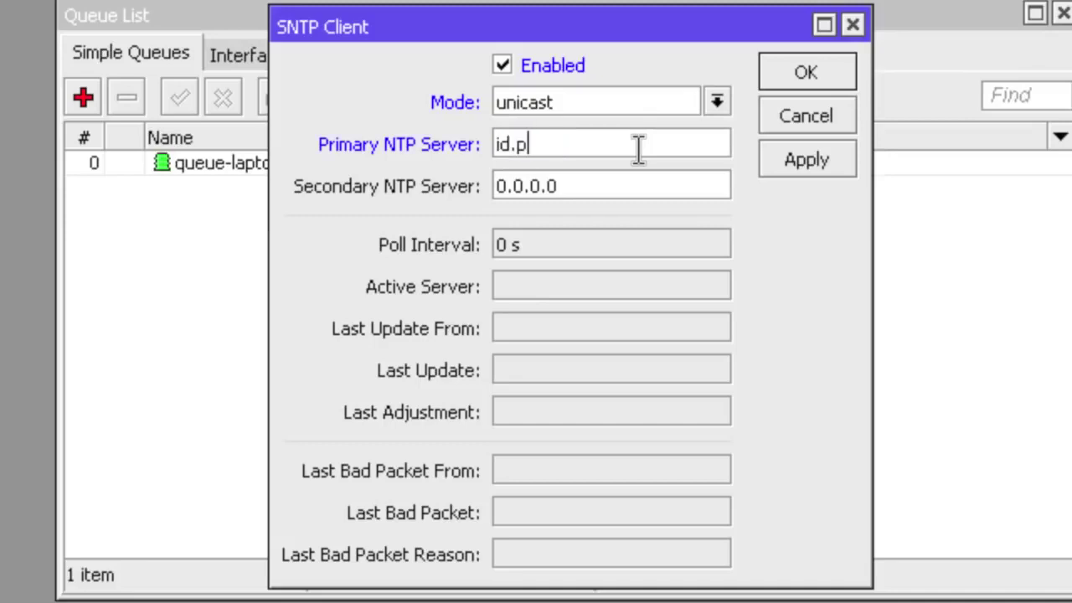
pyautogui.write('ool.ntp.org')
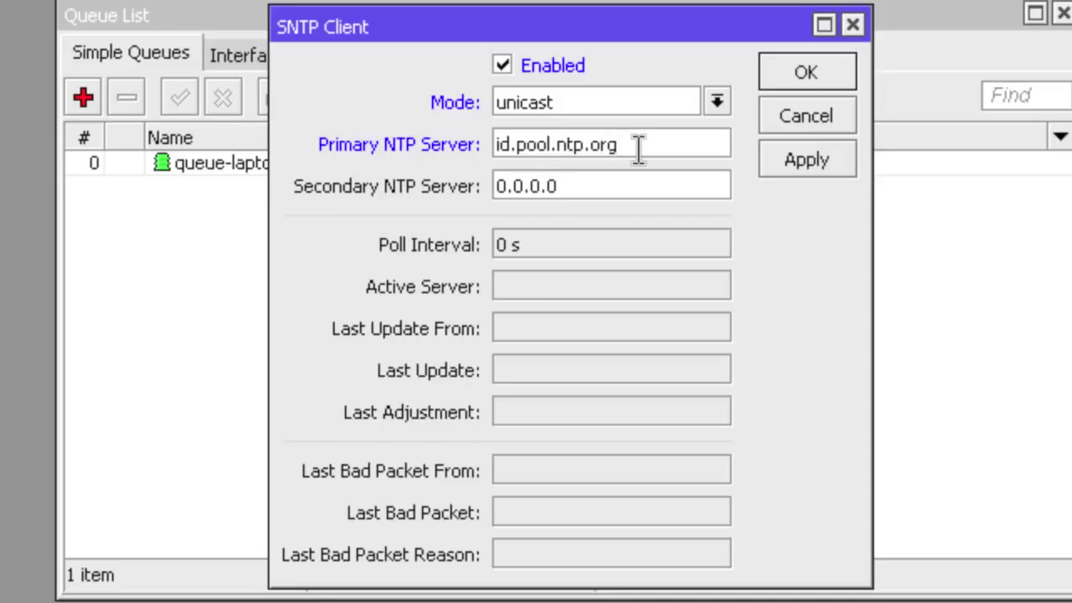
pyautogui.click(792, 153)
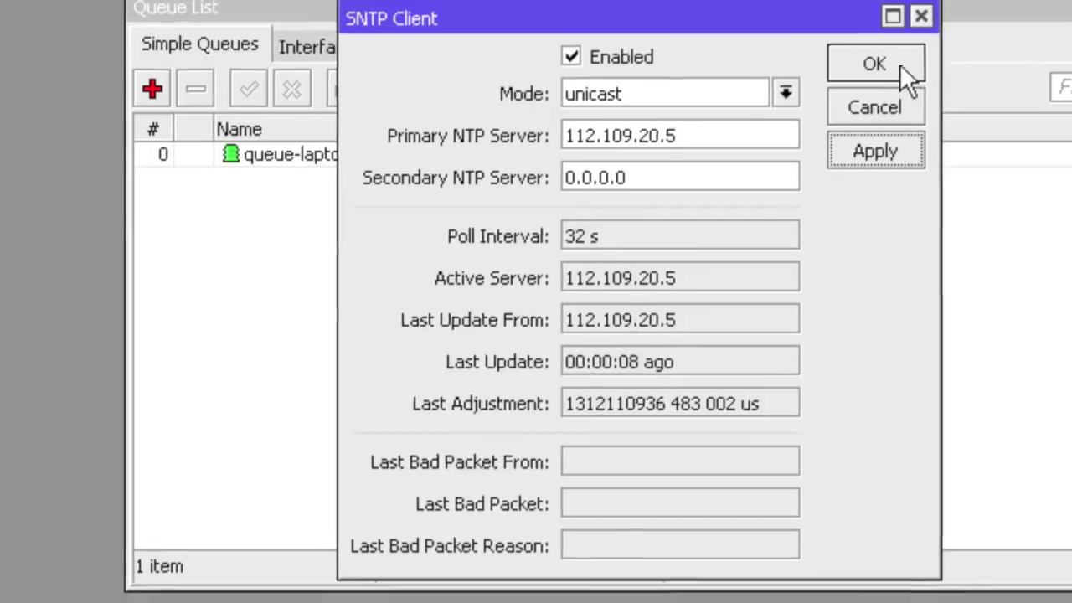
pyautogui.click(838, 70)
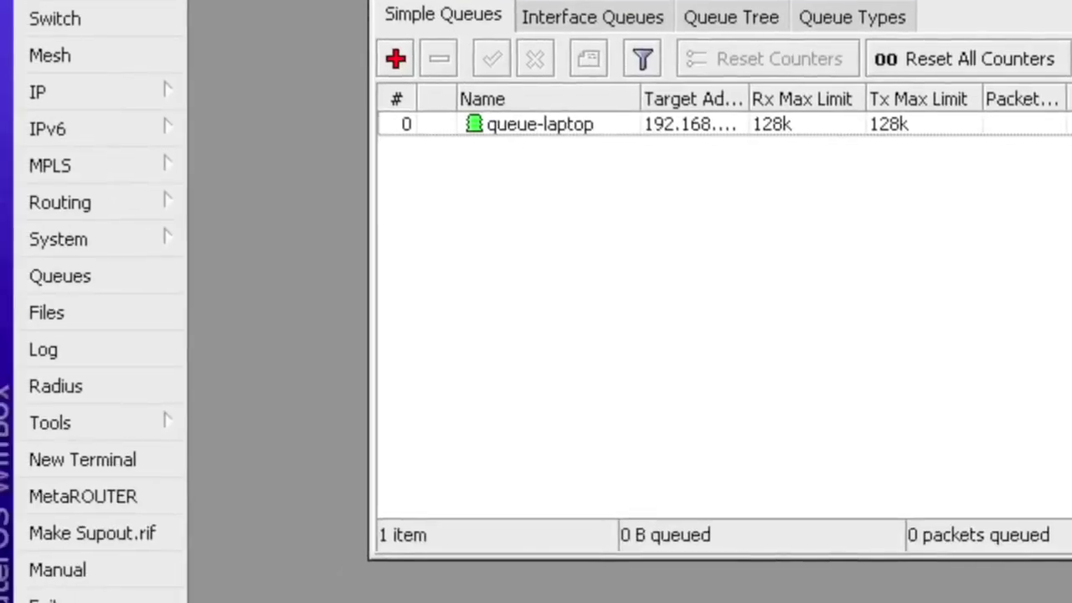
# In the router's clock settings, set the time zone to Asia/Jakarta and apply it
pyautogui.click(107, 238)
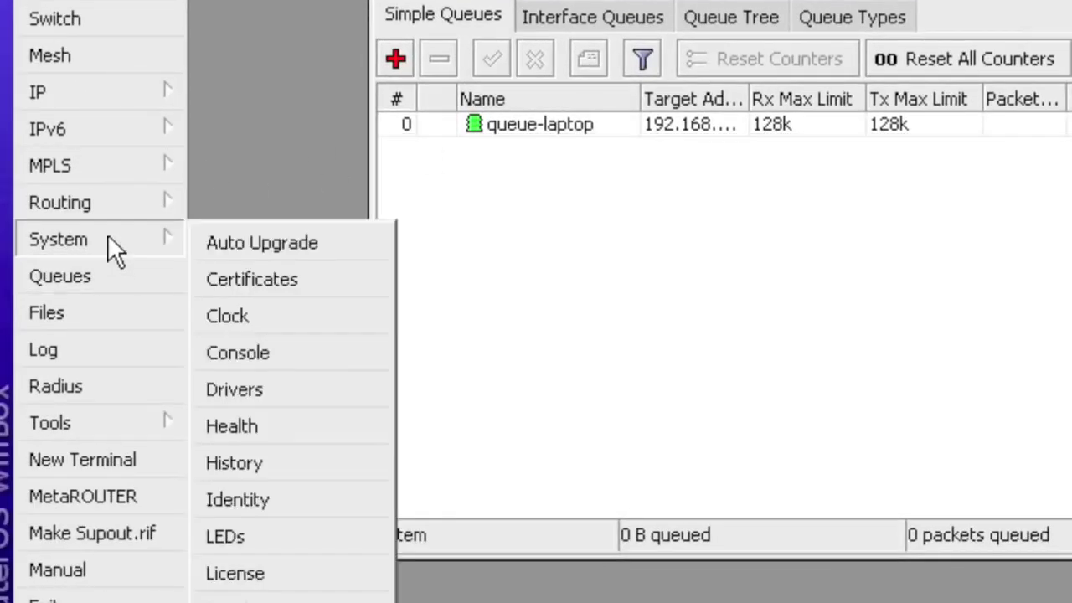
pyautogui.click(252, 317)
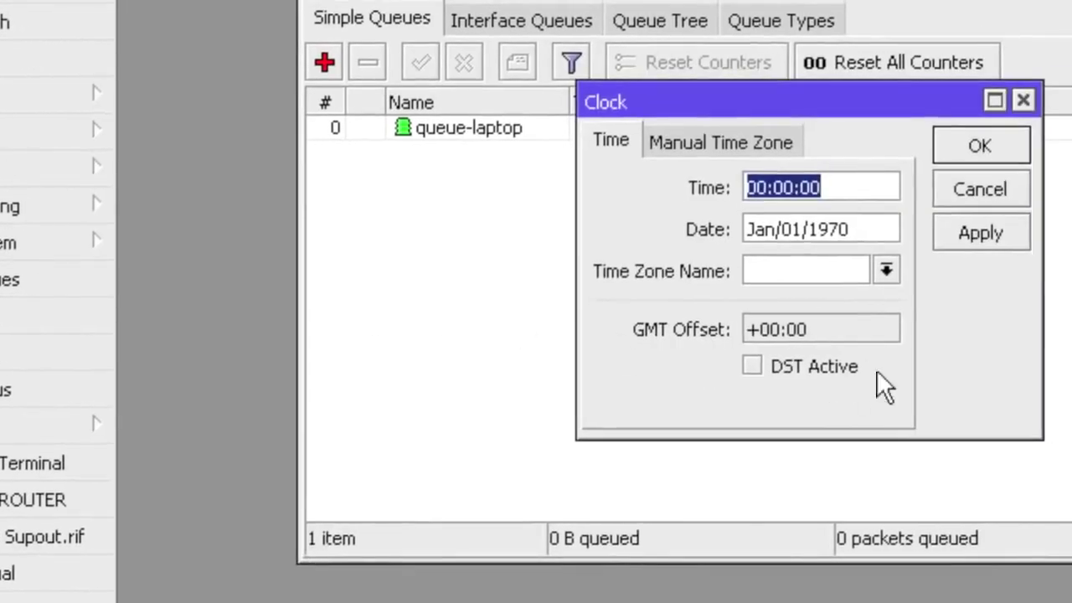
pyautogui.click(849, 187)
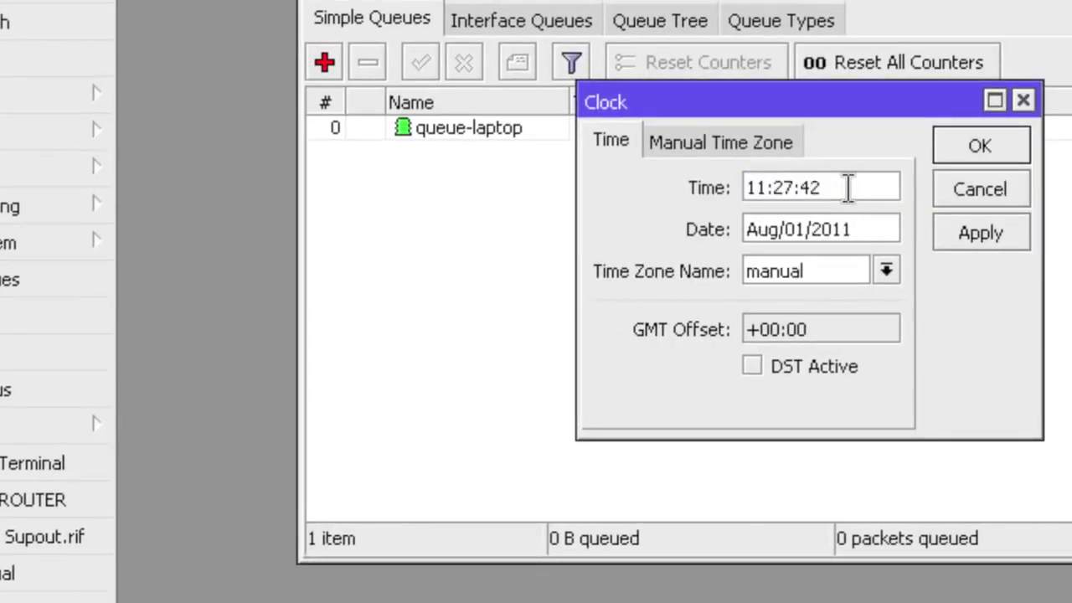
pyautogui.click(888, 270)
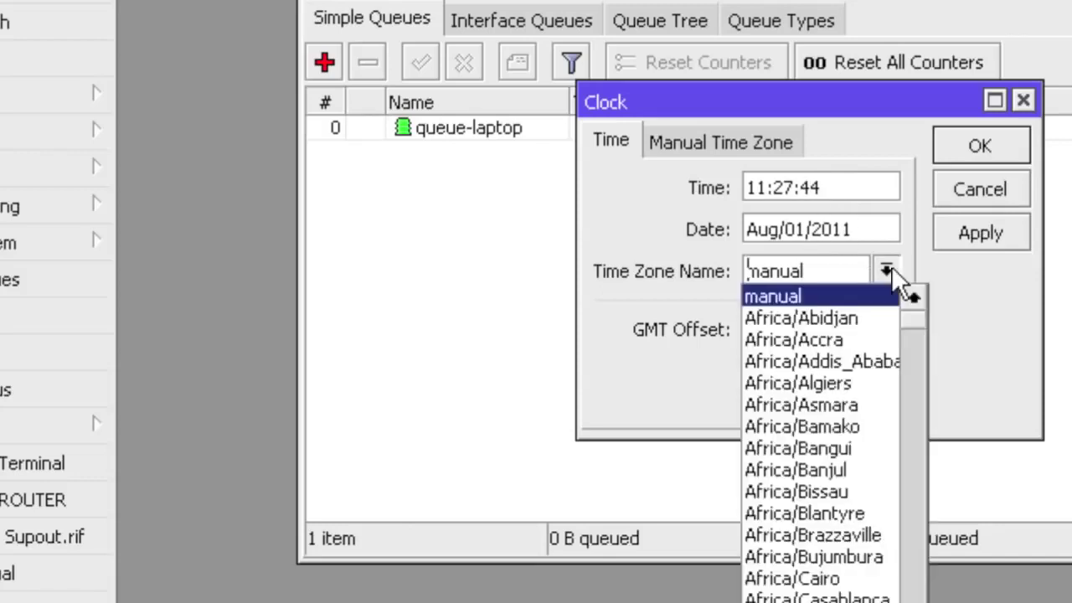
pyautogui.moveTo(911, 319); pyautogui.dragTo(913, 517)
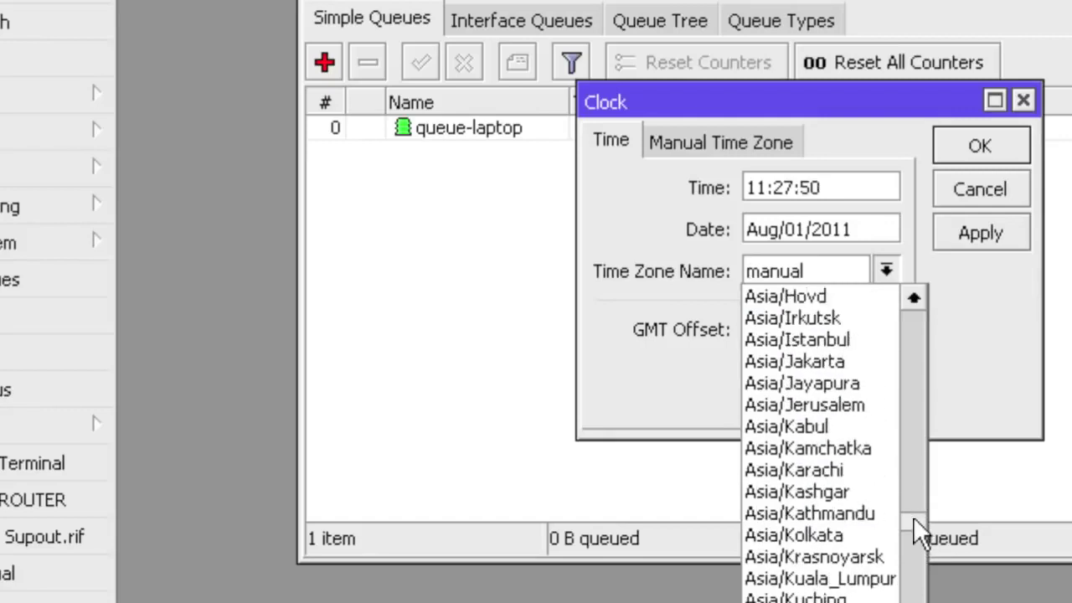
pyautogui.click(820, 361)
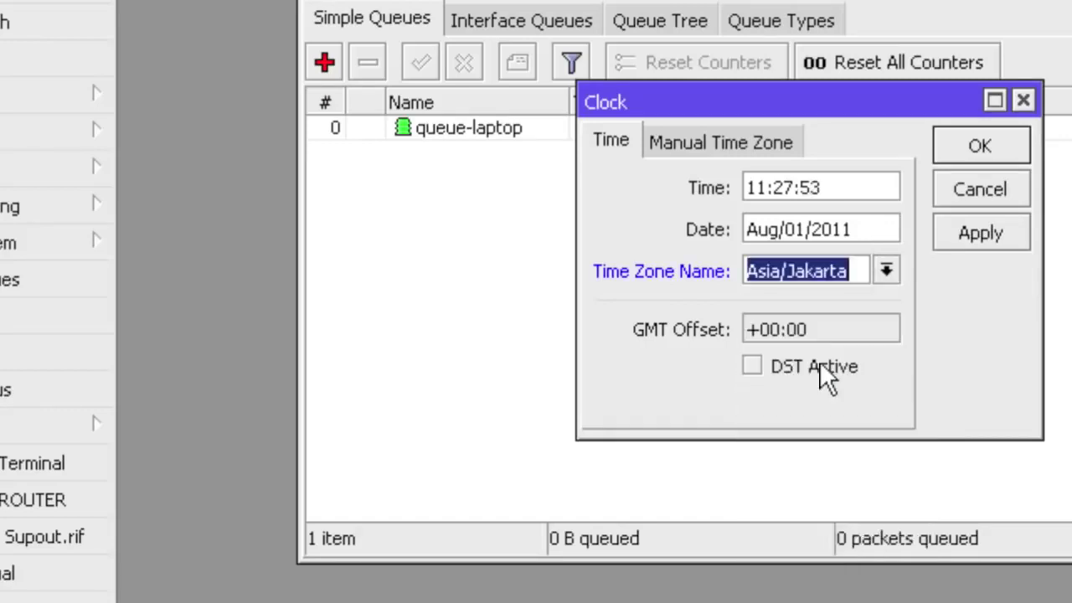
pyautogui.click(981, 231)
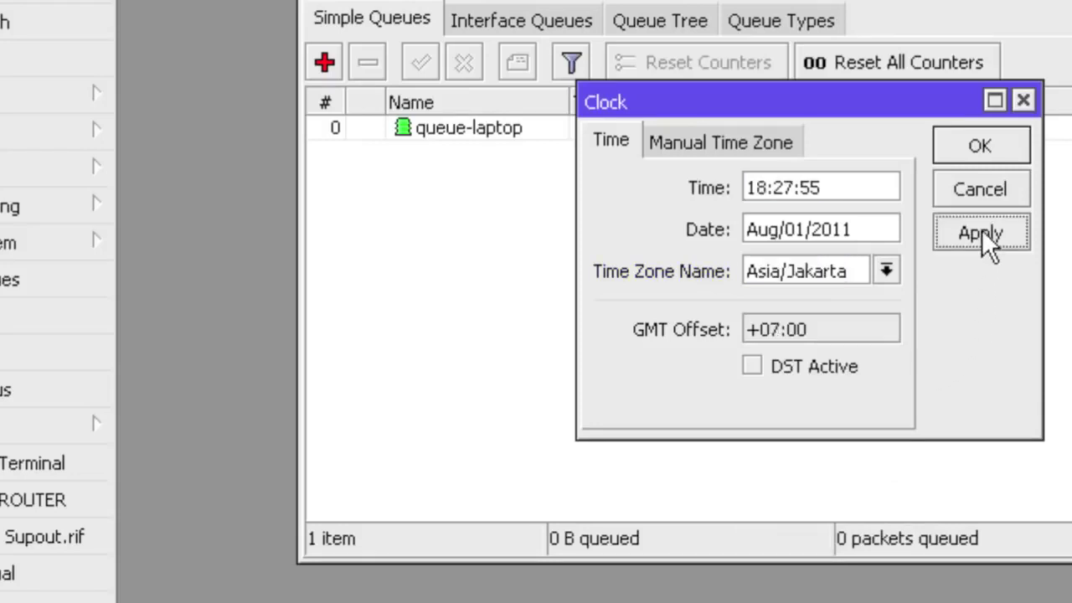